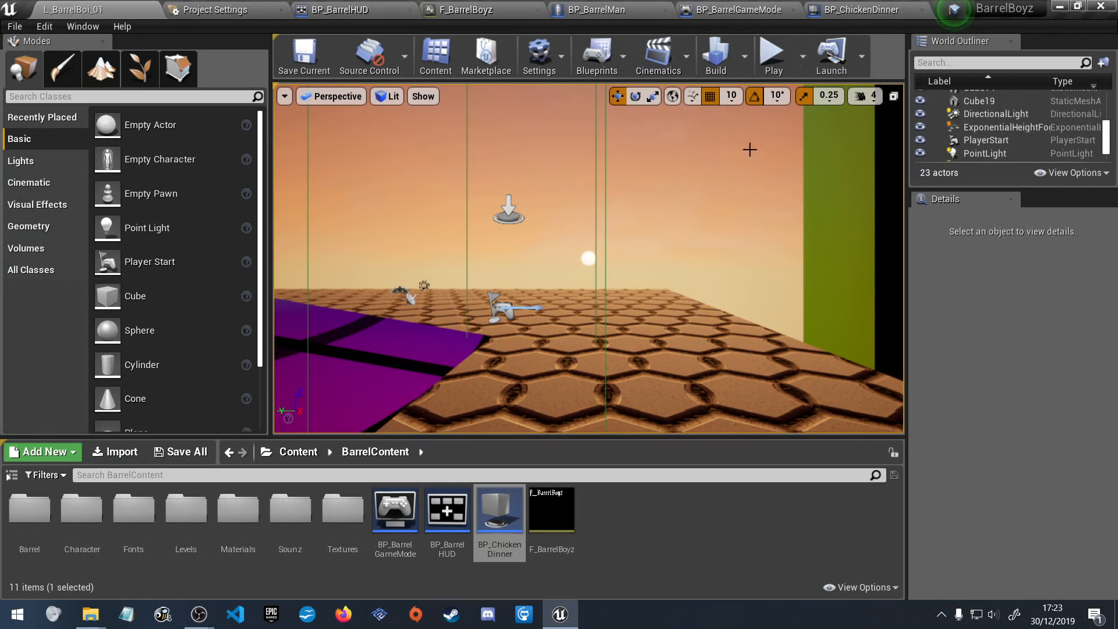
Start a play session and enable Game Won on the running BP_BarrelHUD instance.
click(773, 55)
scroll(972, 148, up, 2)
scroll(972, 145, down, 6)
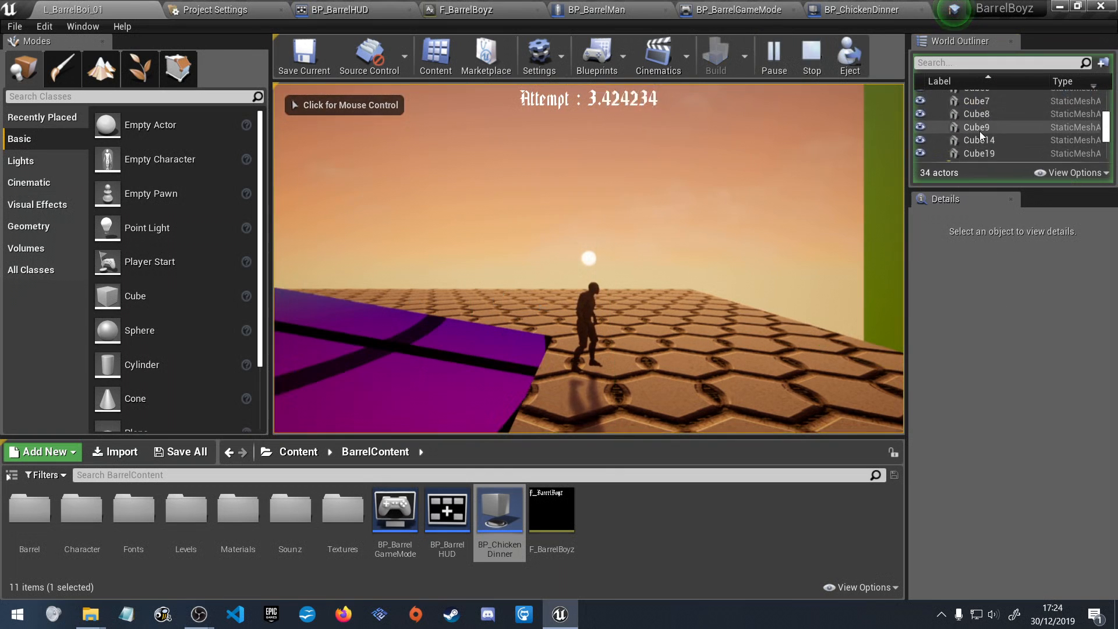
scroll(981, 130, down, 3)
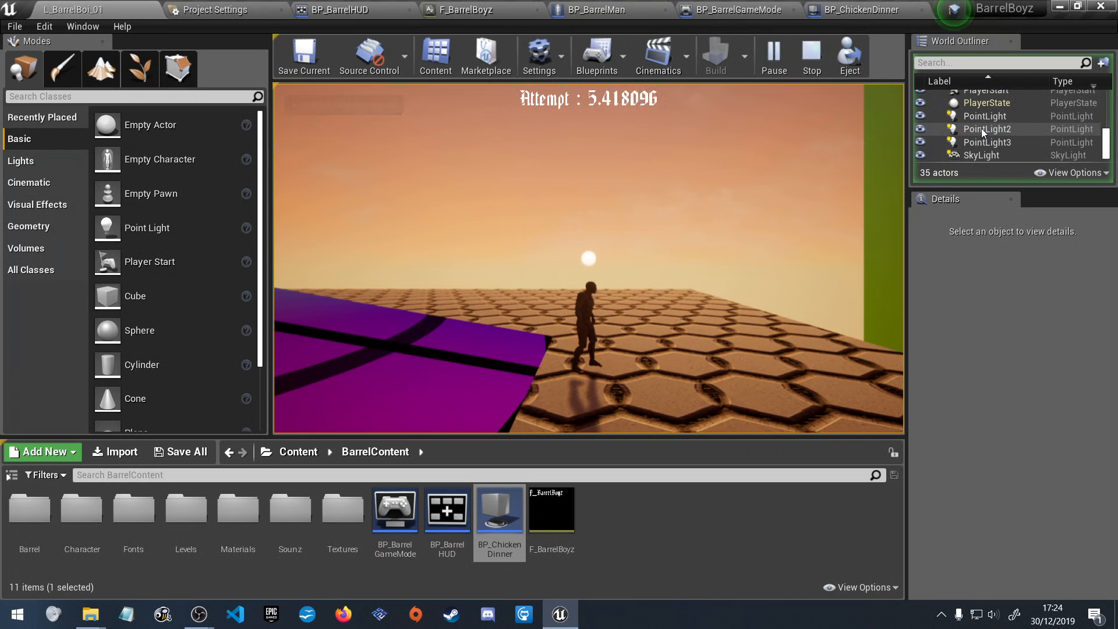
scroll(982, 129, up, 3)
scroll(983, 142, up, 8)
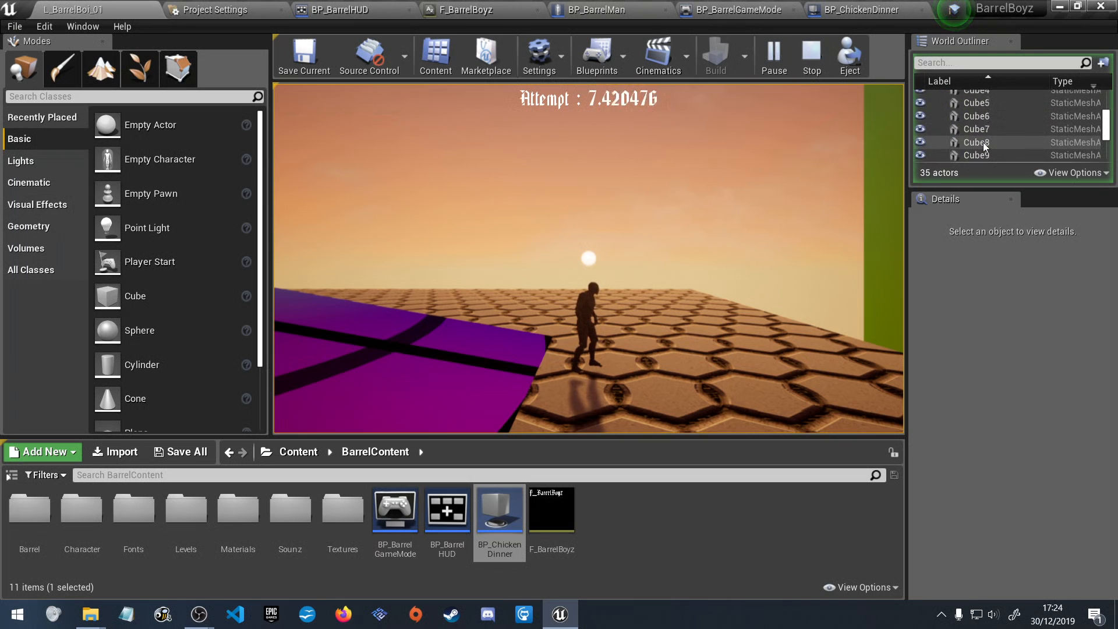
scroll(983, 142, up, 2)
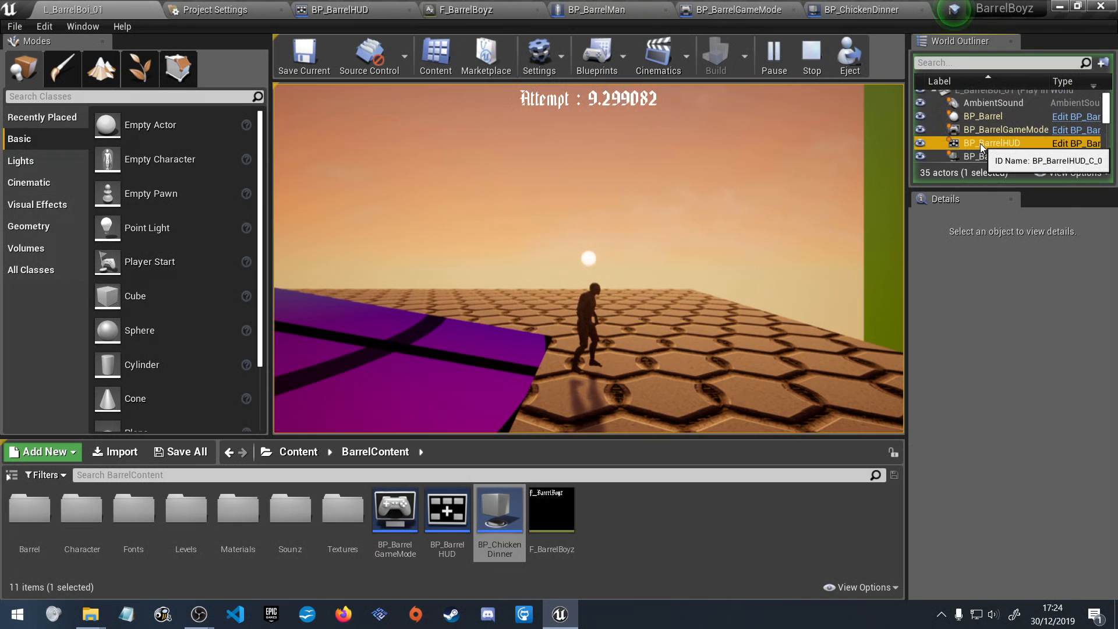
click(980, 143)
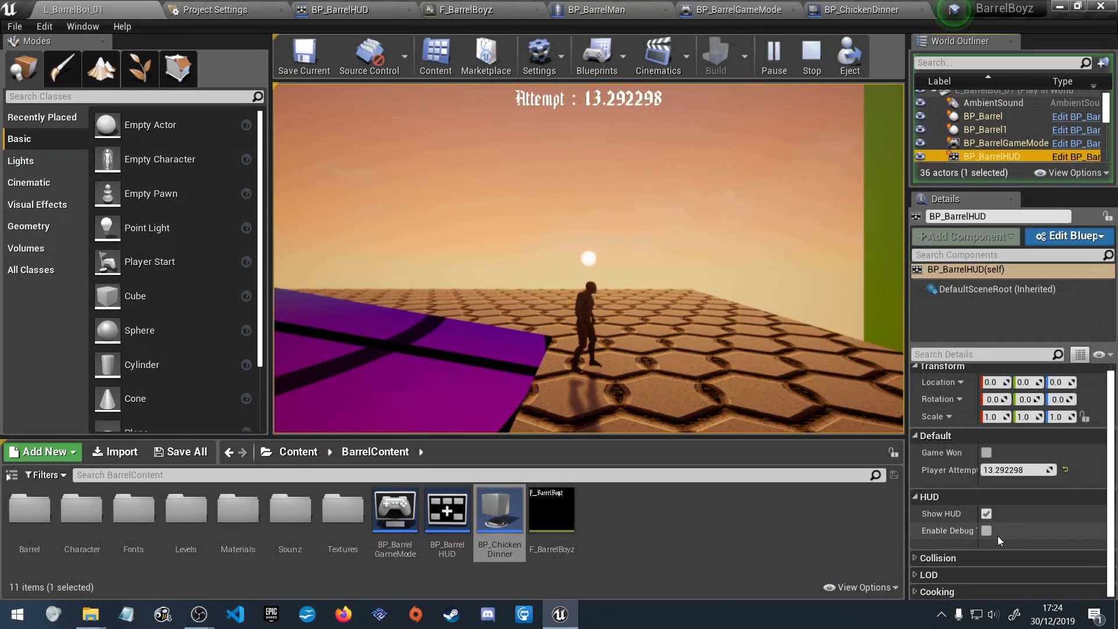
click(986, 452)
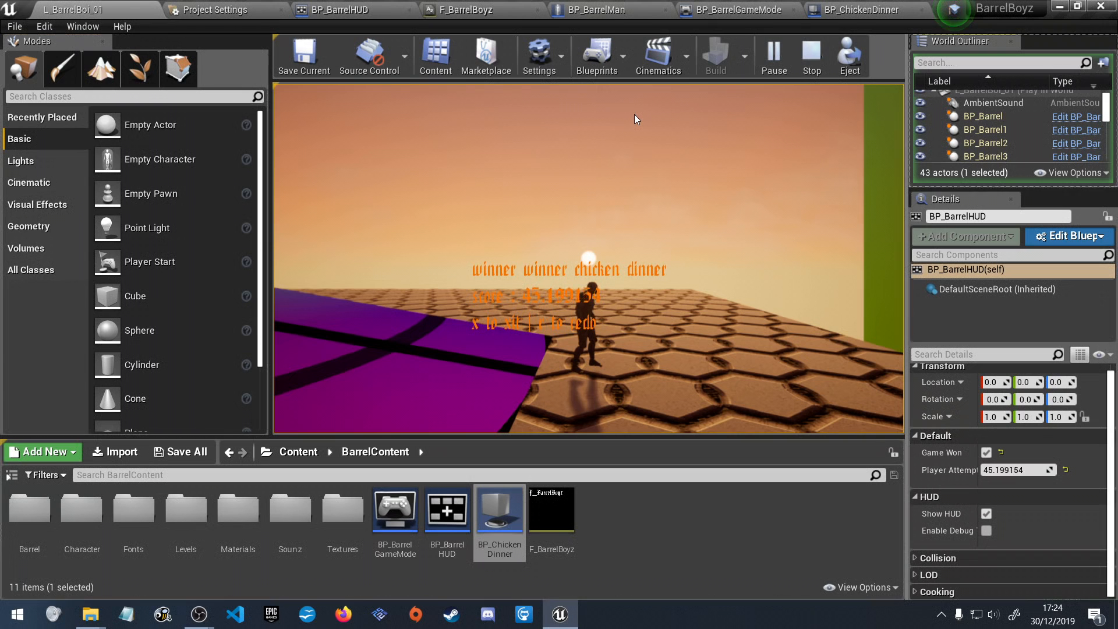
Play-test the win state by running and jumping with the character, redoing the attempt and exiting the game.
click(634, 114)
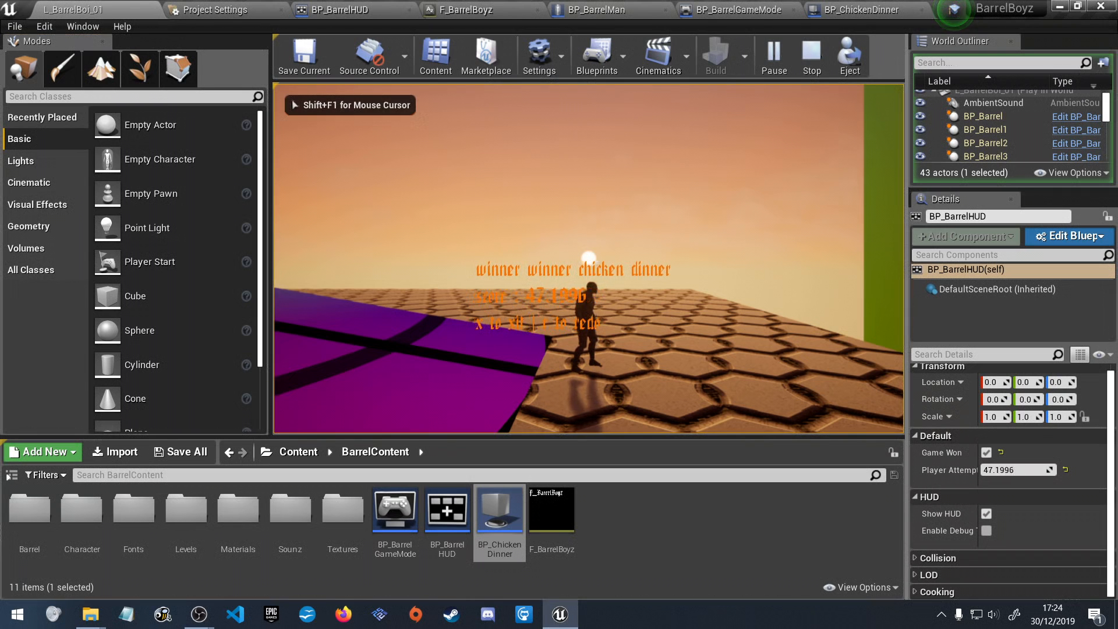
key(a)
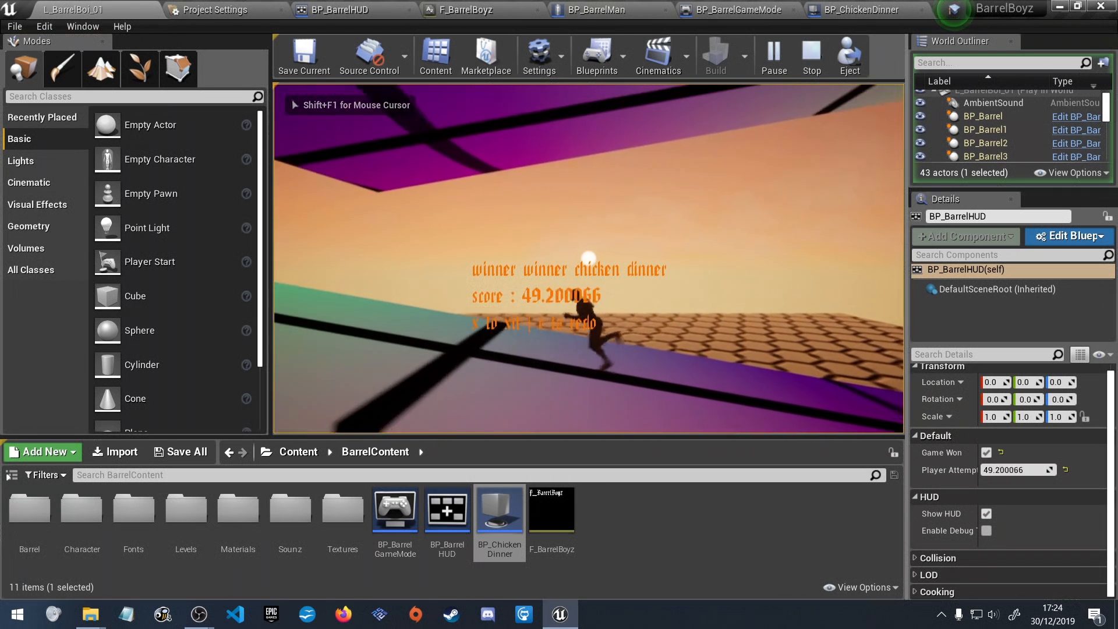
key(d)
key(space)
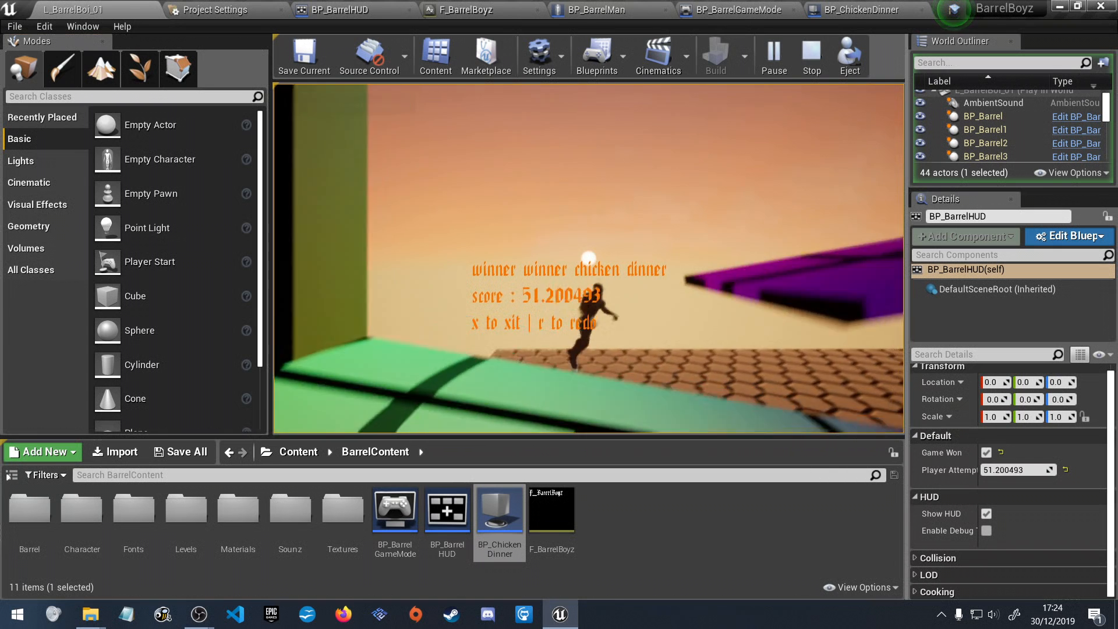
key(d)
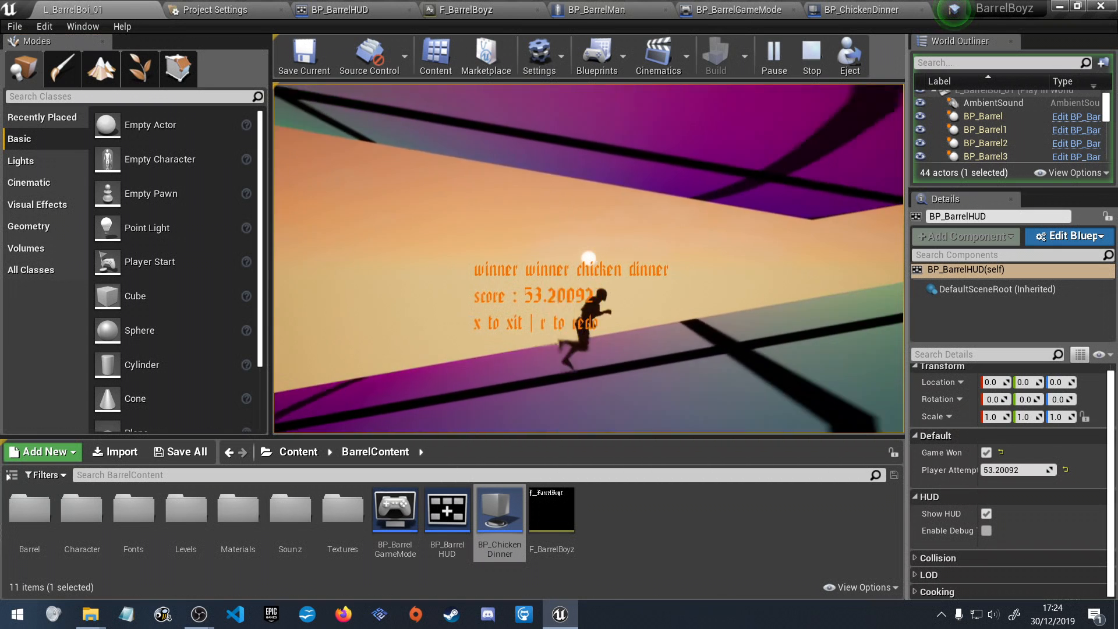
key(space)
key(a)
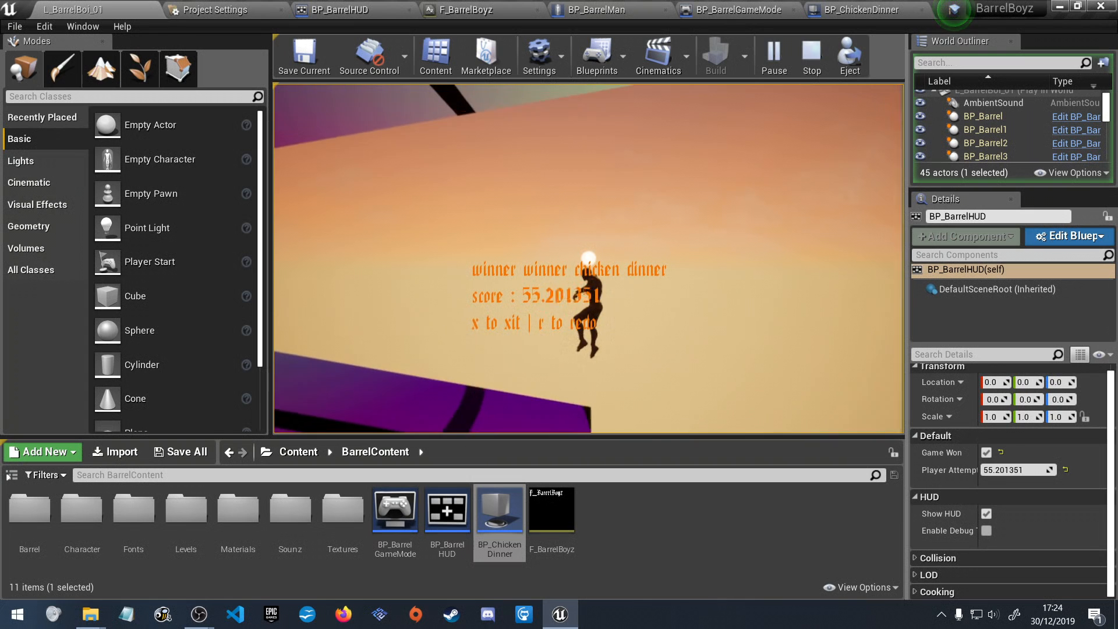
key(r)
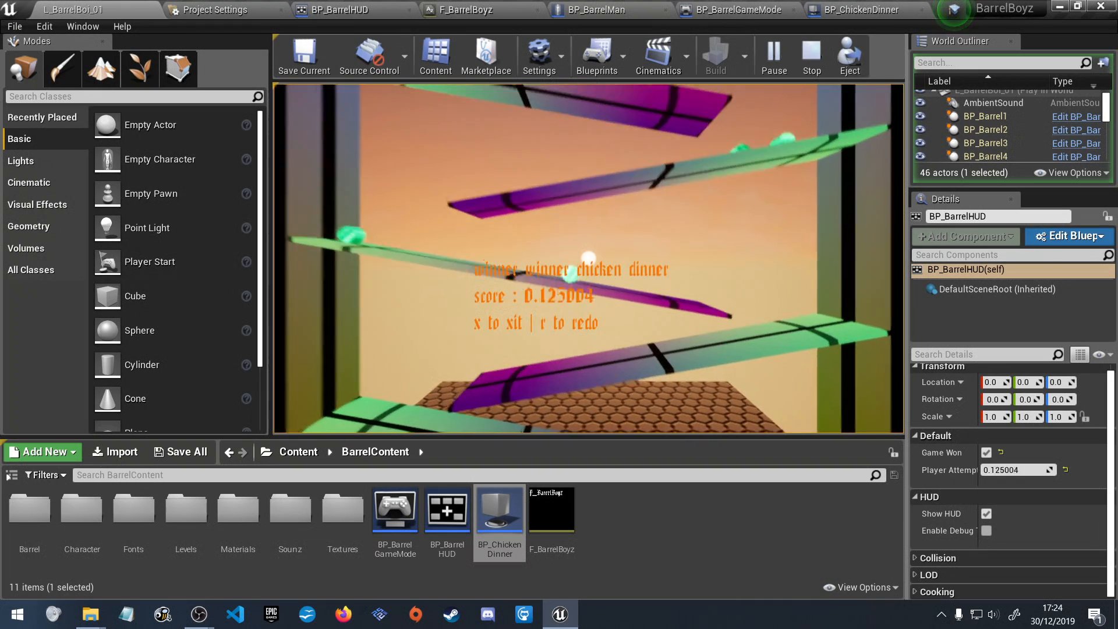
key(x)
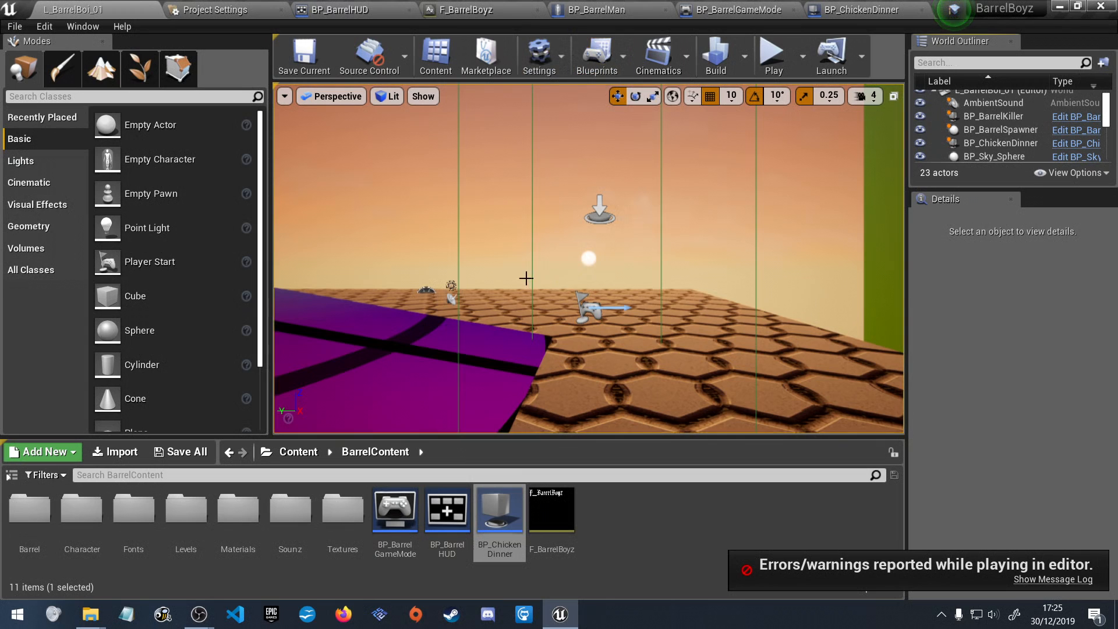
Examine the hexagonal floor tiles up close from several angles, checking the surface relief and the dark gaps.
scroll(527, 279, down, 5)
right_drag(533, 222, 580, 286)
key(s)
key(w)
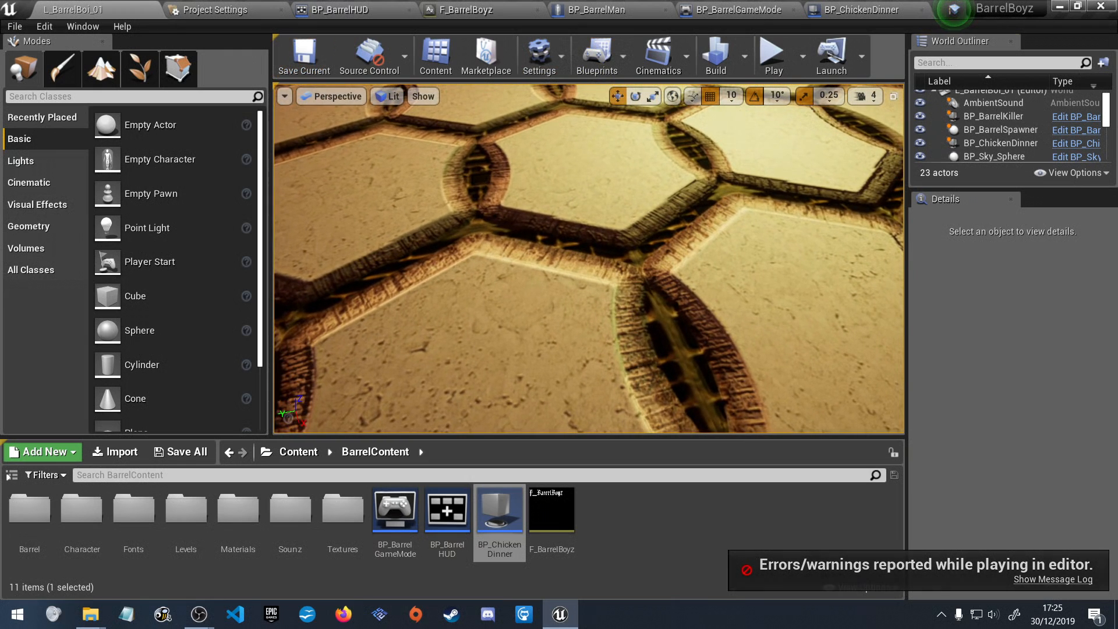
key(w)
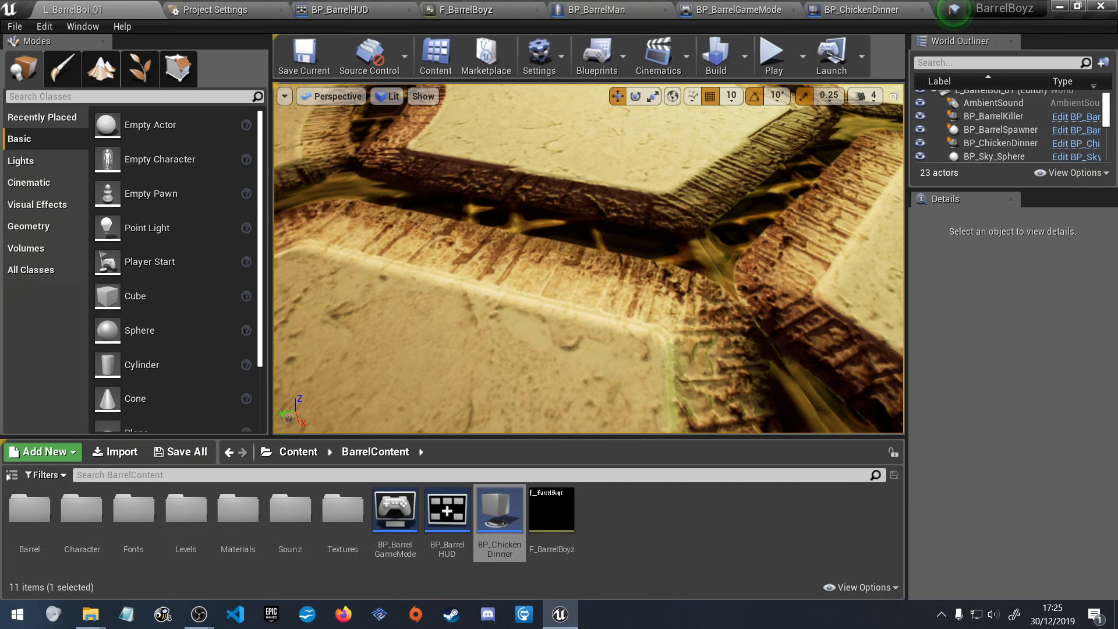
right_drag(581, 285, 586, 349)
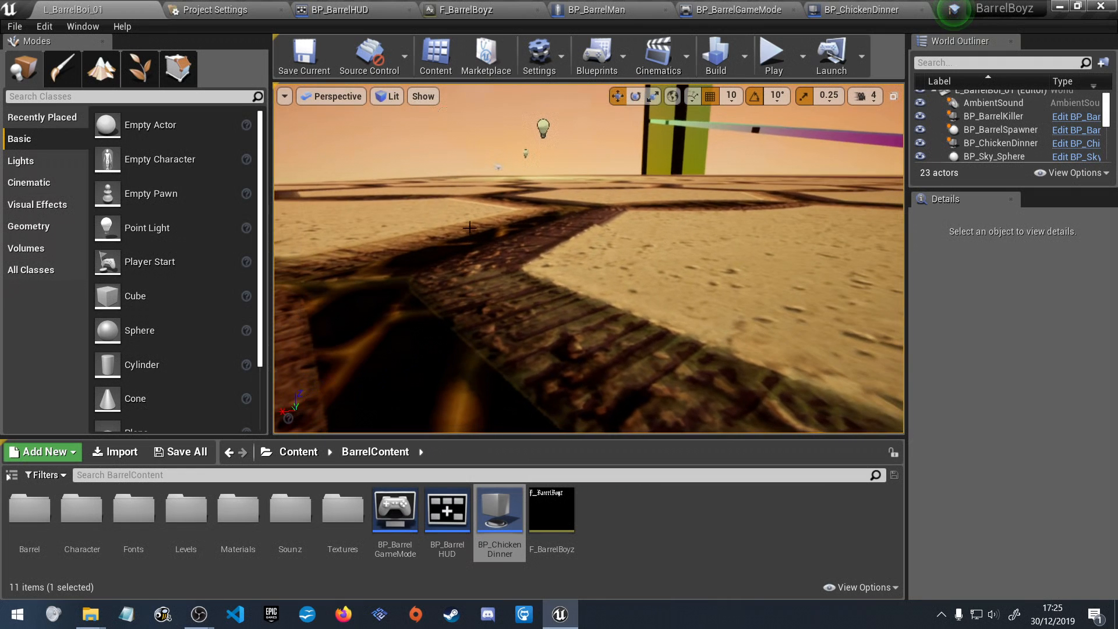
right_drag(588, 259, 583, 350)
mouse_move(597, 227)
right_down()
mouse_move(594, 291)
mouse_move(596, 227)
right_up()
scroll(597, 233, up, 5)
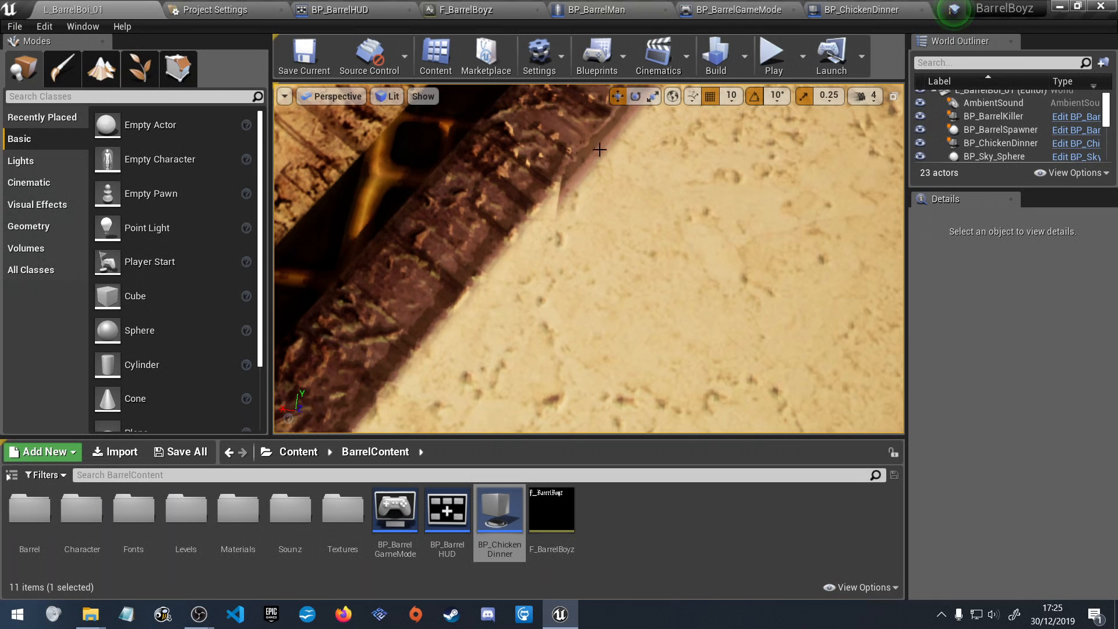
right_drag(552, 239, 561, 211)
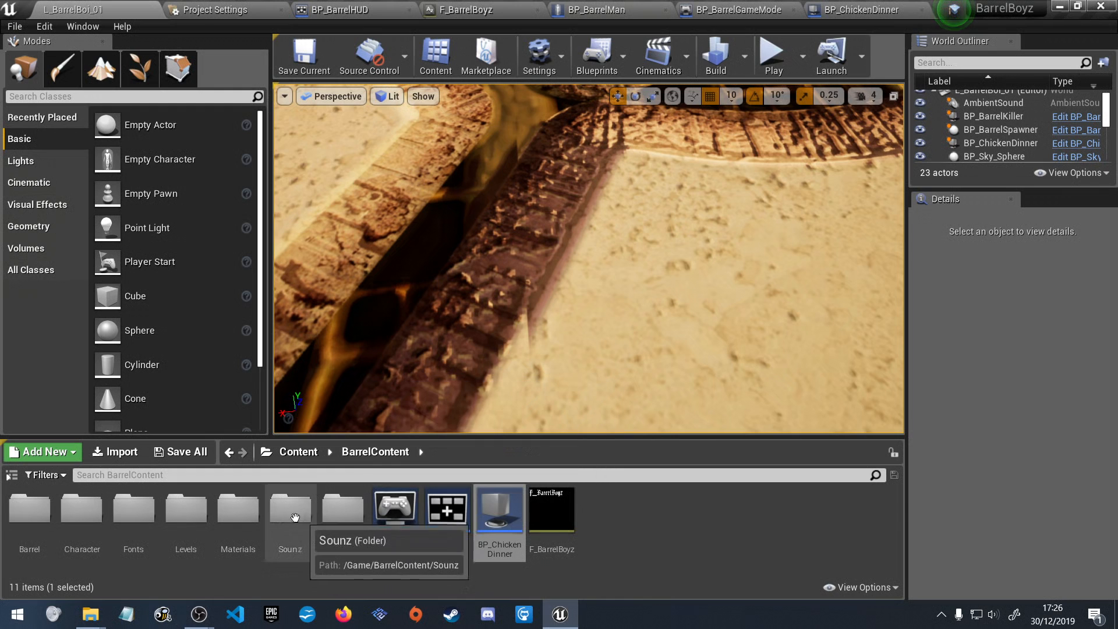
Disconnect the texture from the Normal input of the M_DestinyHiveTiles material and save the material.
double_click(238, 519)
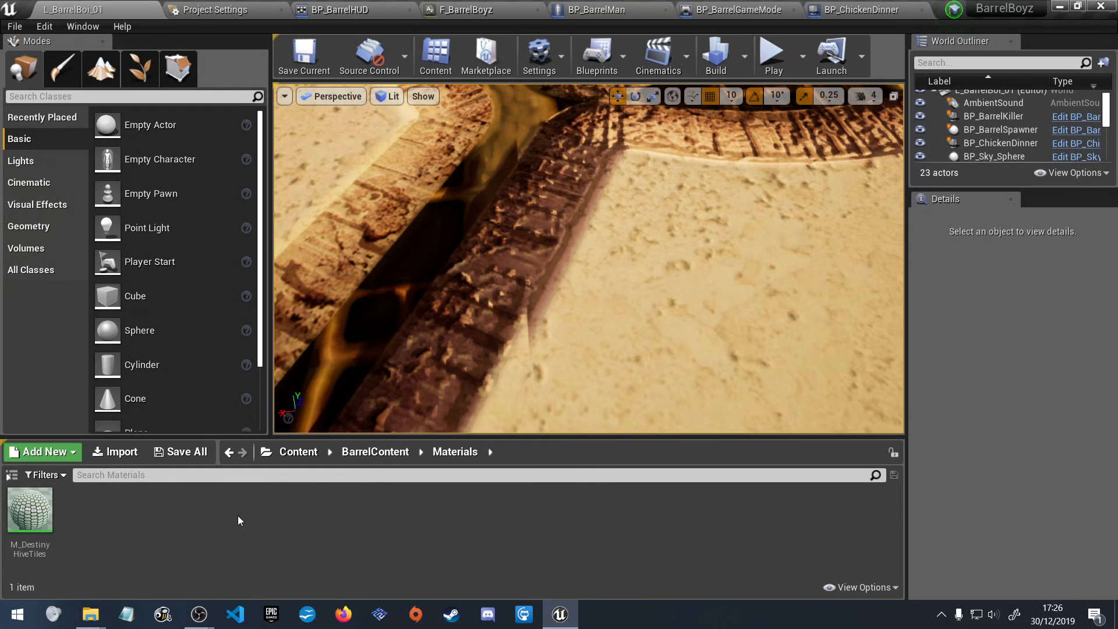
double_click(23, 505)
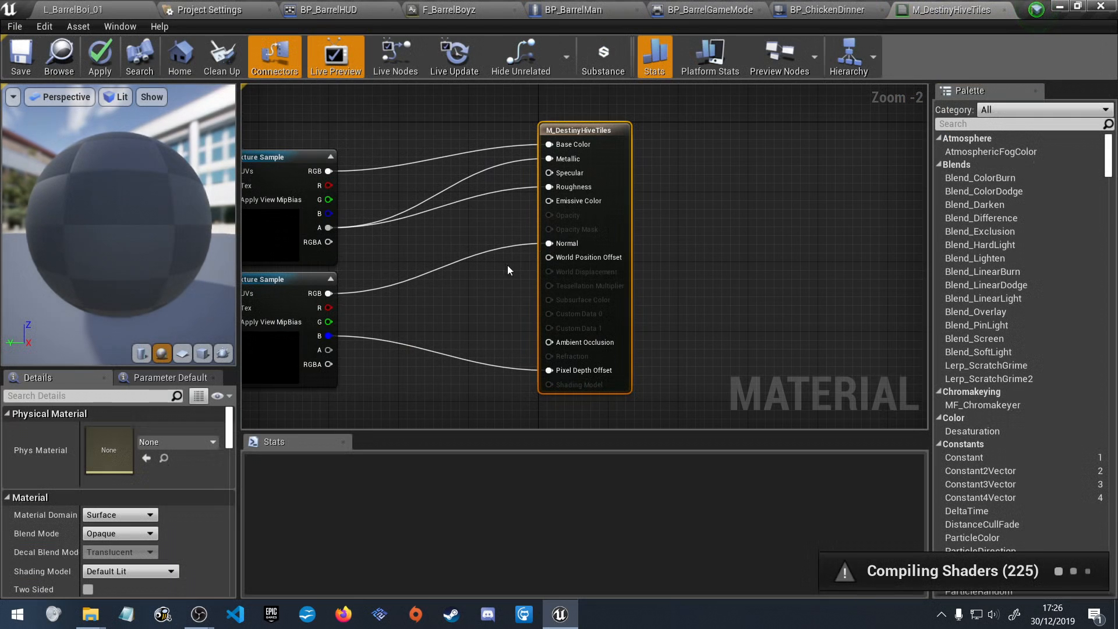
alt+click(548, 243)
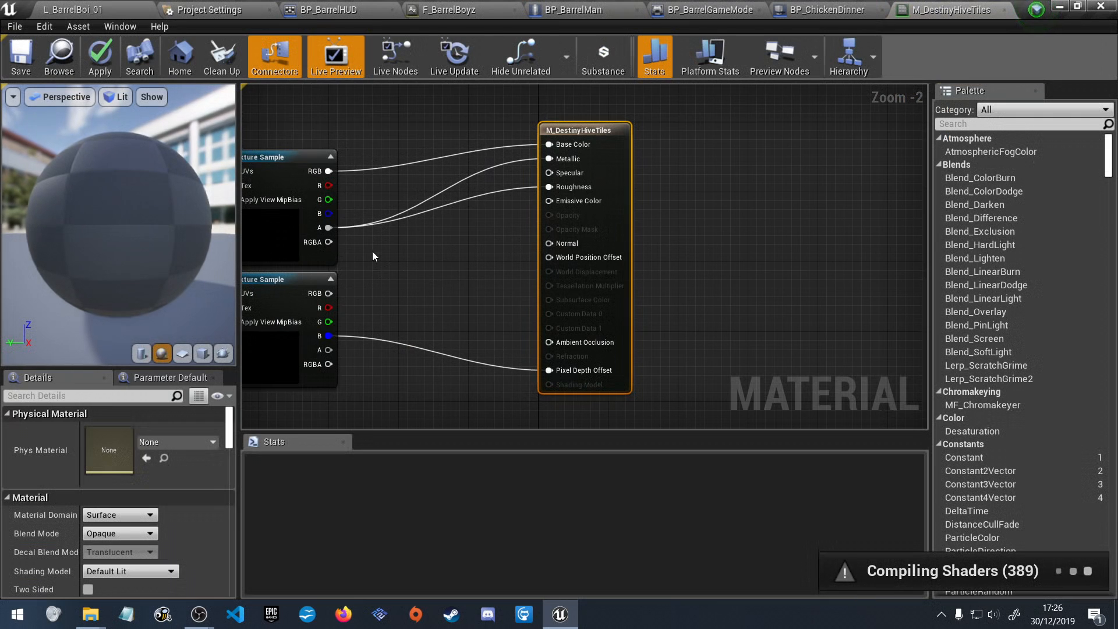
click(21, 59)
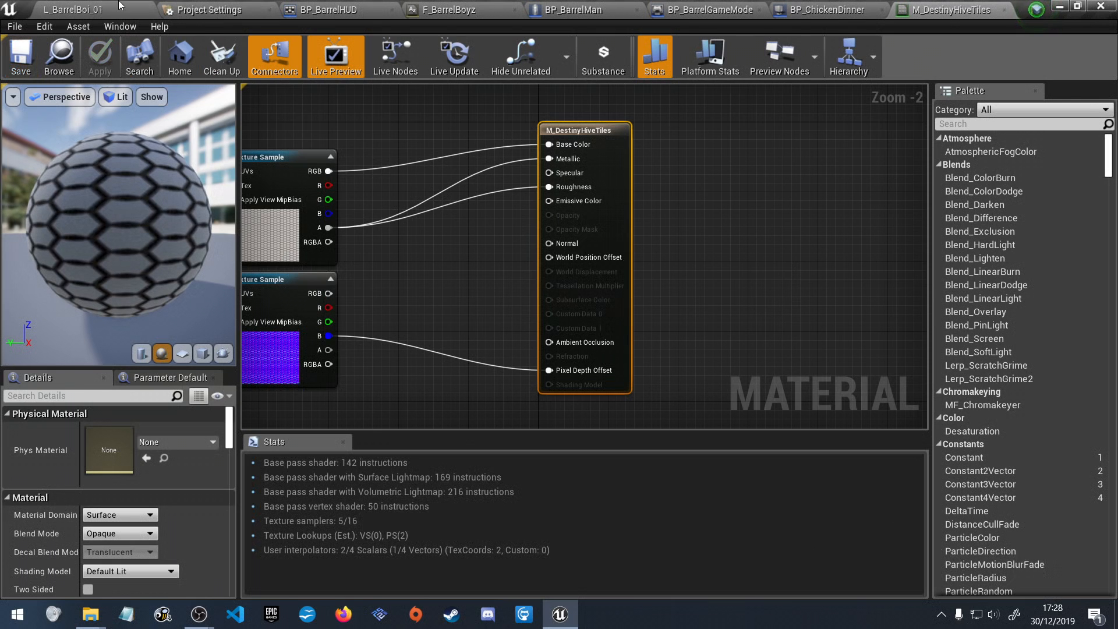
Inspect the hexagonal floor in the L_BarrelBoi_01 level without its normal map.
click(101, 7)
right_drag(607, 297, 607, 297)
right_drag(414, 193, 414, 193)
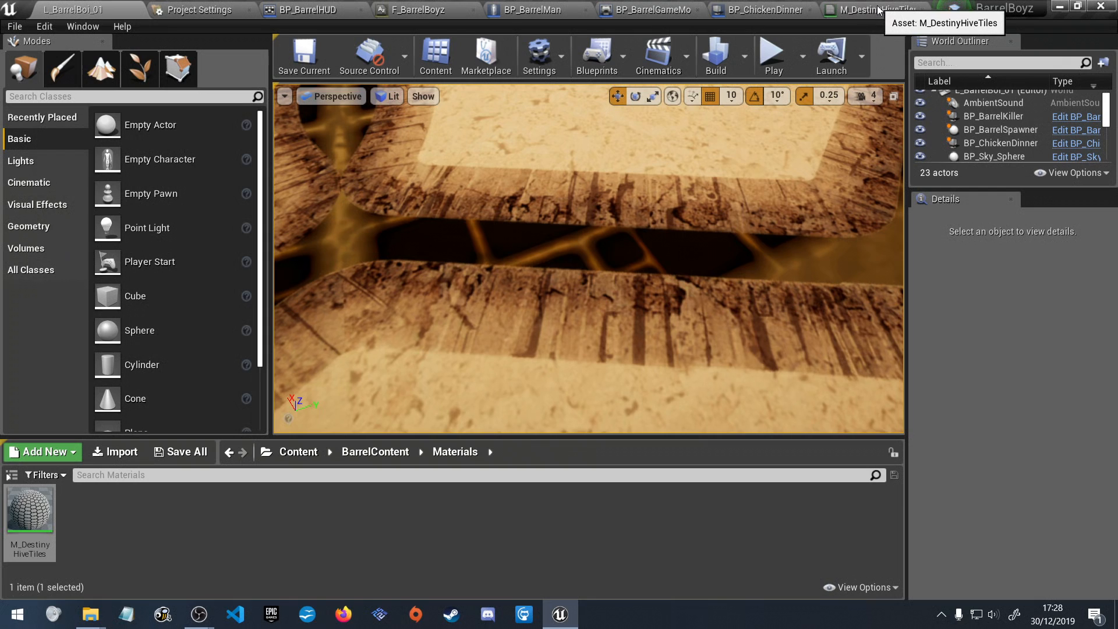
right_drag(617, 193, 617, 192)
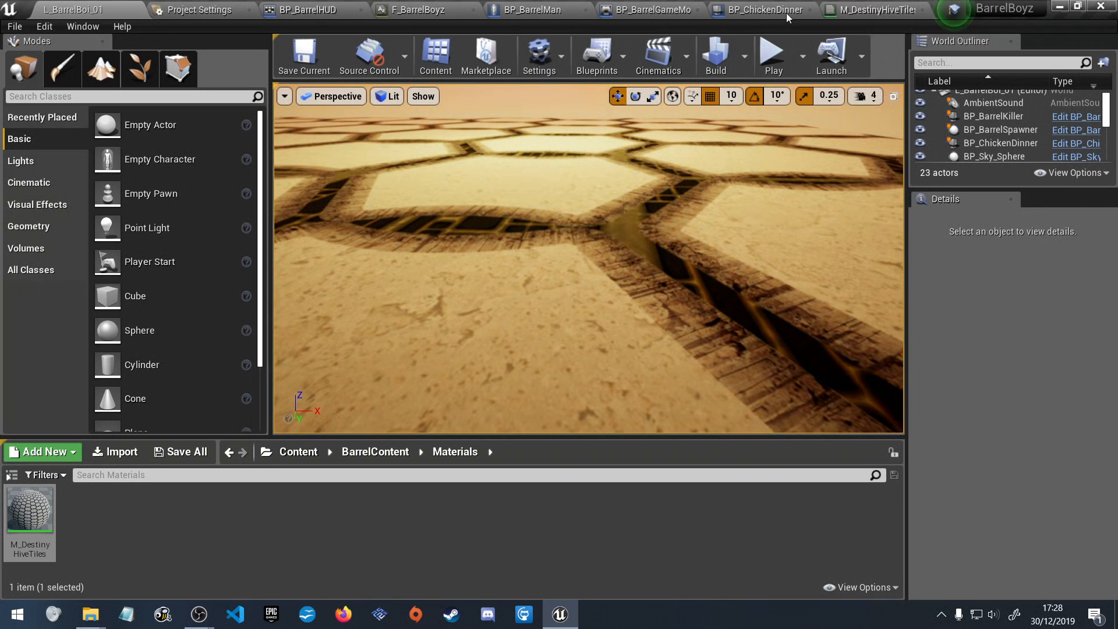
Reconnect the purple Texture Sample's RGB output to the Normal input of M_DestinyHiveTiles and save the material.
click(868, 10)
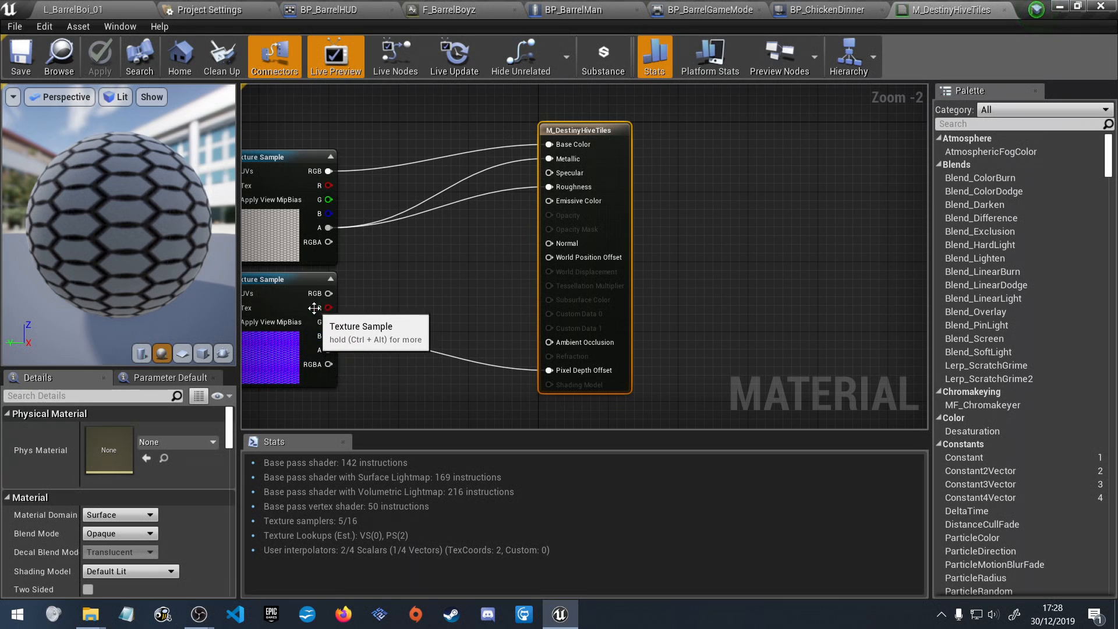
scroll(345, 340, up, 2)
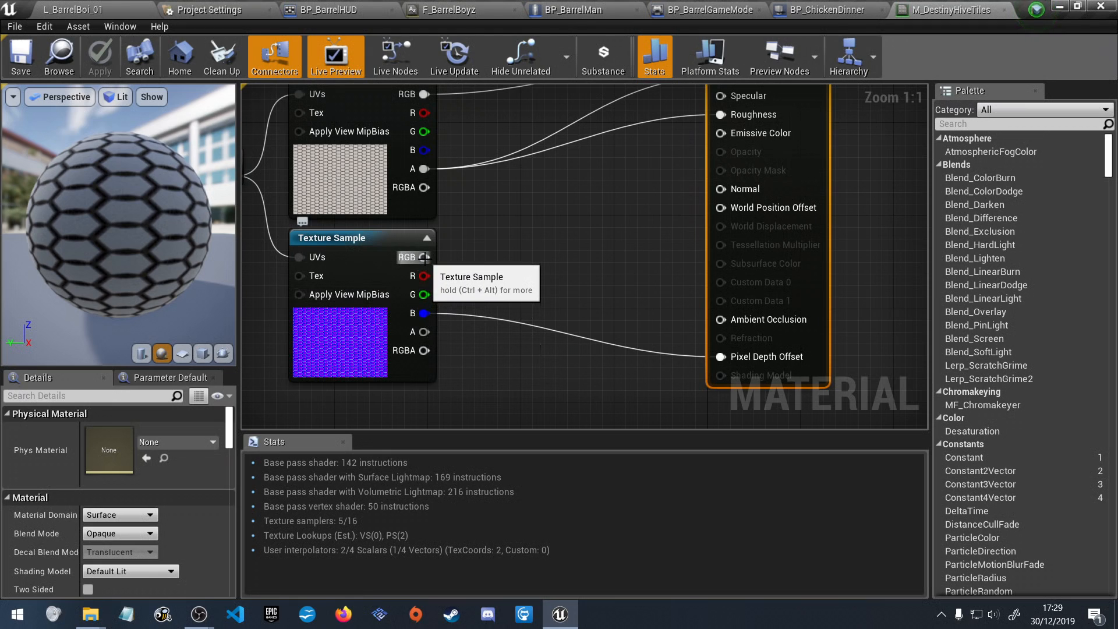
drag(424, 257, 721, 188)
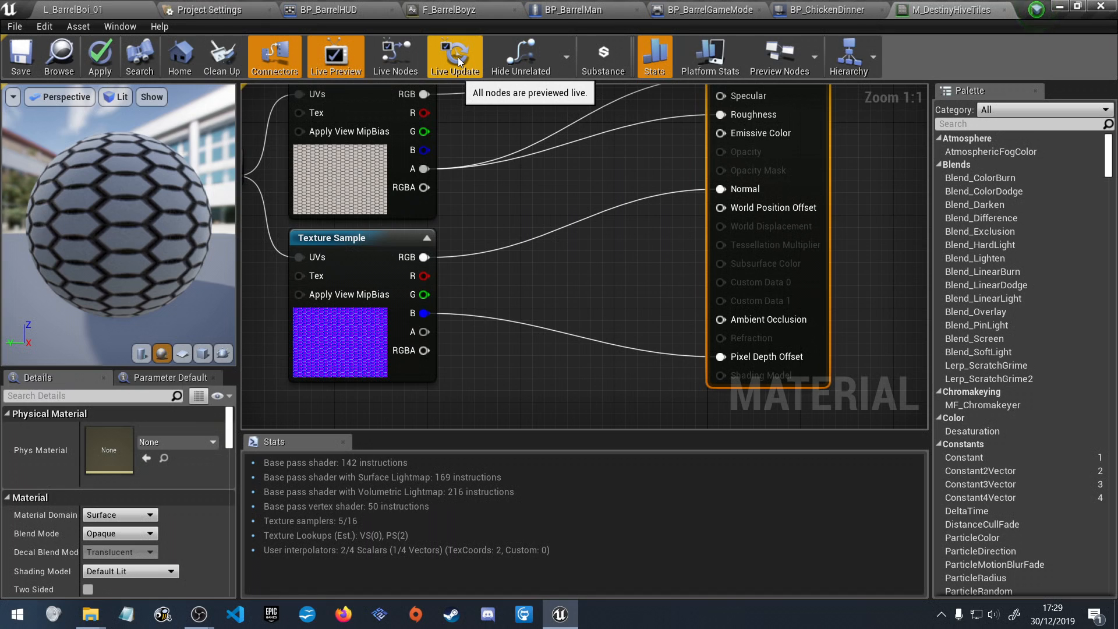
click(552, 283)
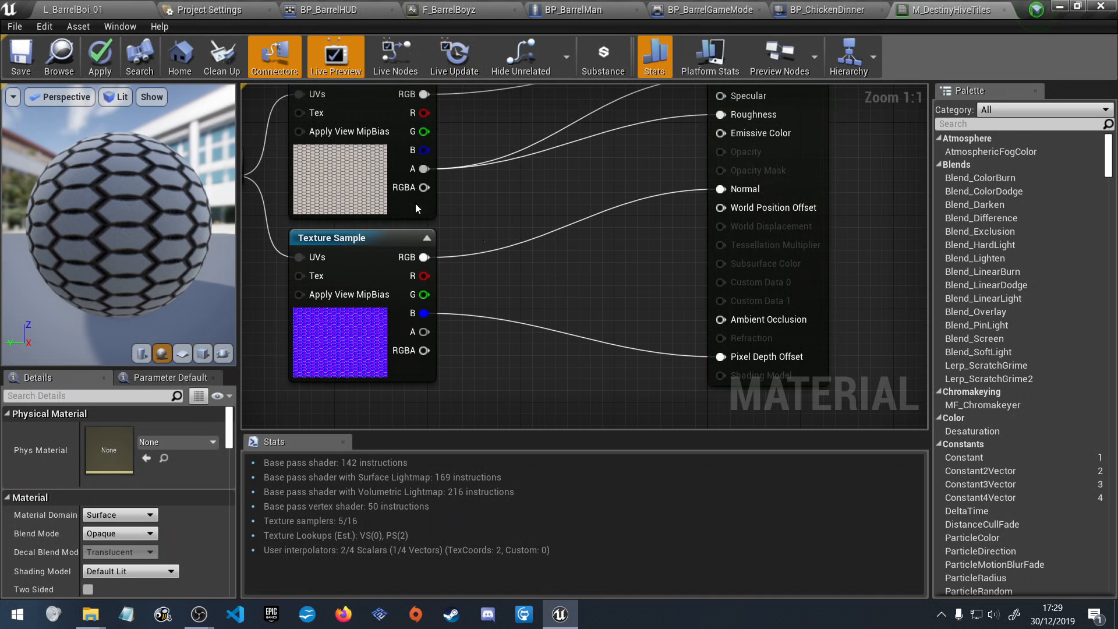
click(32, 66)
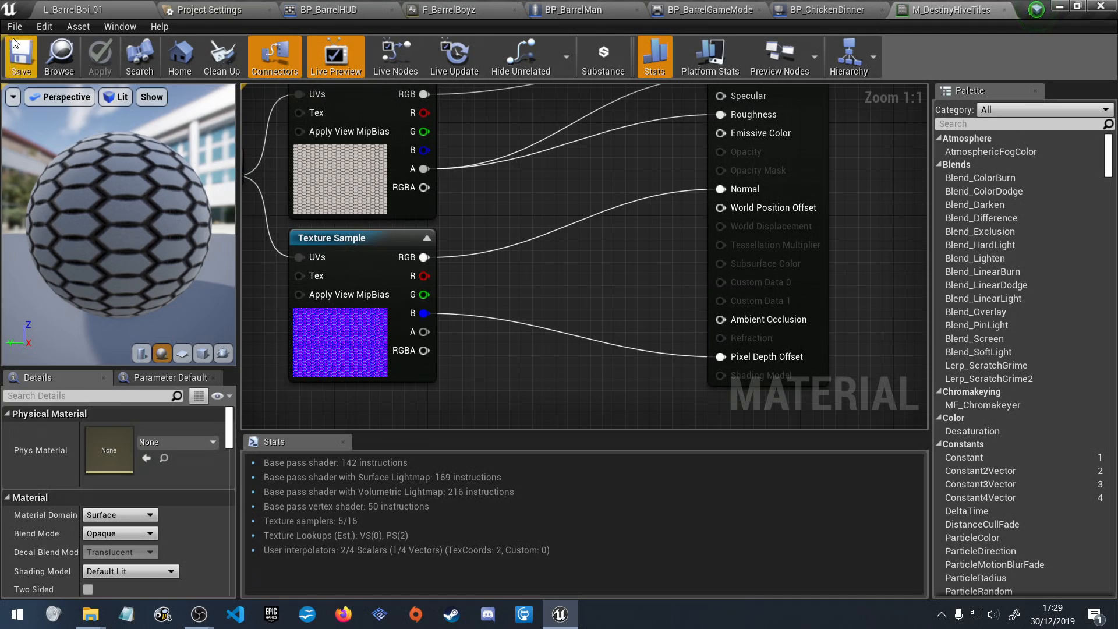
Examine the hexagonal floor in the level with the normal map reconnected, from a distance and up close.
click(82, 10)
right_drag(589, 259, 457, 200)
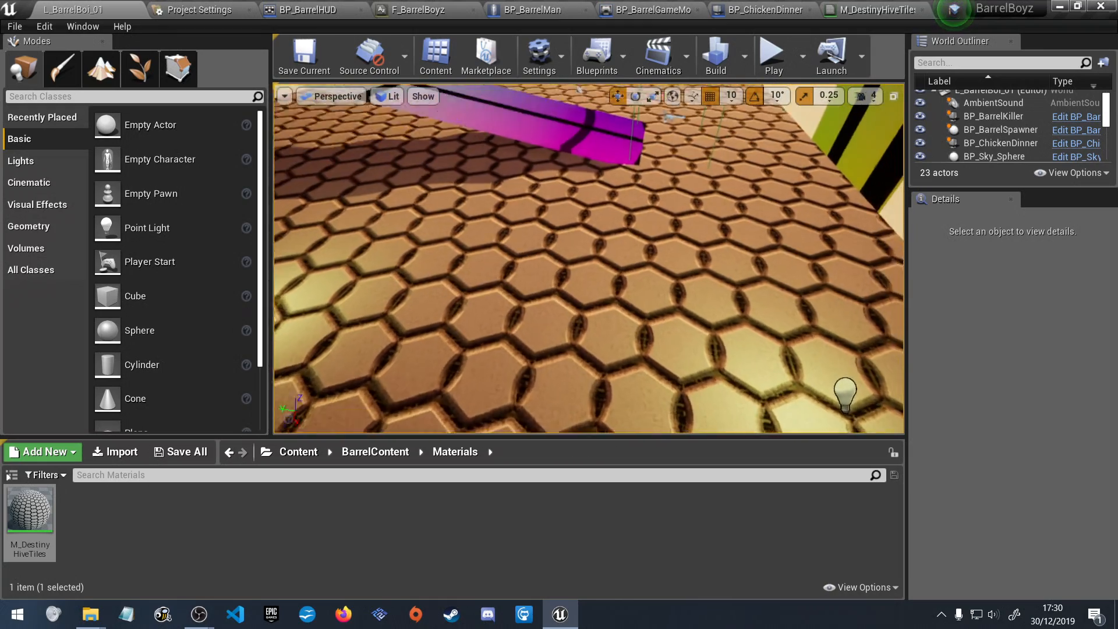
right_drag(589, 259, 495, 259)
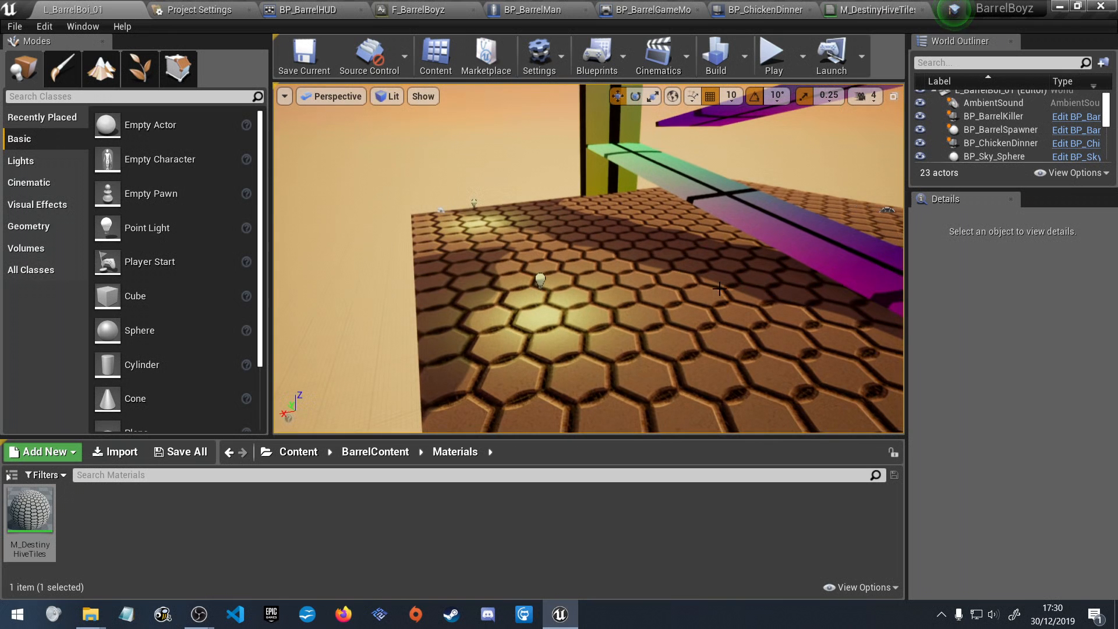
right_drag(649, 319, 639, 321)
right_drag(588, 259, 599, 346)
right_drag(491, 319, 582, 303)
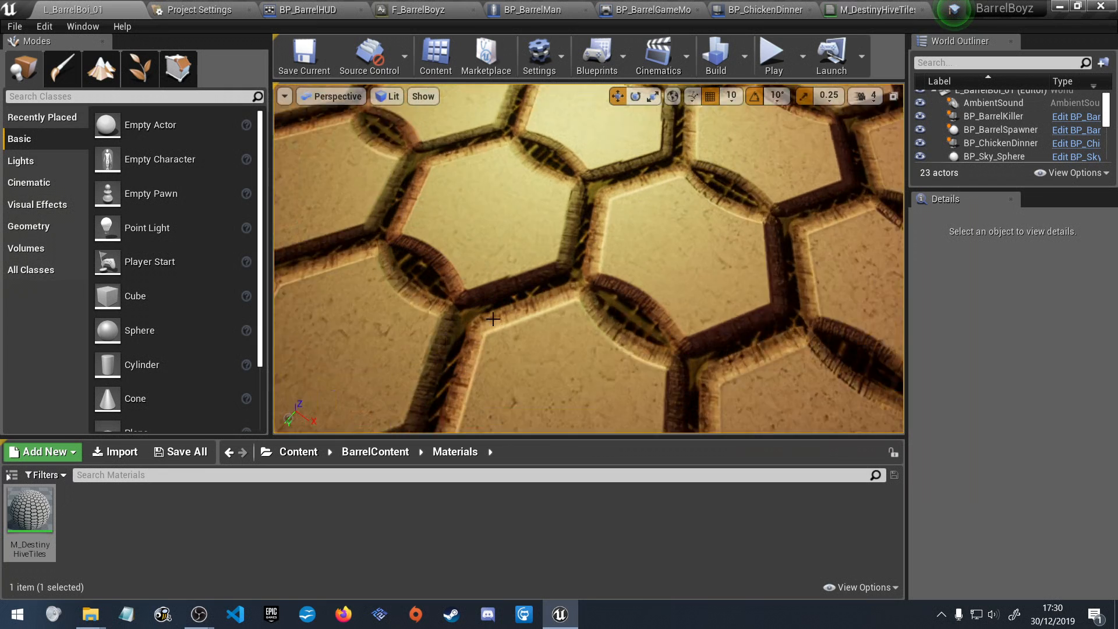
scroll(492, 318, up, 2)
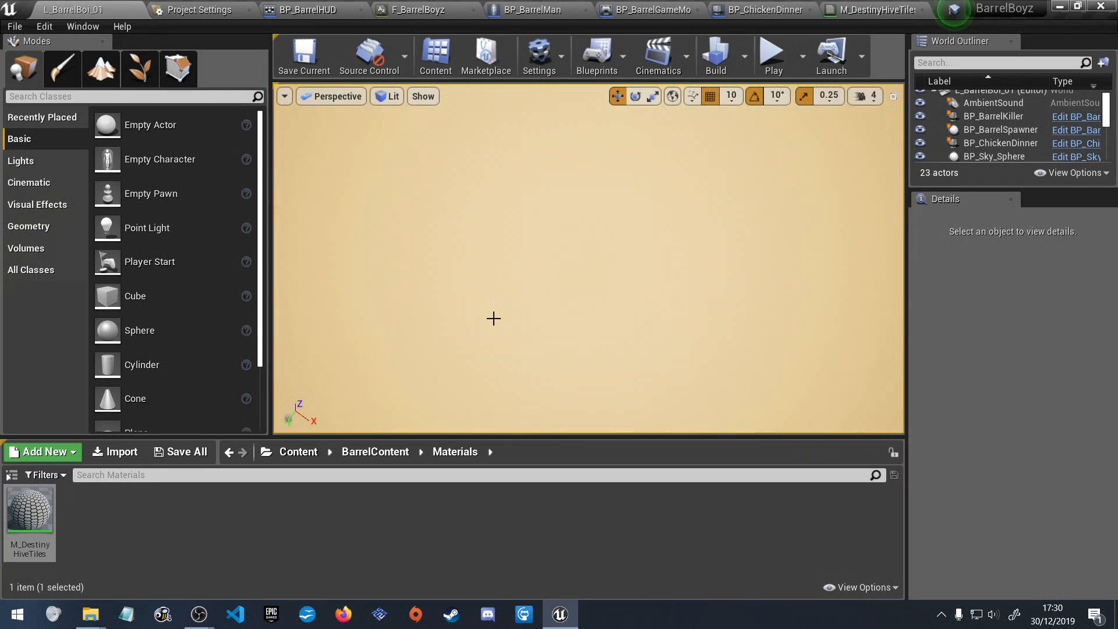
scroll(493, 318, down, 1)
right_drag(492, 319, 542, 288)
right_drag(613, 349, 676, 356)
scroll(614, 349, down, 6)
right_click(614, 348)
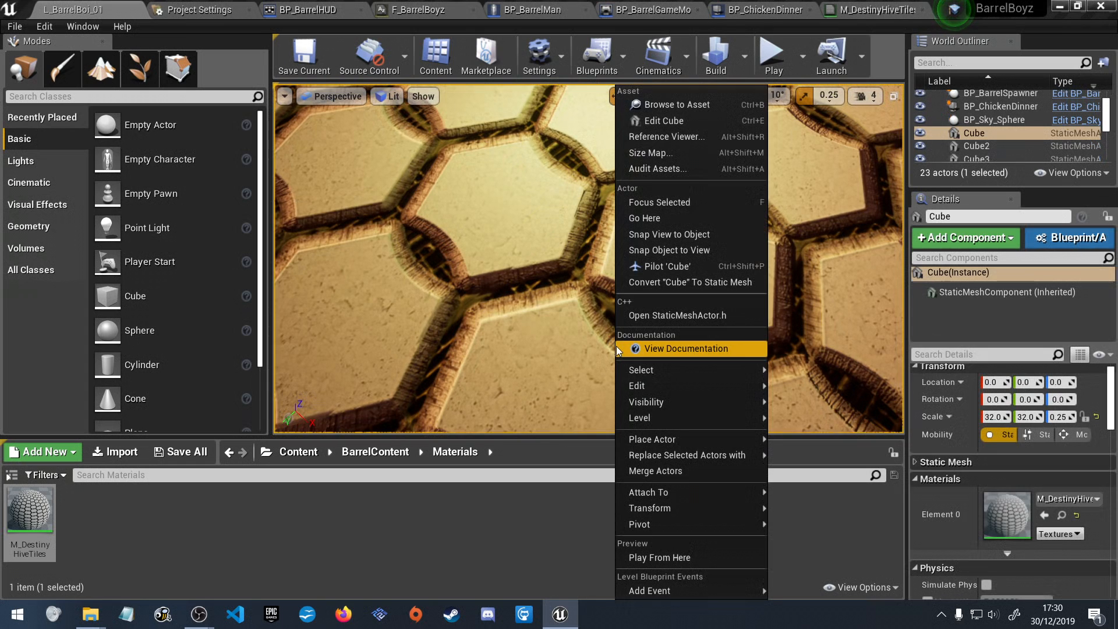
click(546, 332)
scroll(641, 322, up, 6)
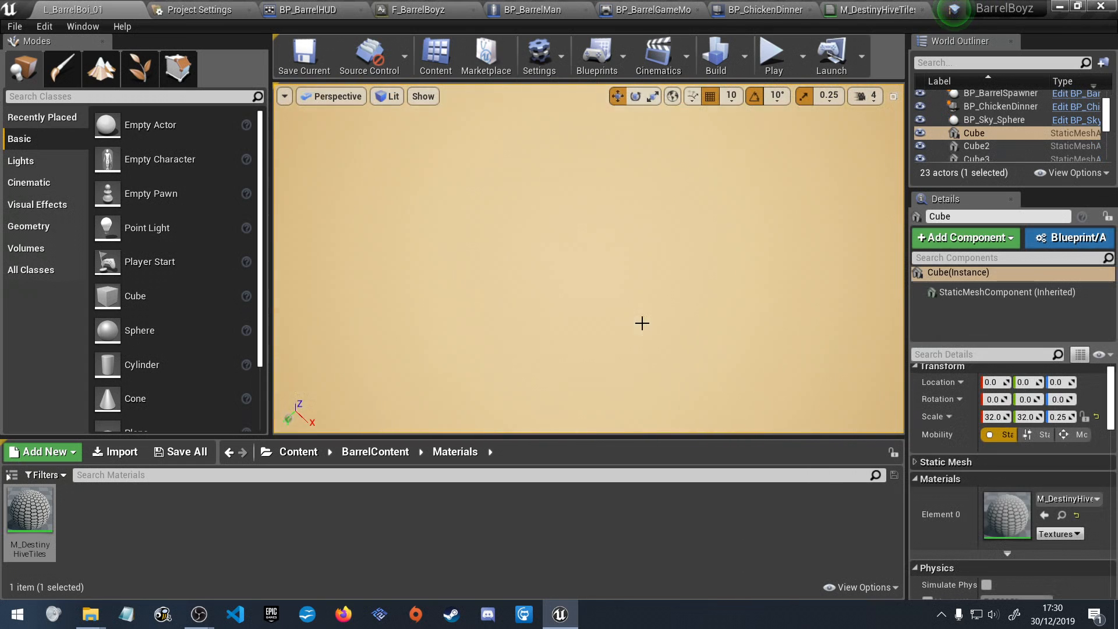
Compare the hexagonal floor's normal-mapped relief at close range and from farther away in the level.
scroll(641, 322, down, 2)
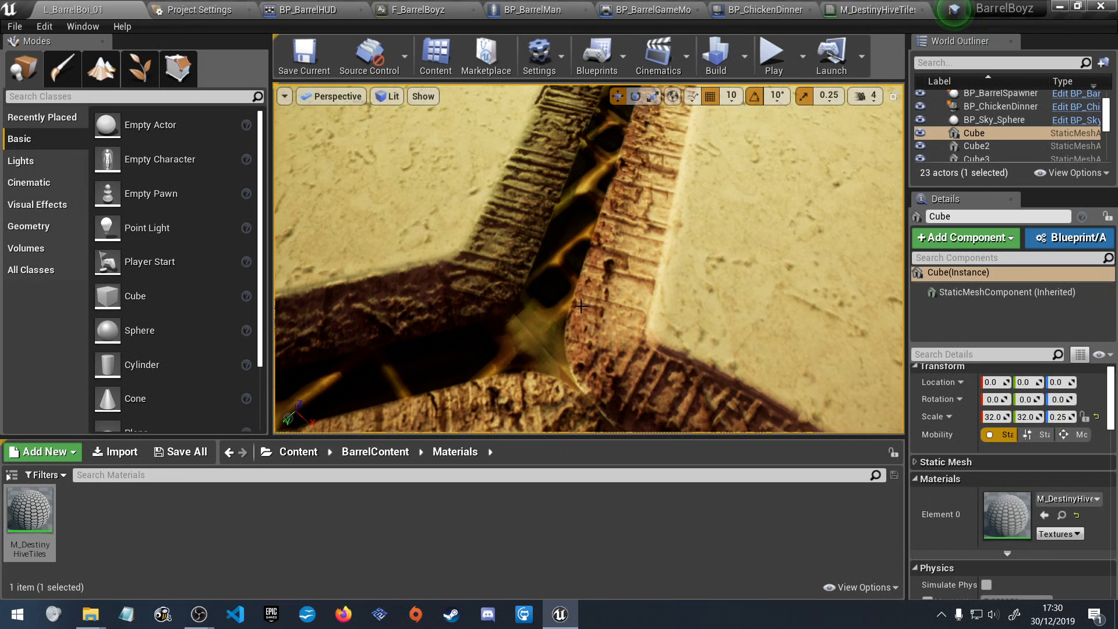
scroll(580, 305, down, 3)
scroll(581, 305, up, 5)
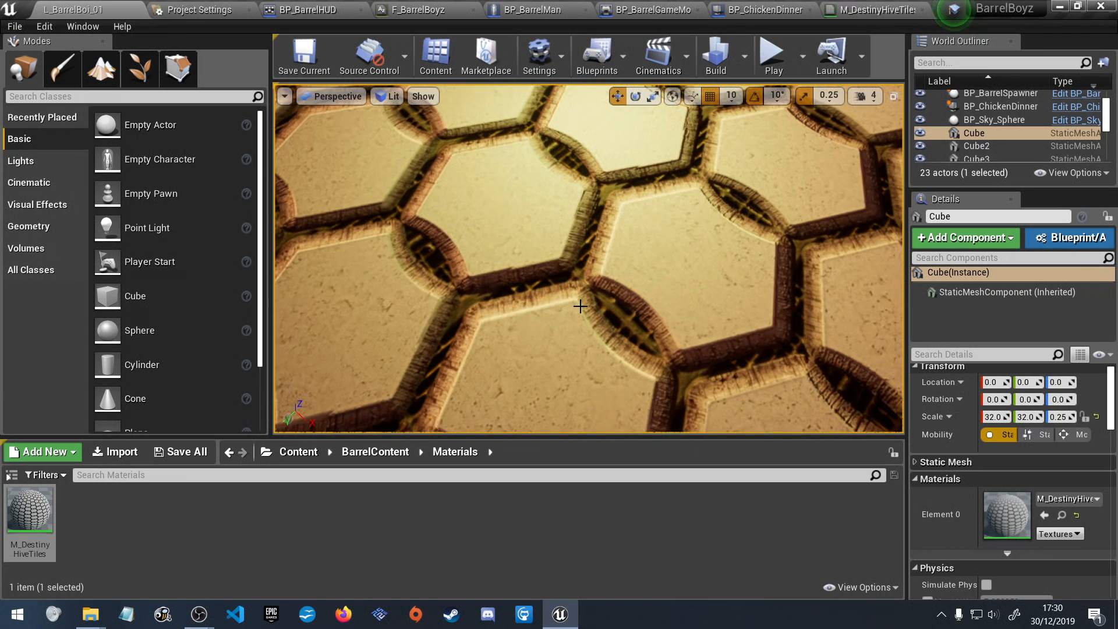
scroll(581, 305, down, 2)
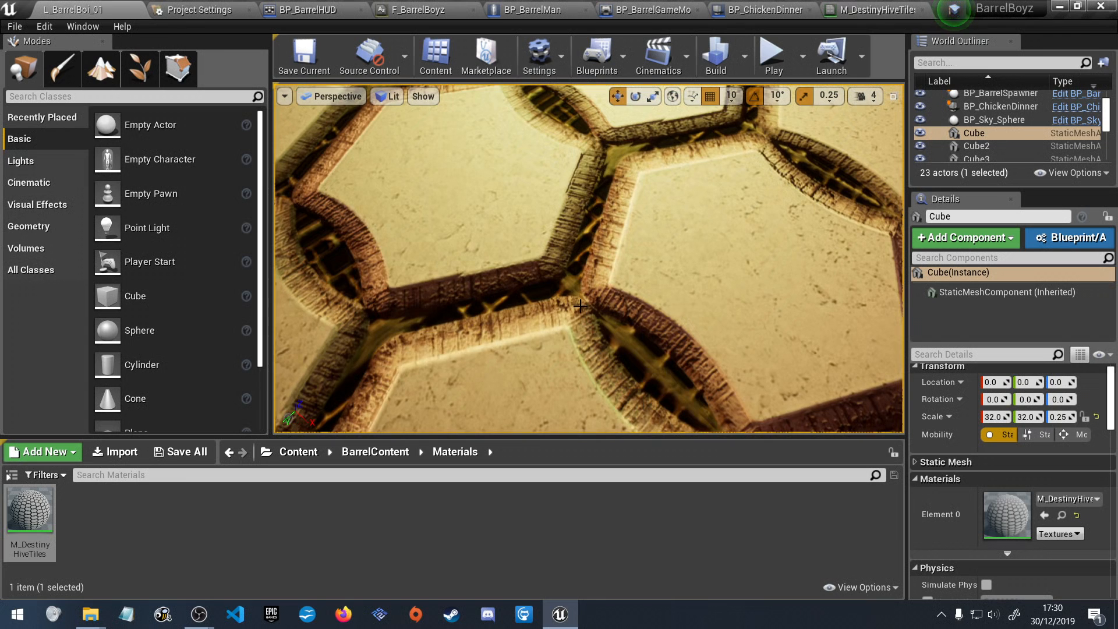
scroll(581, 305, up, 2)
scroll(580, 305, down, 5)
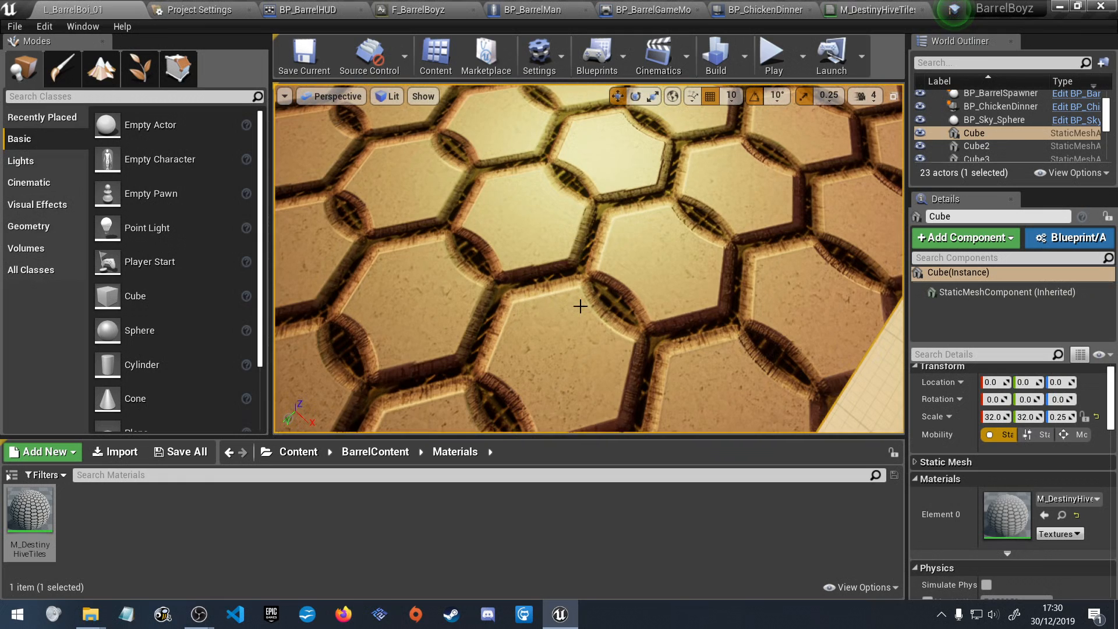
scroll(581, 305, up, 5)
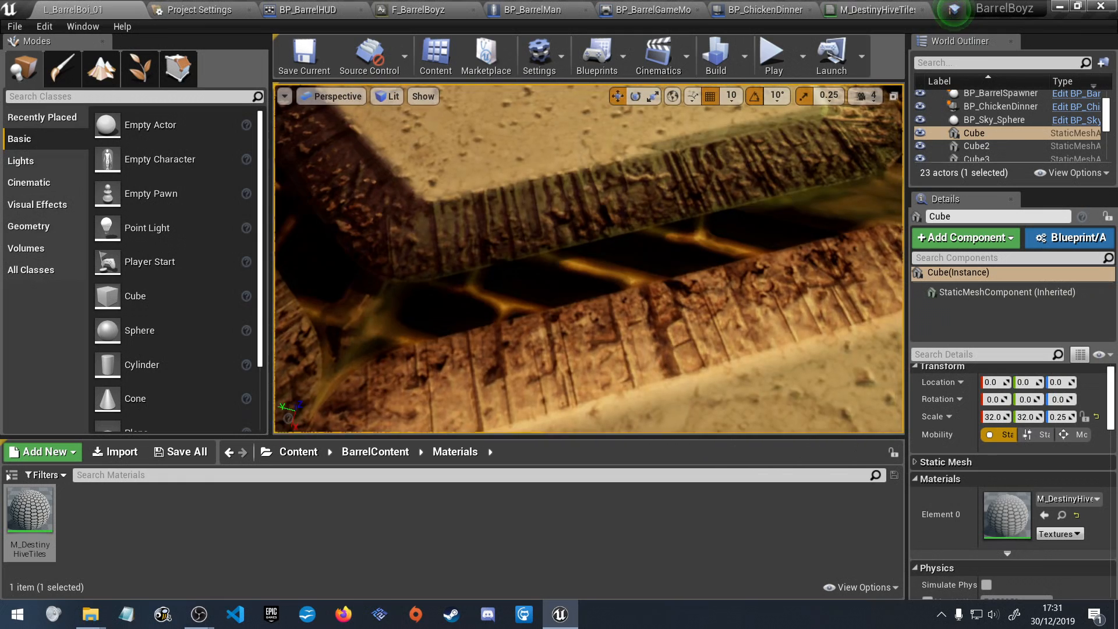
scroll(550, 296, down, 5)
scroll(550, 296, up, 3)
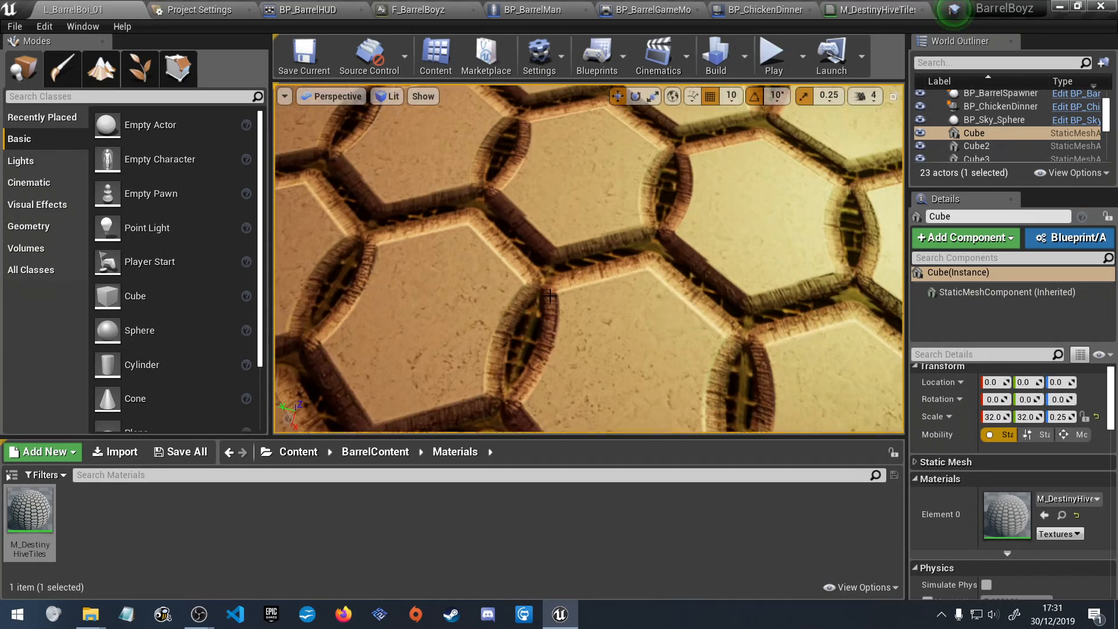
scroll(550, 296, down, 3)
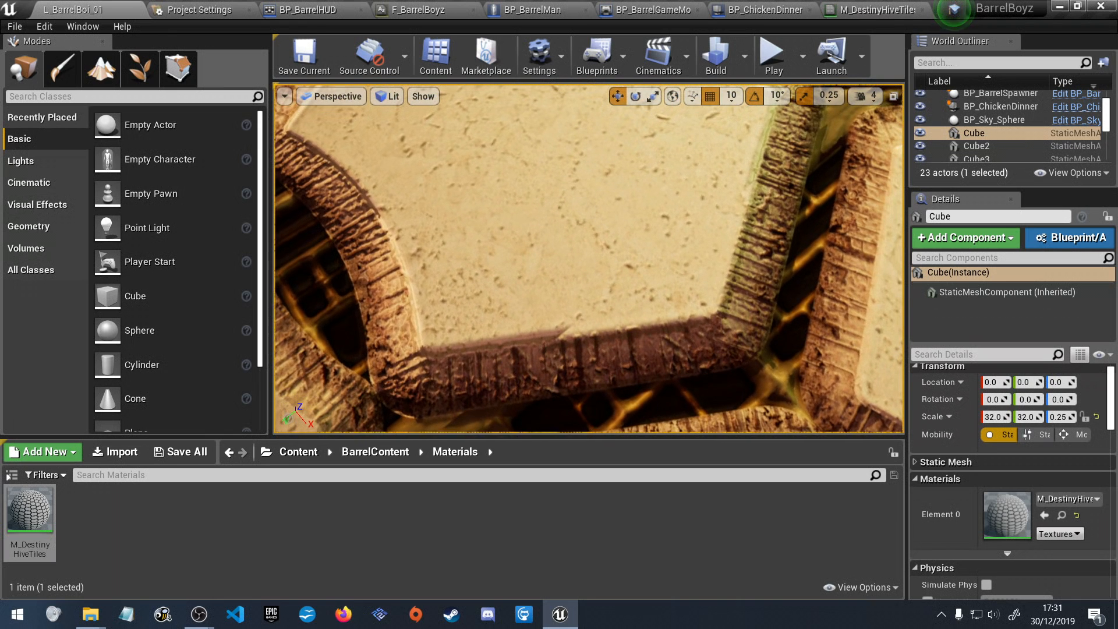
Examine the floor's tile edges and grooves from different angles, including a low view along the surface.
right_drag(588, 259, 566, 213)
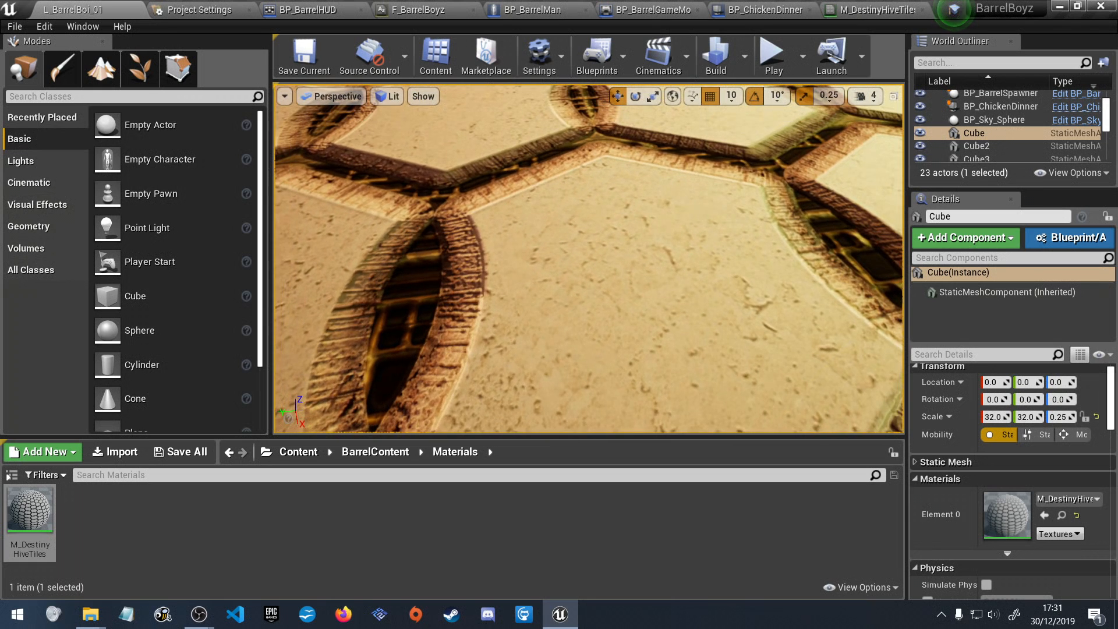
right_drag(589, 258, 652, 317)
right_drag(588, 258, 595, 216)
right_drag(578, 286, 613, 229)
key(w)
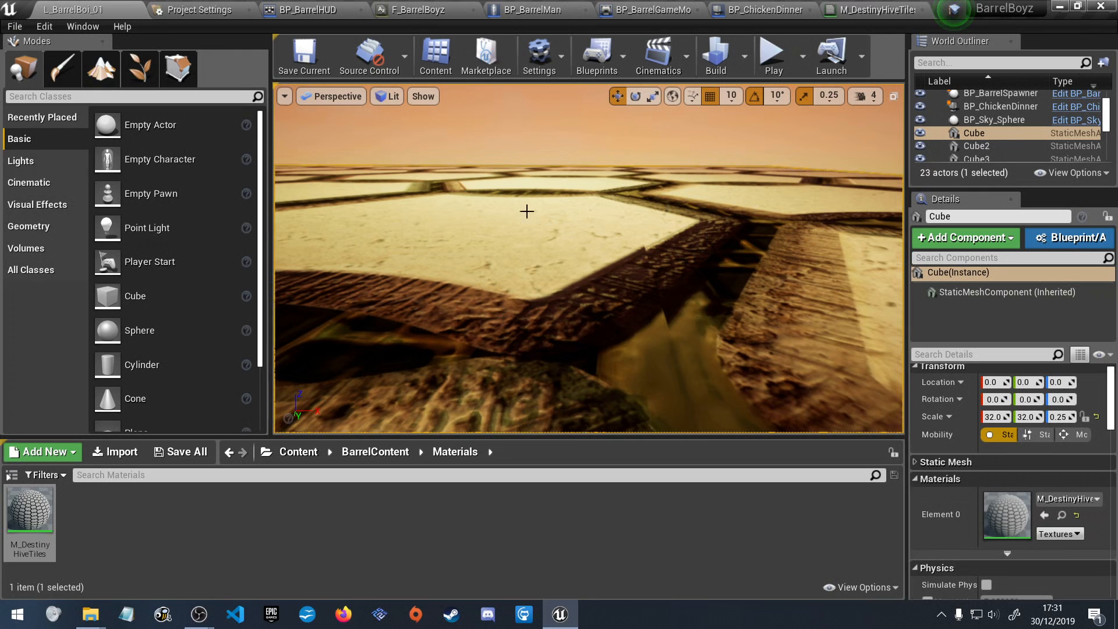
right_drag(558, 284, 595, 140)
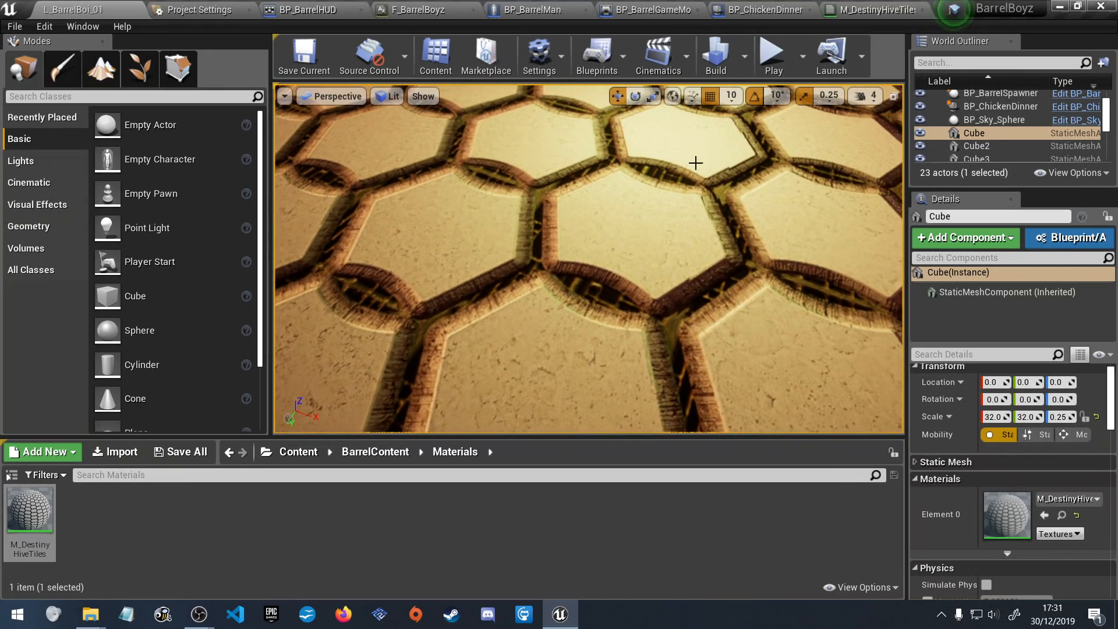
scroll(769, 180, up, 4)
right_drag(780, 201, 676, 169)
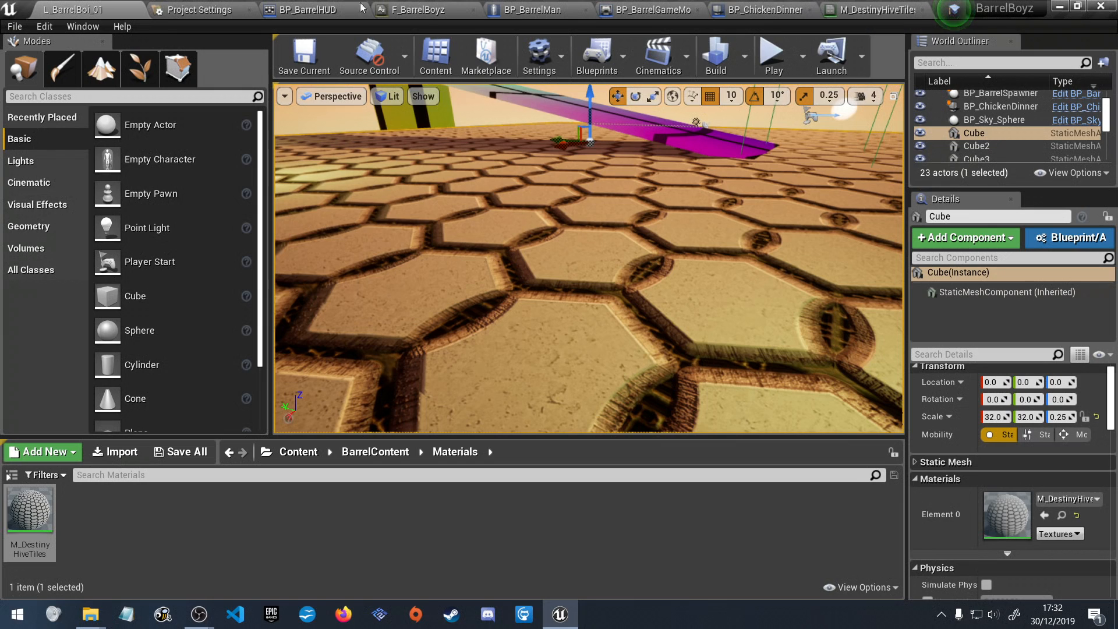
In BP_ChickenDinner's event graph, add a Set Game Paused node connected after the SET Game Won node.
click(758, 10)
right_drag(732, 181, 555, 176)
right_drag(613, 200, 489, 202)
drag(495, 278, 572, 275)
text(se)
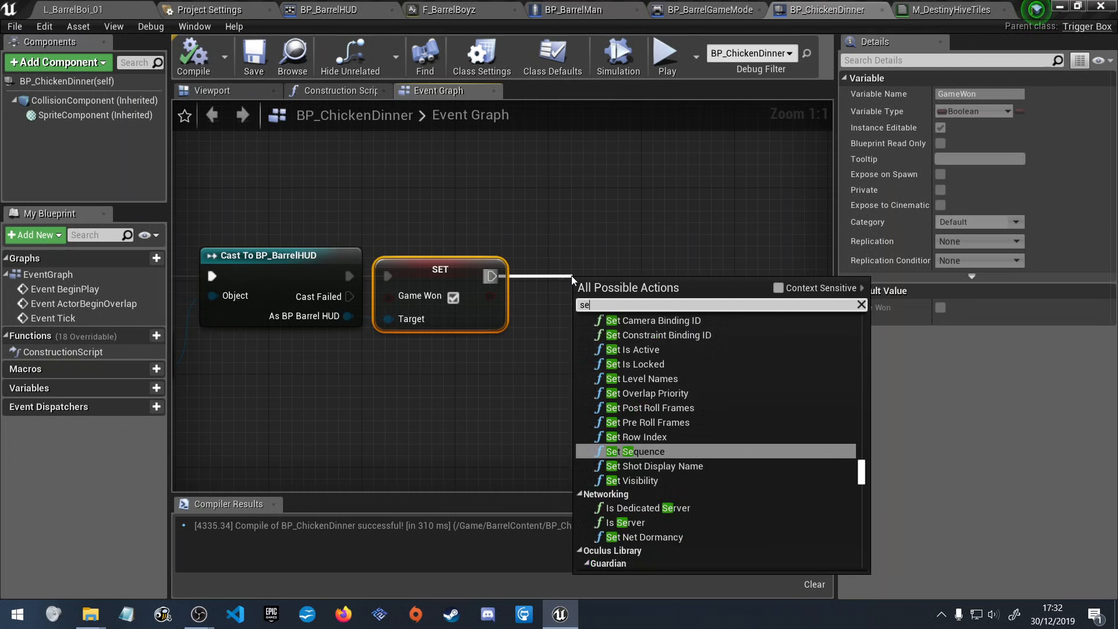
text(t game)
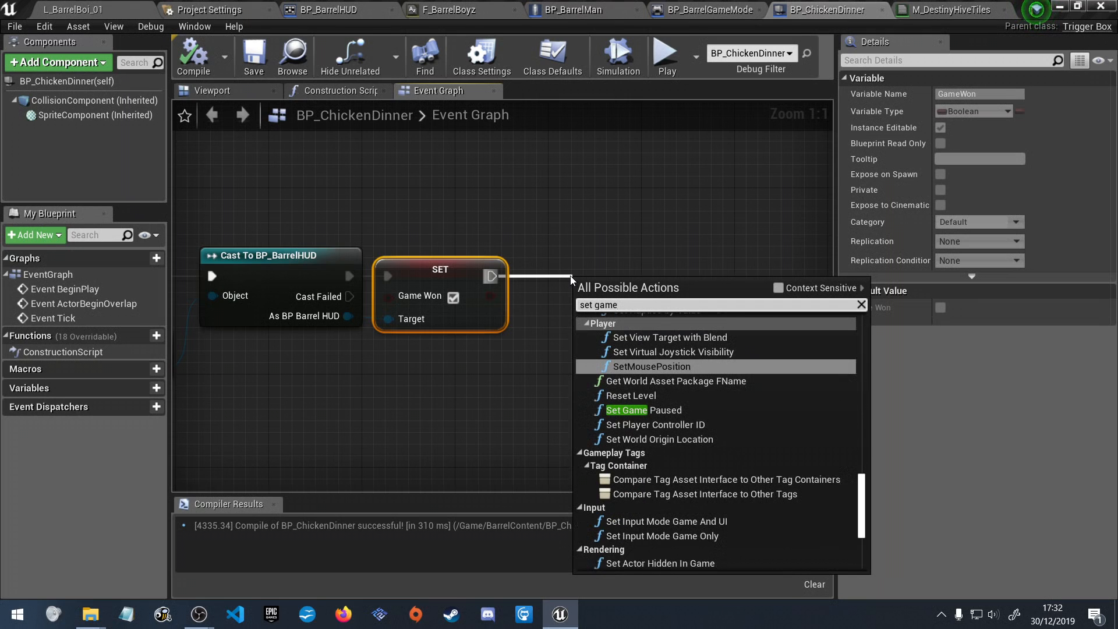
click(701, 411)
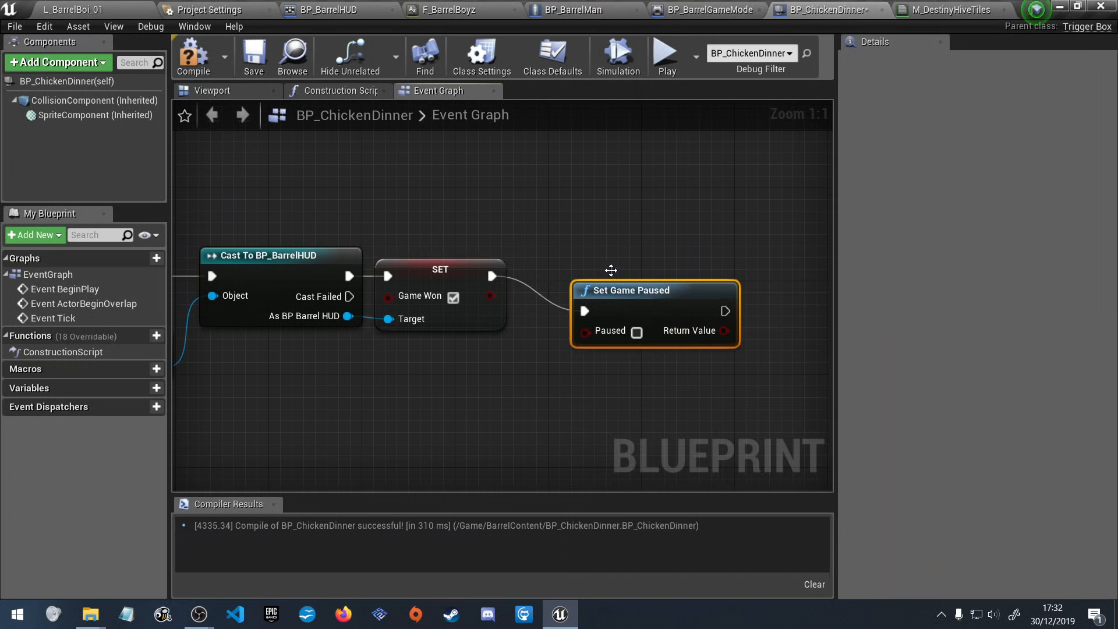
Place Set Game Paused beside the SET node, enable its Paused option, and compile and save BP_ChickenDinner.
drag(666, 302, 632, 281)
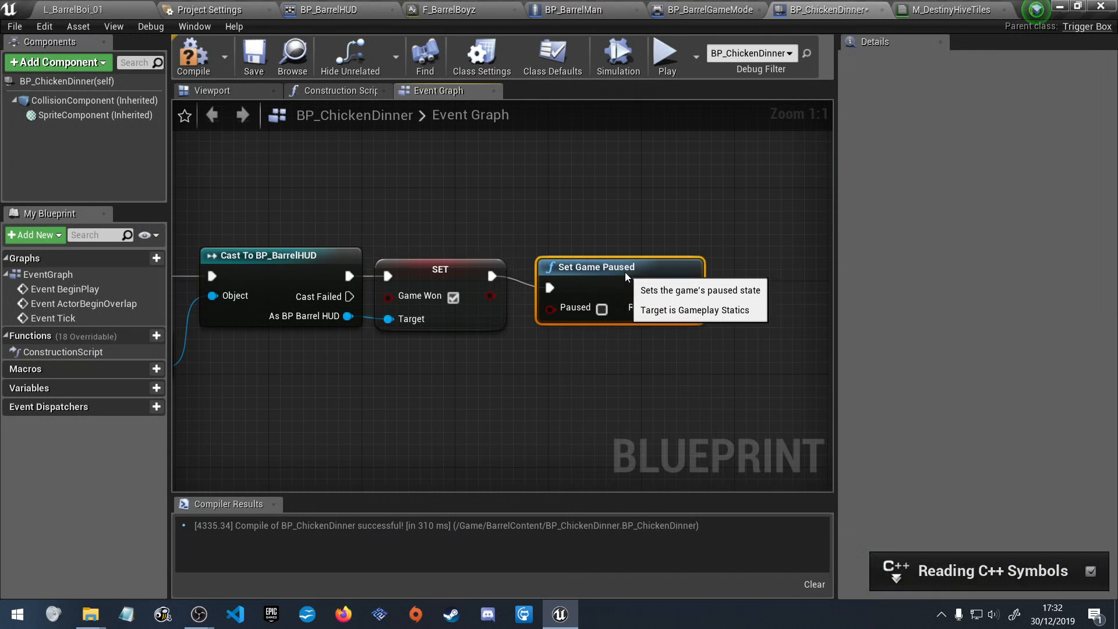
click(602, 308)
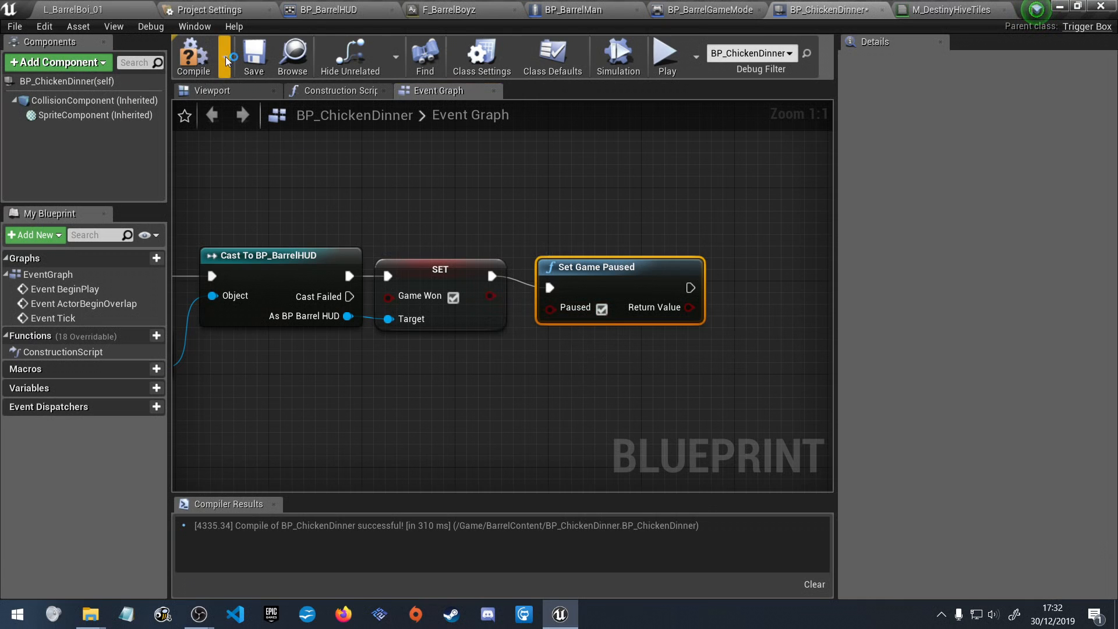
click(191, 58)
click(251, 57)
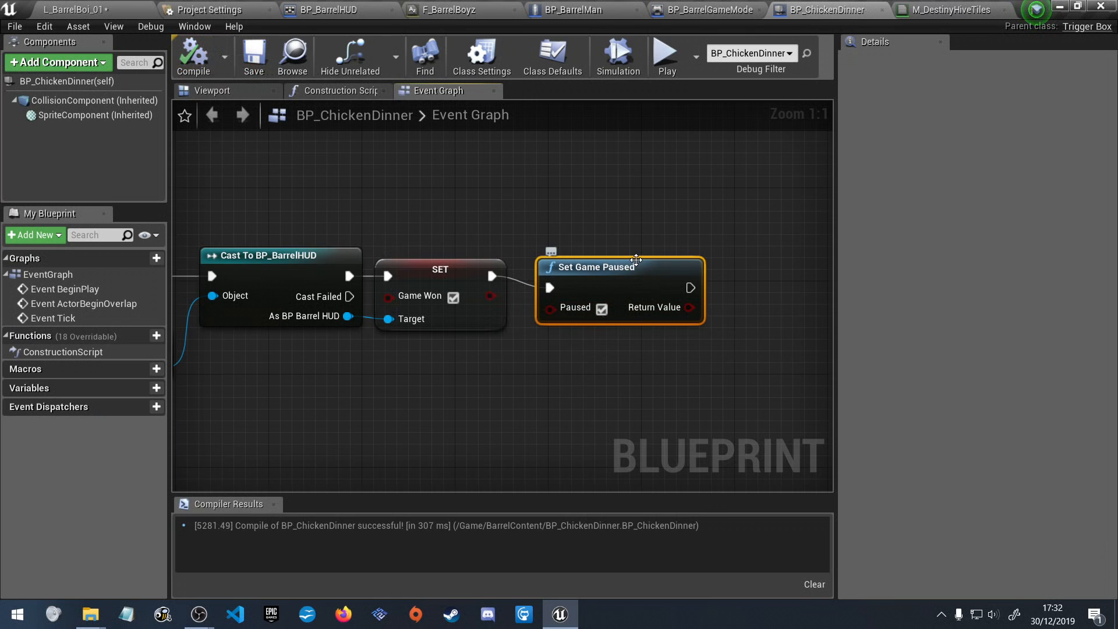
Return to L_BarrelBoi_01 and its BarrelContent folder, start a play-test, and enable Game Won on the running BP_BarrelHUD.
click(116, 9)
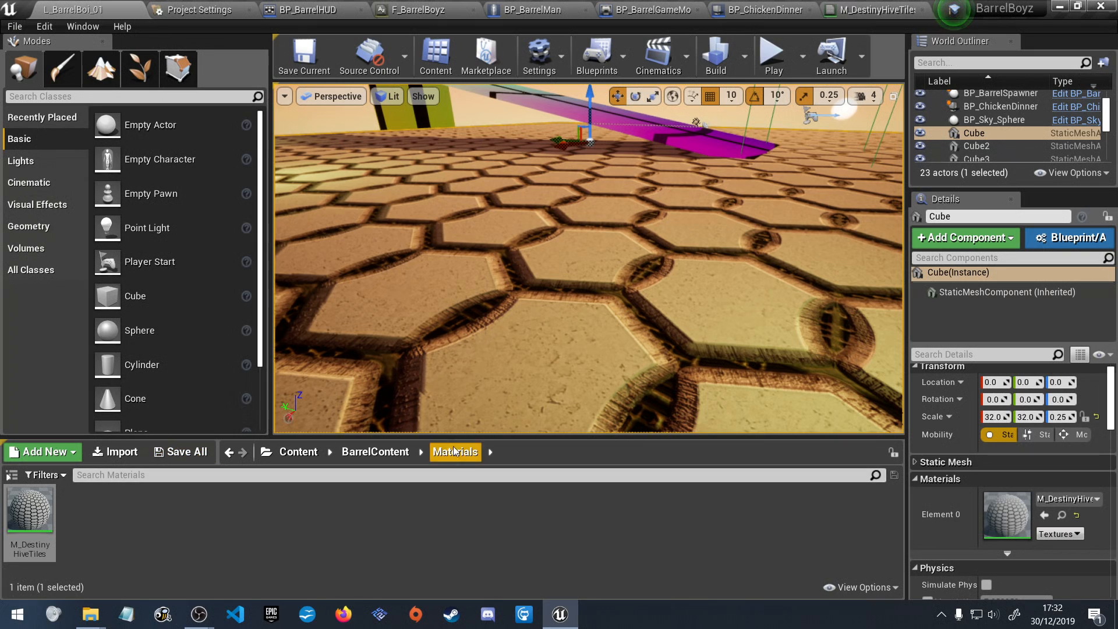
click(375, 452)
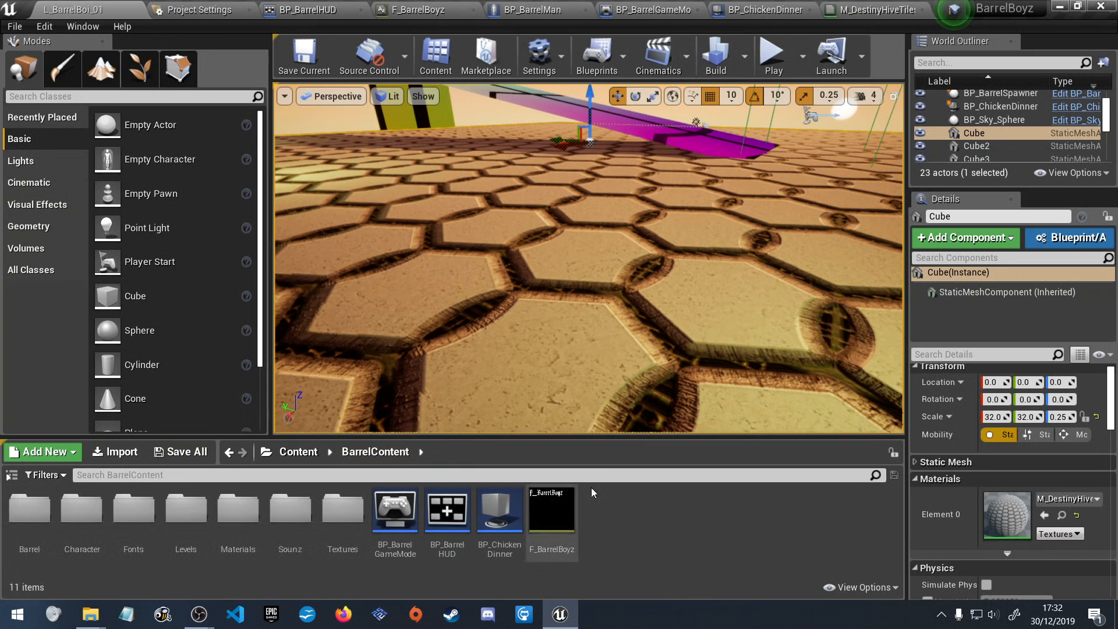
click(773, 57)
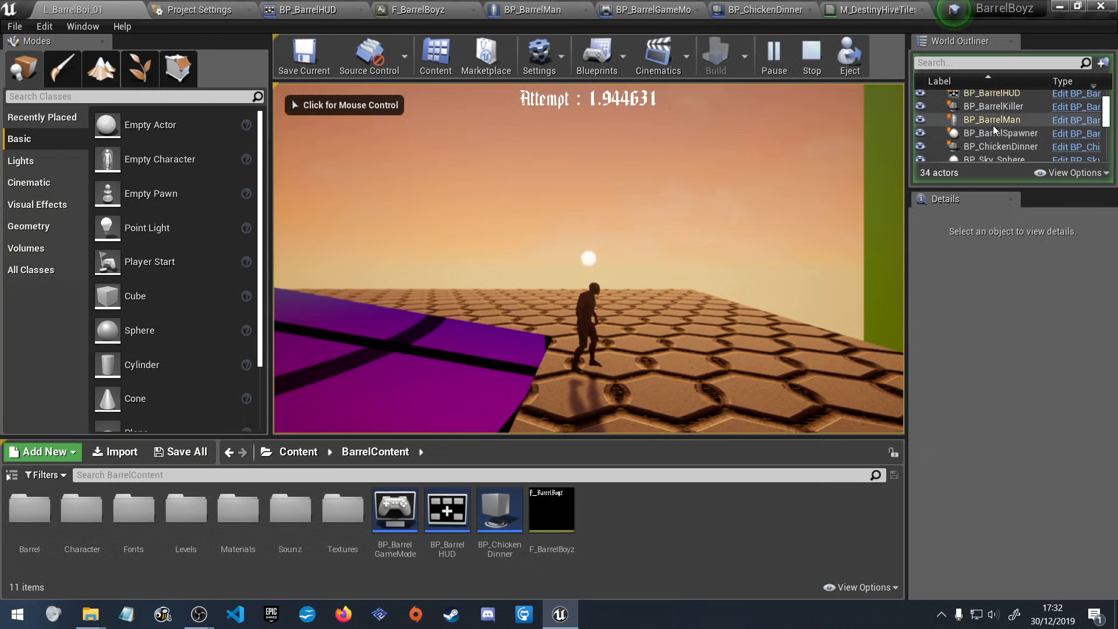
scroll(995, 121, down, 2)
scroll(988, 131, up, 1)
scroll(1001, 114, up, 3)
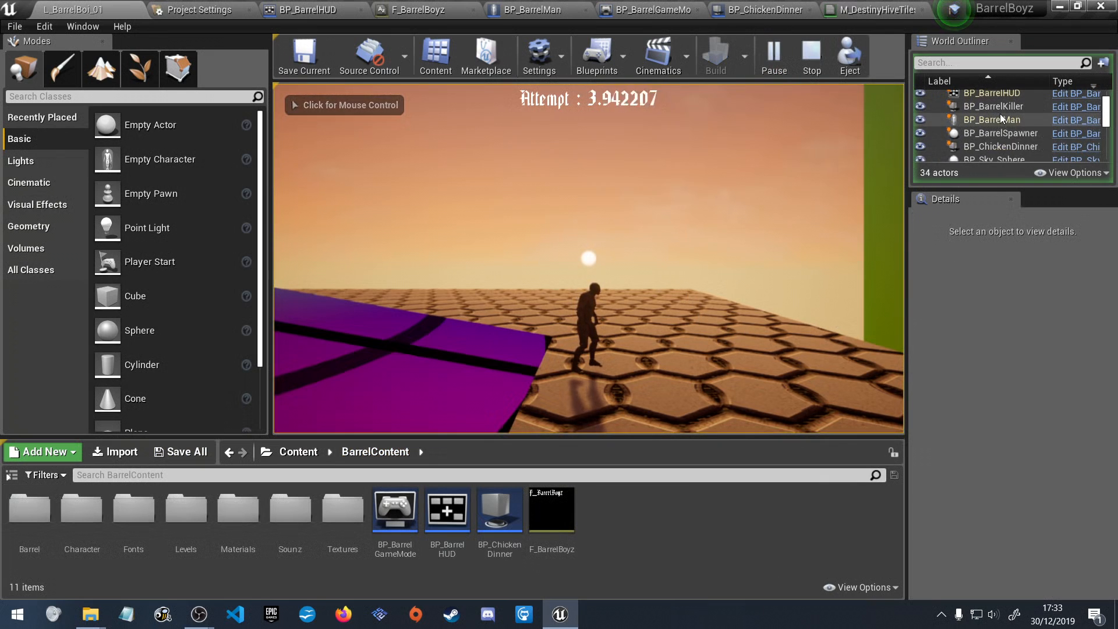
click(1000, 116)
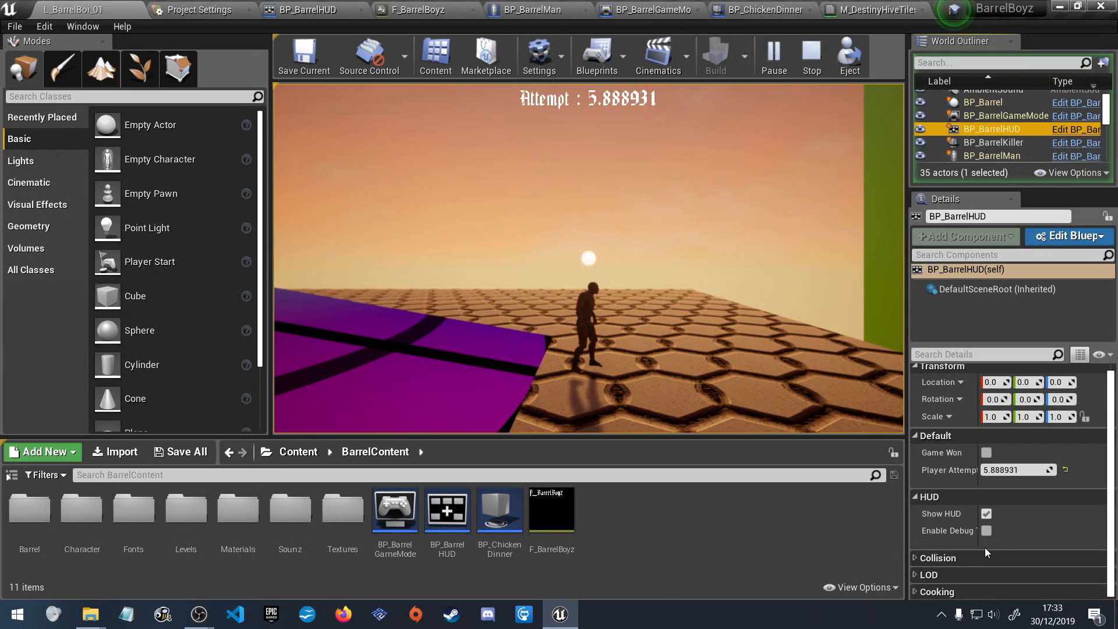
click(988, 451)
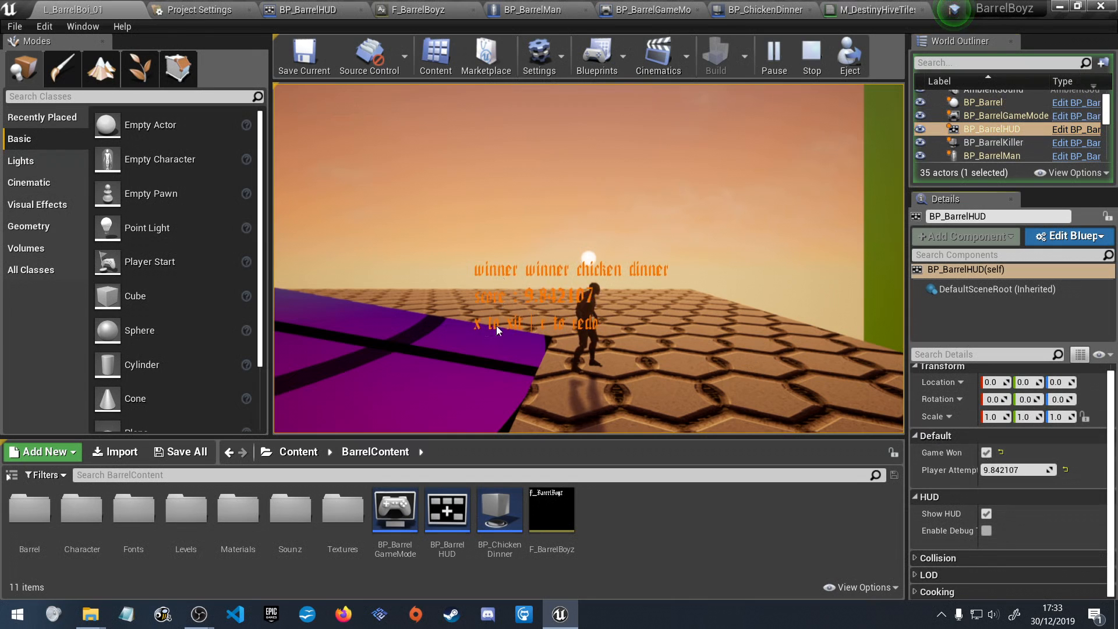
Run the character back and forth over the ramps with the win screen shown, and end the play-test.
click(707, 301)
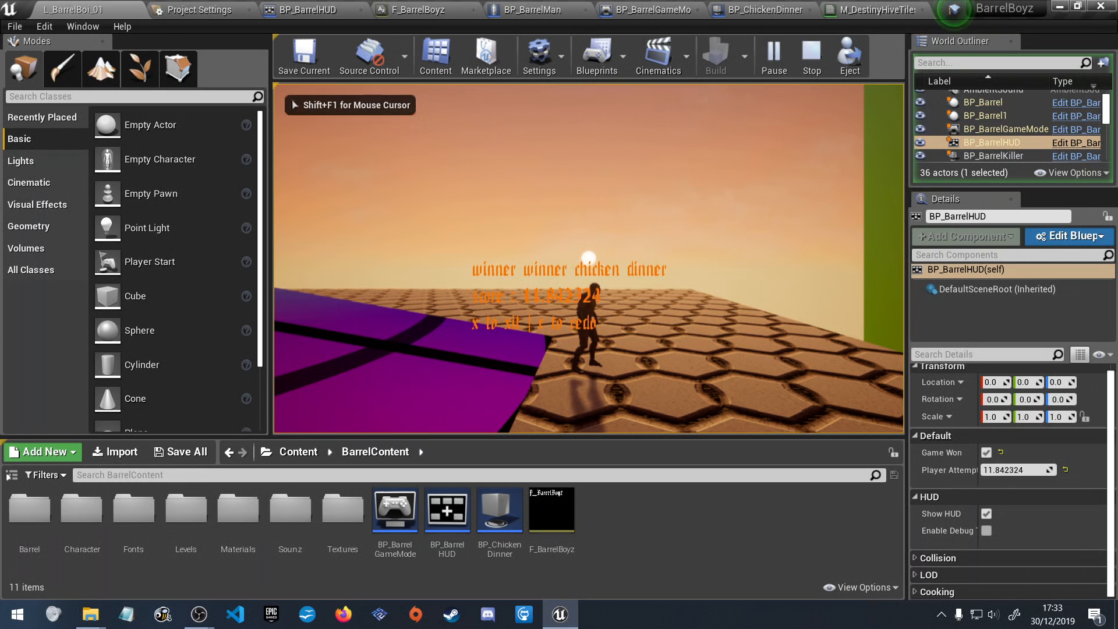
key(a)
key(a)
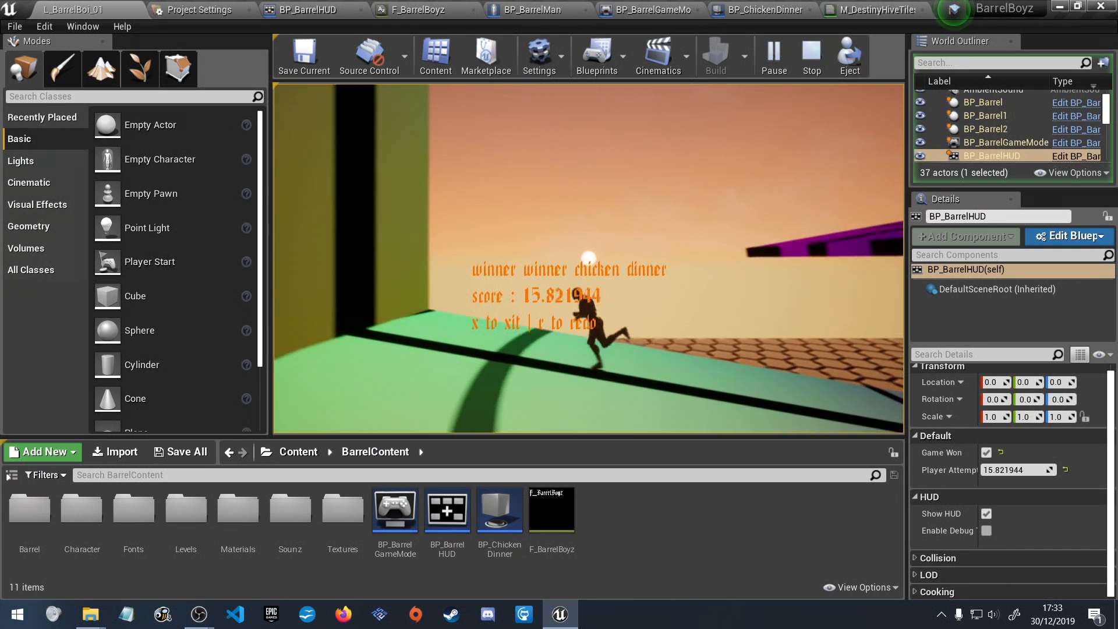
key(d)
key(d)
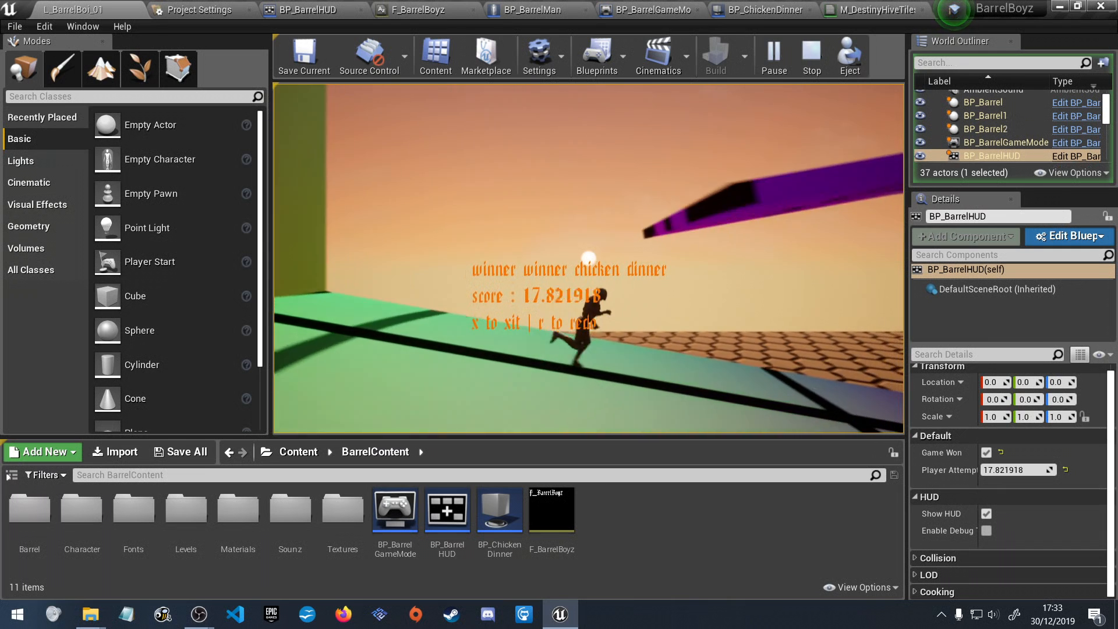
key(d)
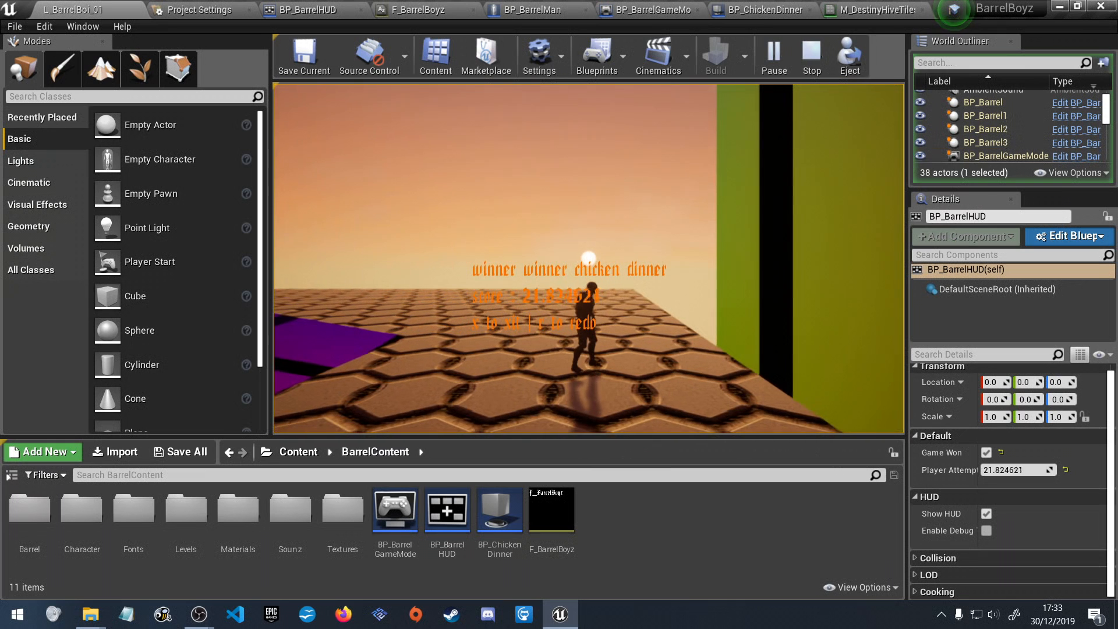
key(a)
key(a)
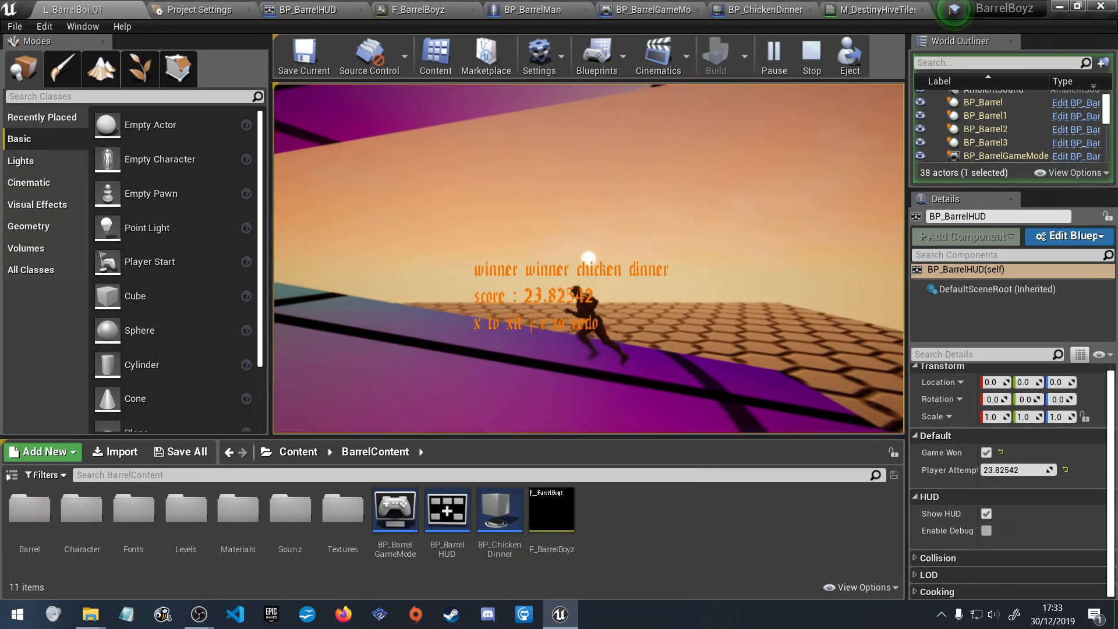
key(a)
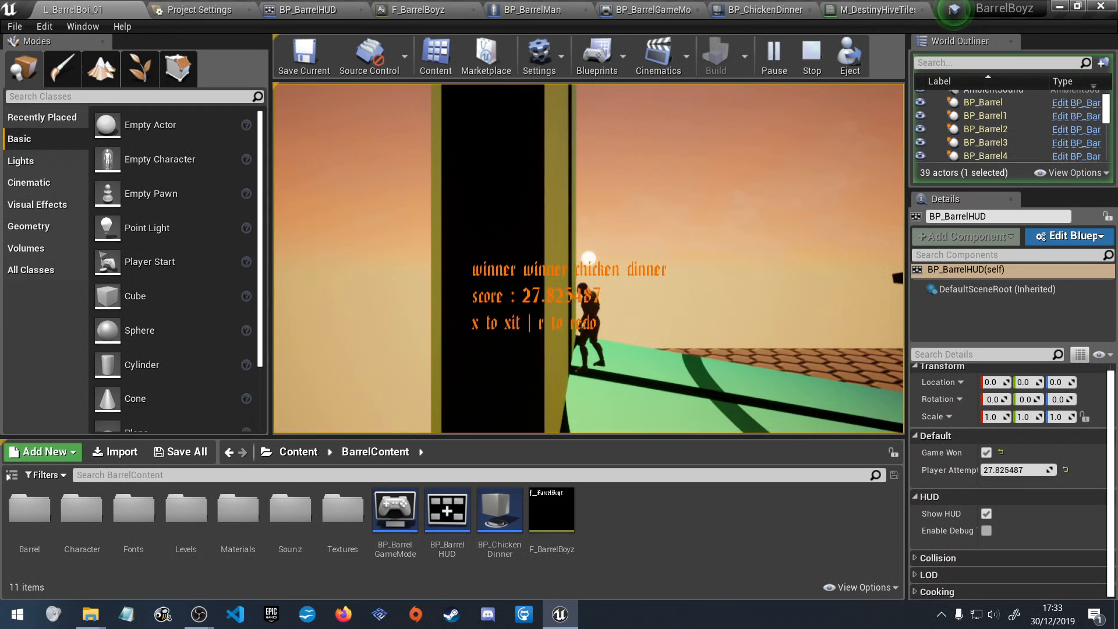
key(Escape)
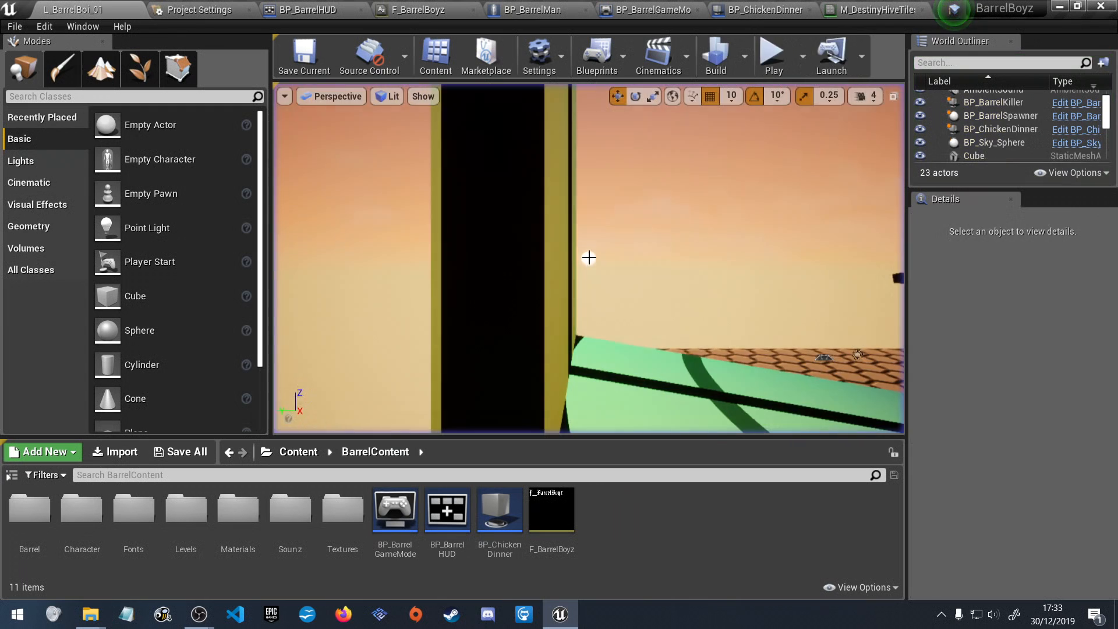
Save the L_BarrelBoi_01 level and build it.
right_drag(763, 365, 589, 349)
right_drag(743, 319, 646, 386)
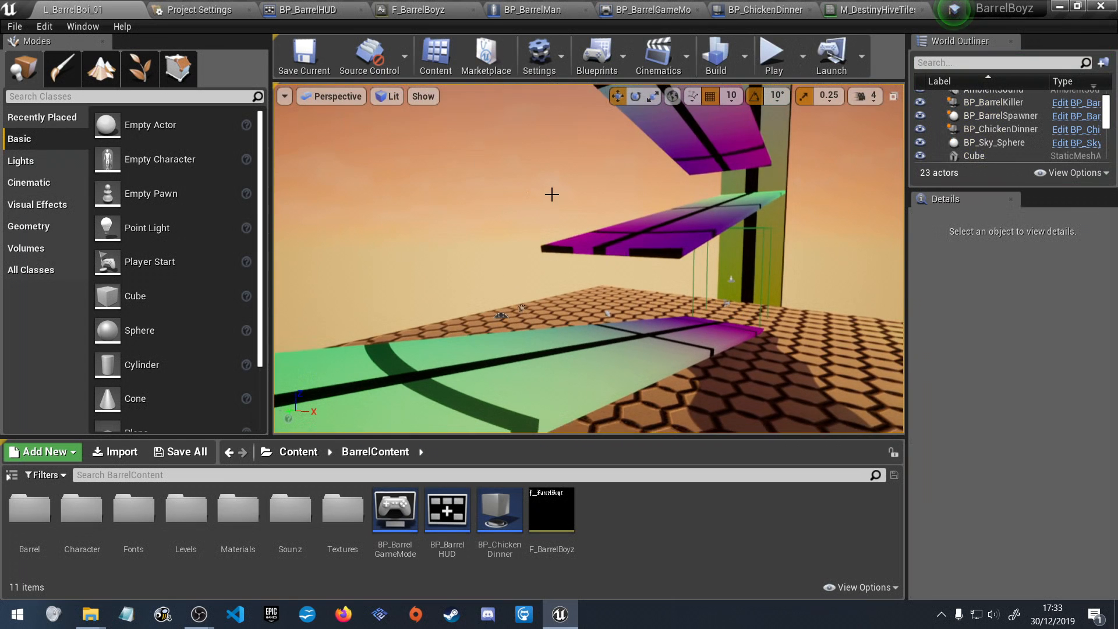
key(ctrl+s)
click(717, 55)
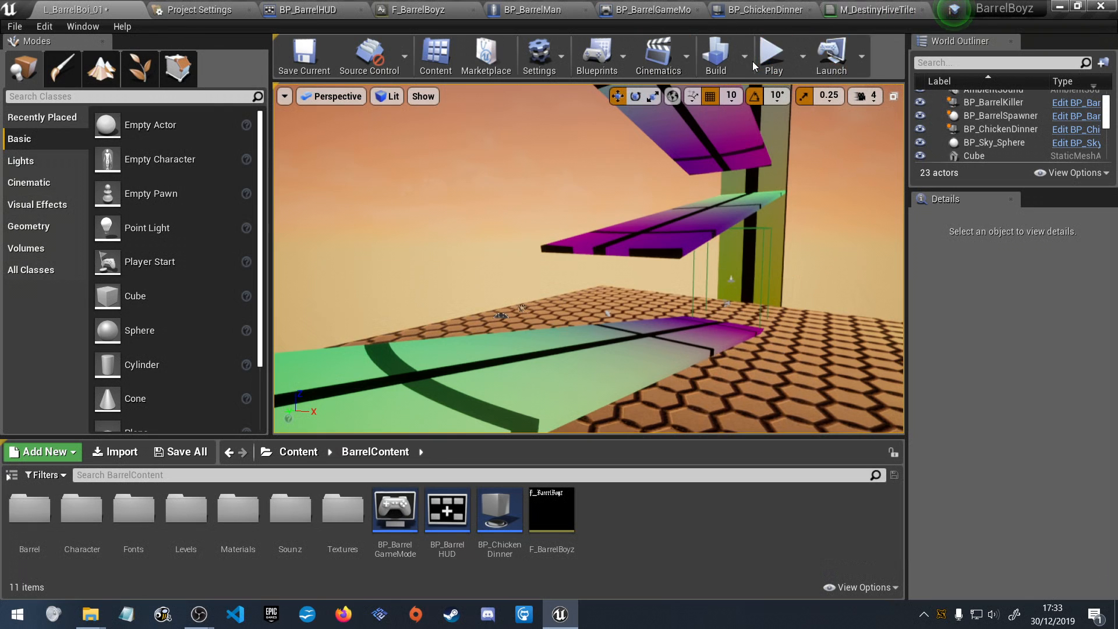
Start a play-test of the level and run the character up the zigzag ramps, jumping from each ramp to the next.
click(768, 66)
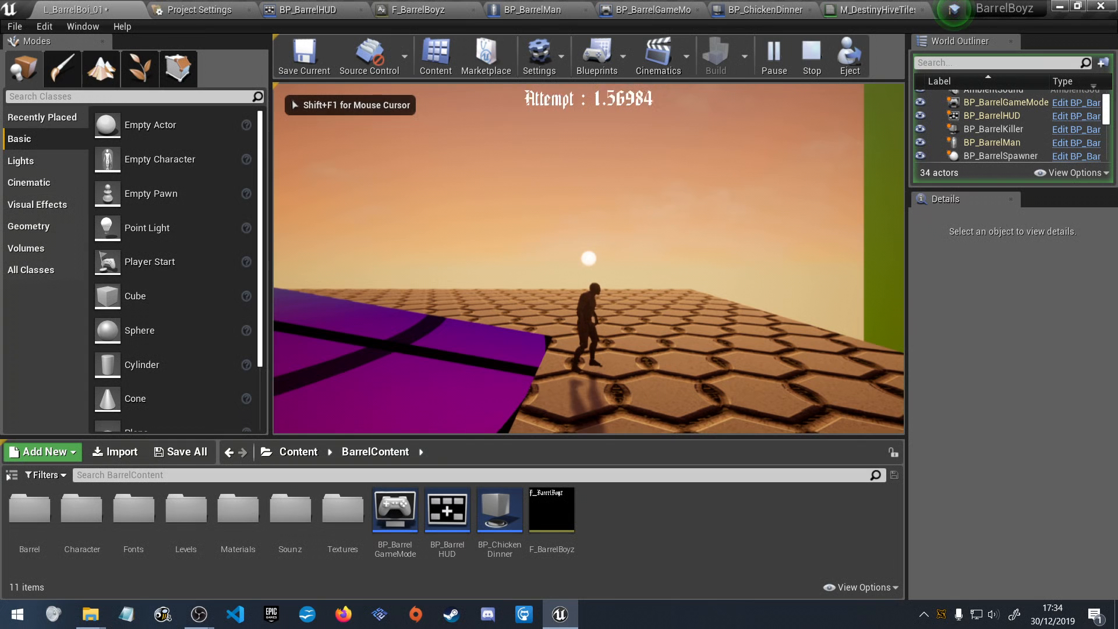
key(a)
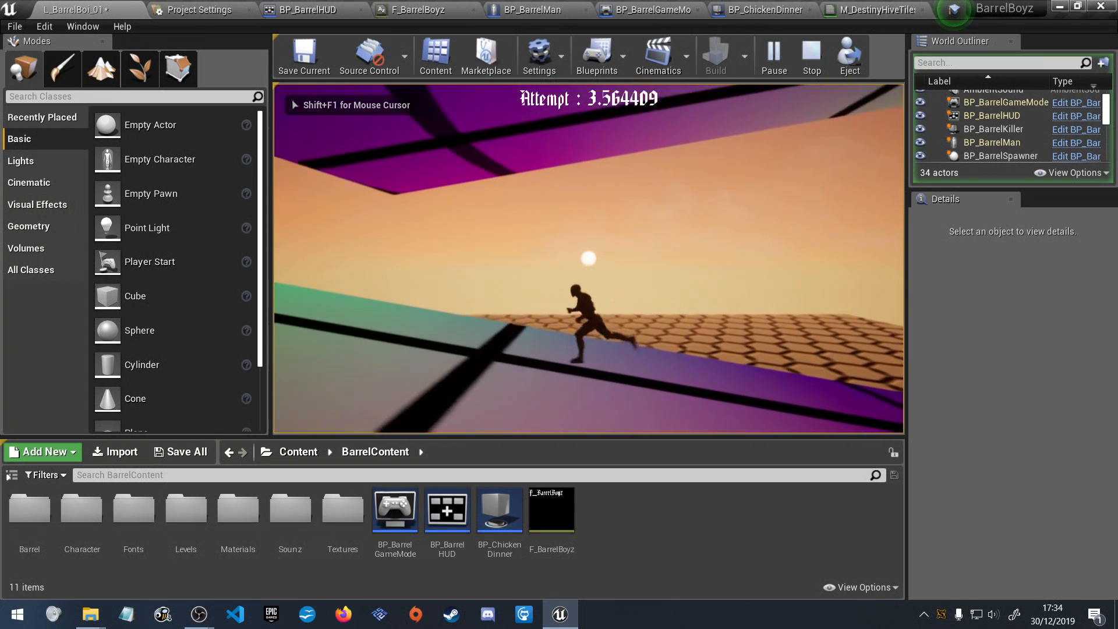
key(d)
key(space)
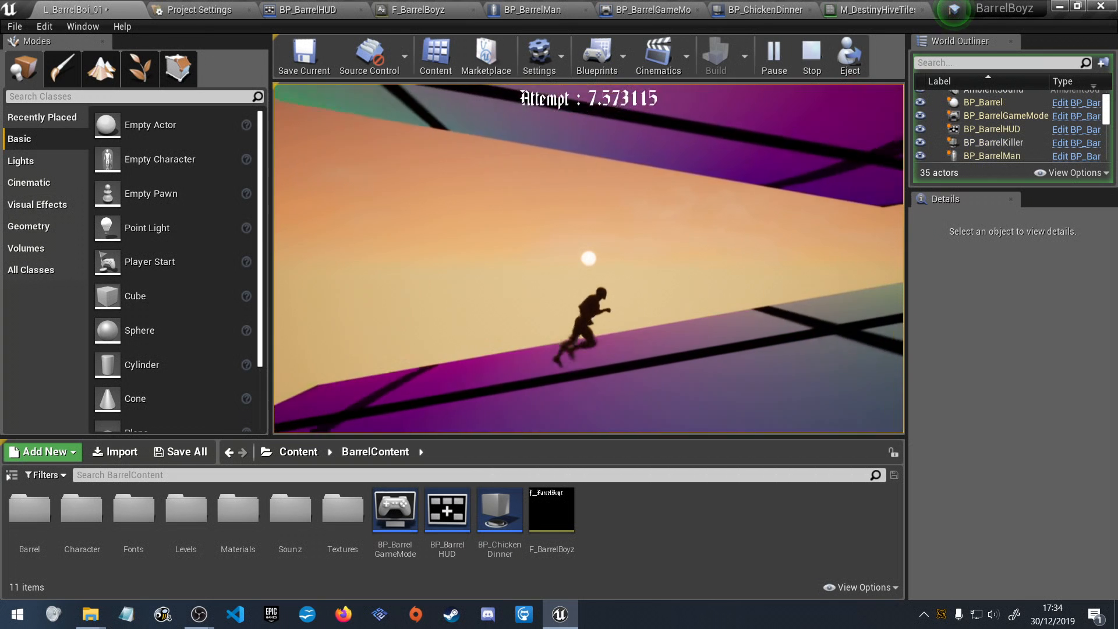
key(a)
key(space)
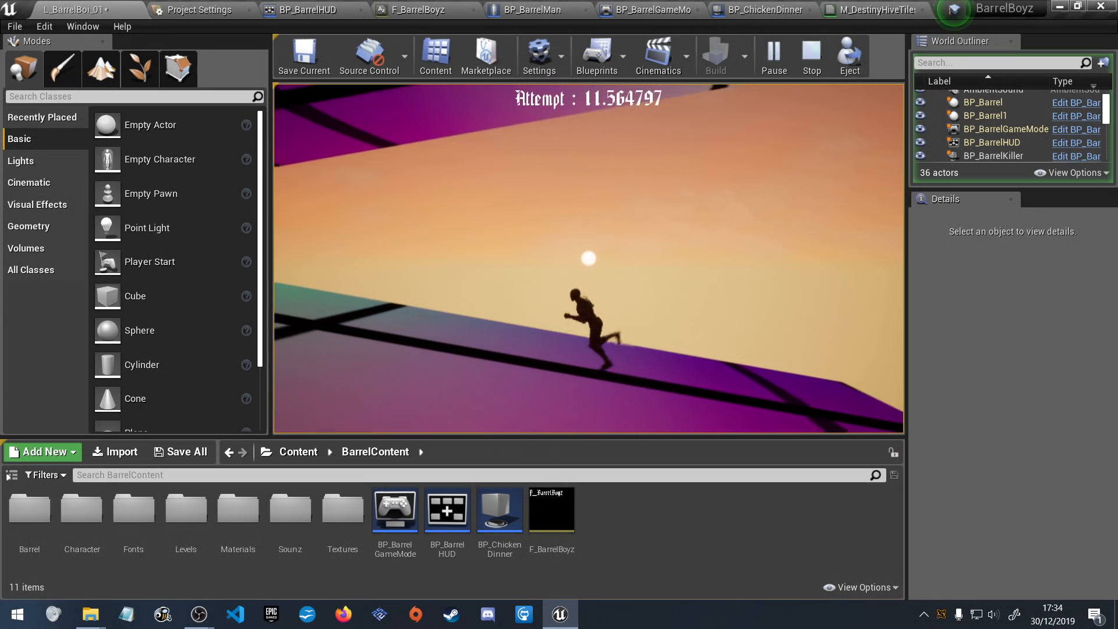
key(d)
key(space)
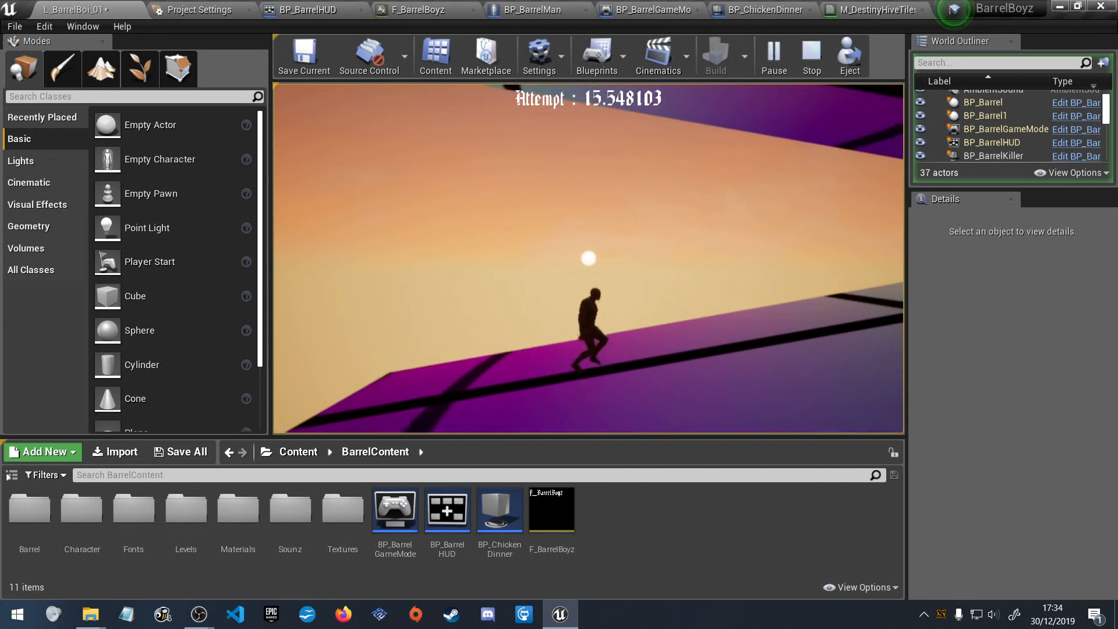
key(a)
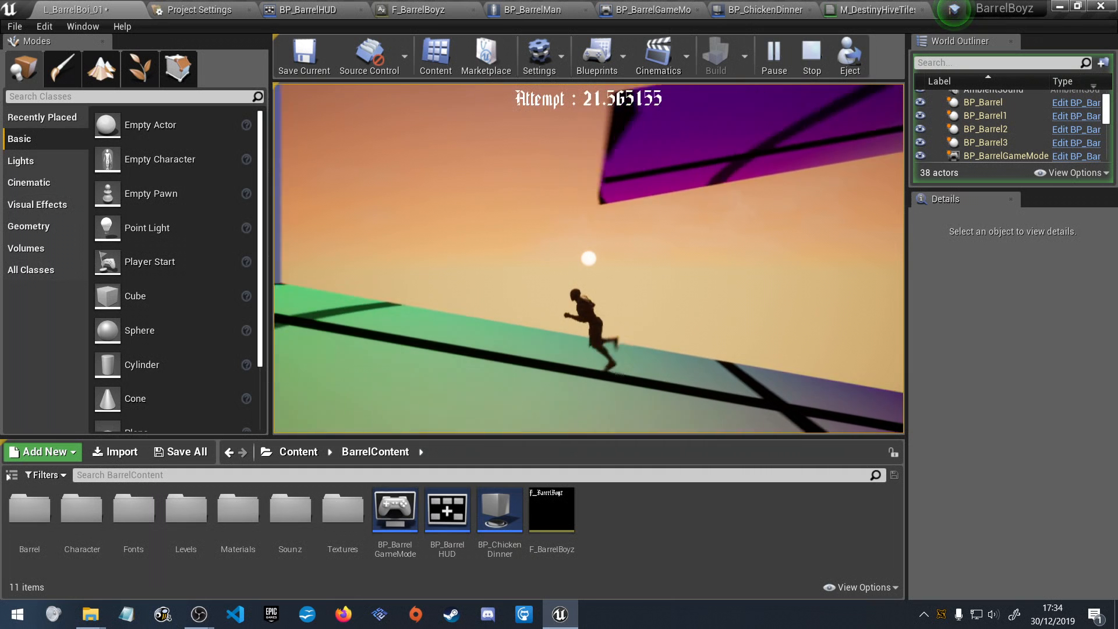
key(space)
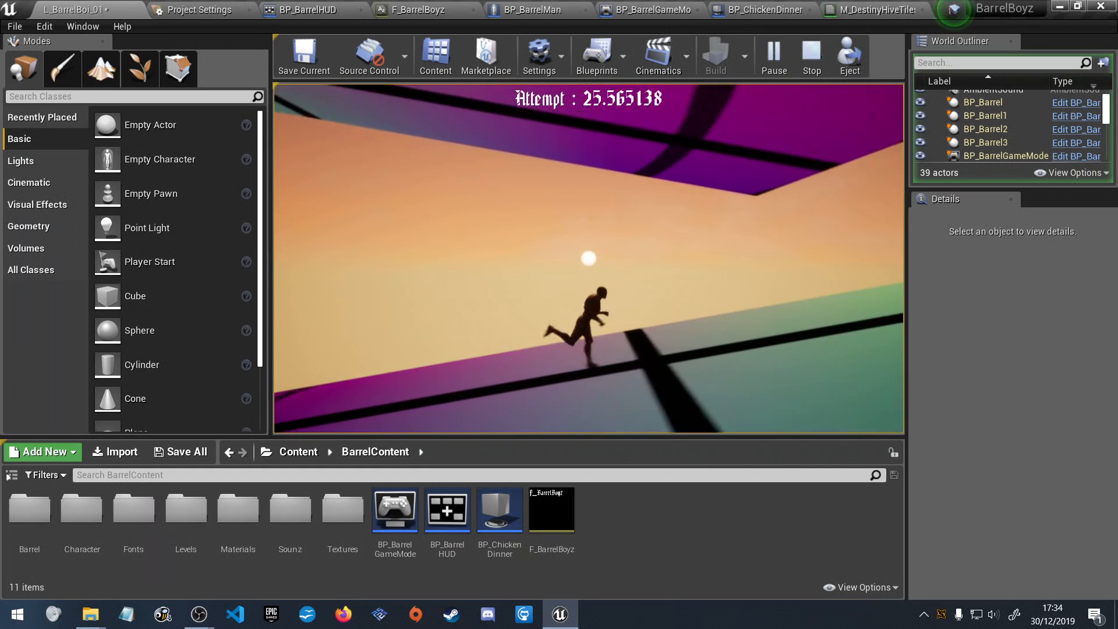
key(space)
key(a)
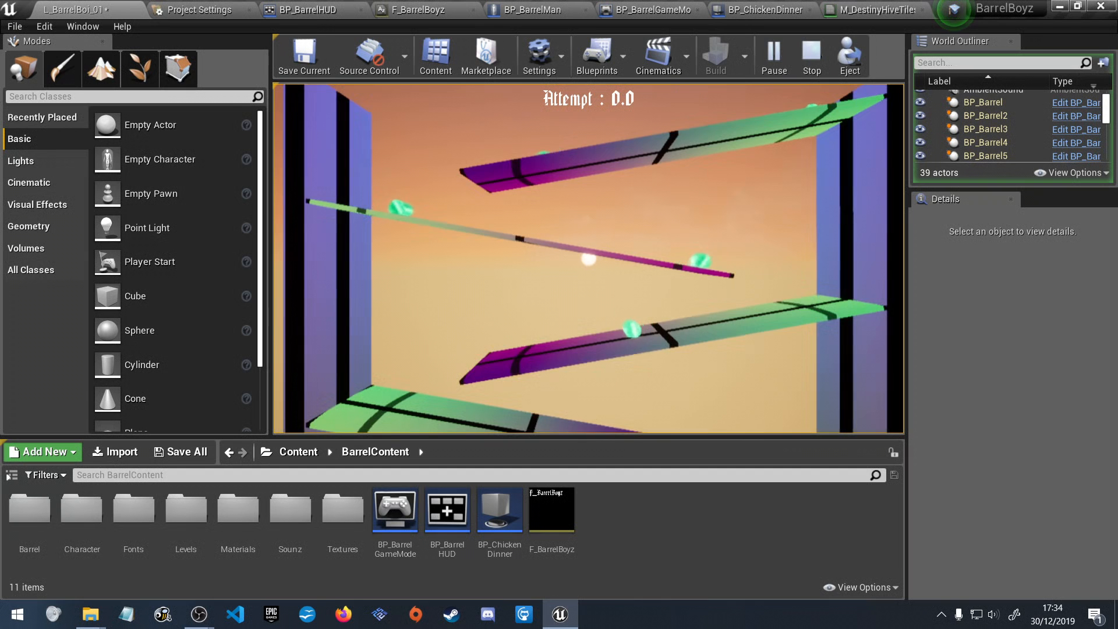
Make a second climb from the hexagon-tiled floor, switching direction at each ramp and jumping clear of the rolling barrels.
key(a)
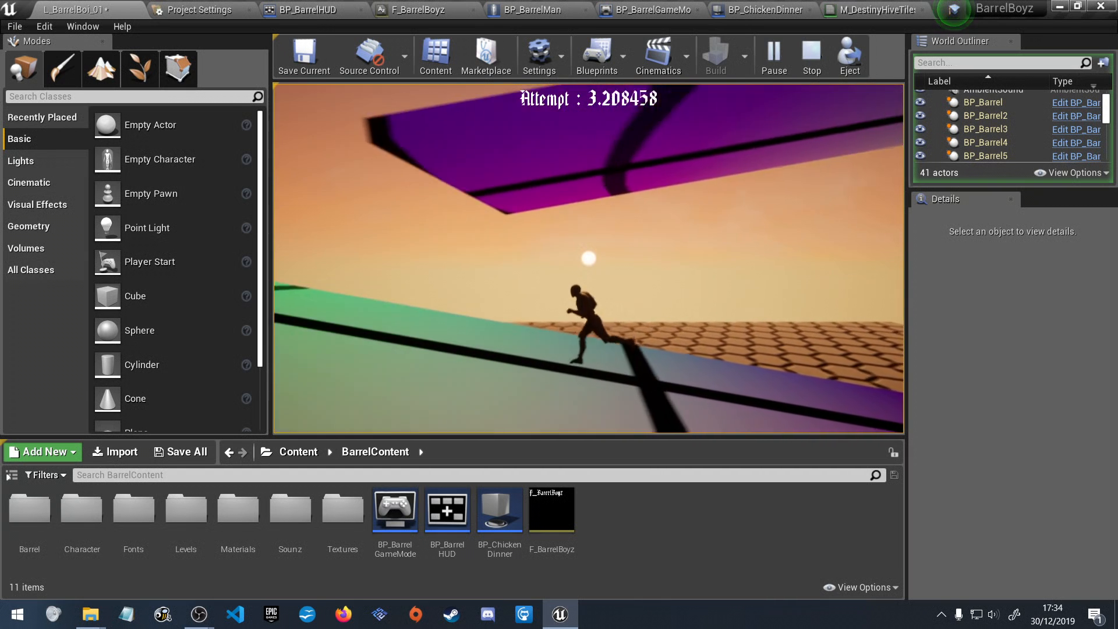
key(d)
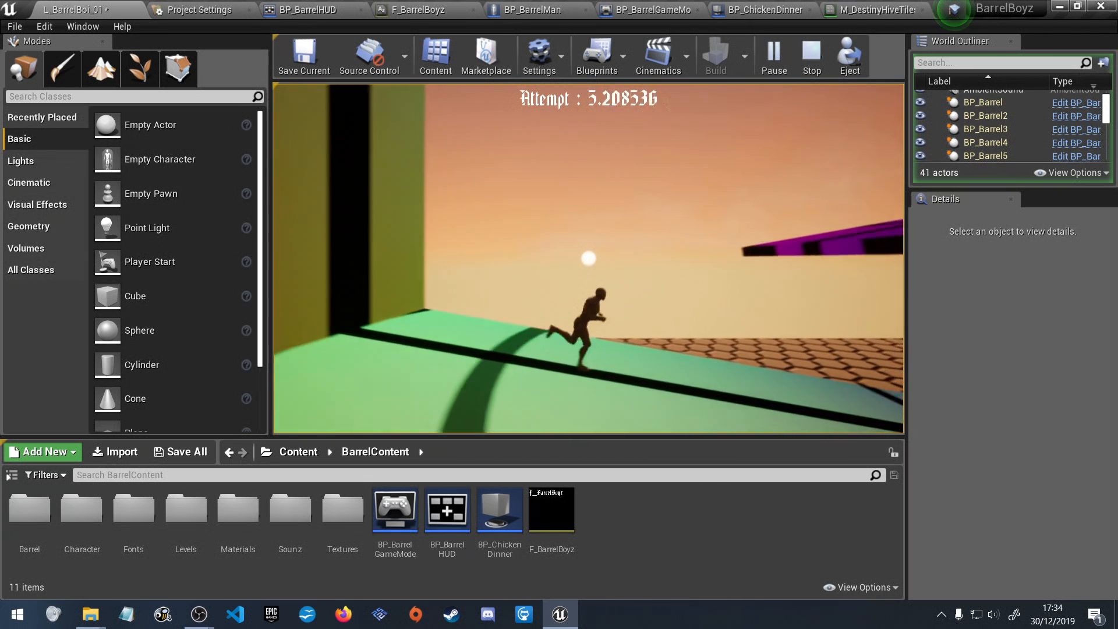
key(space)
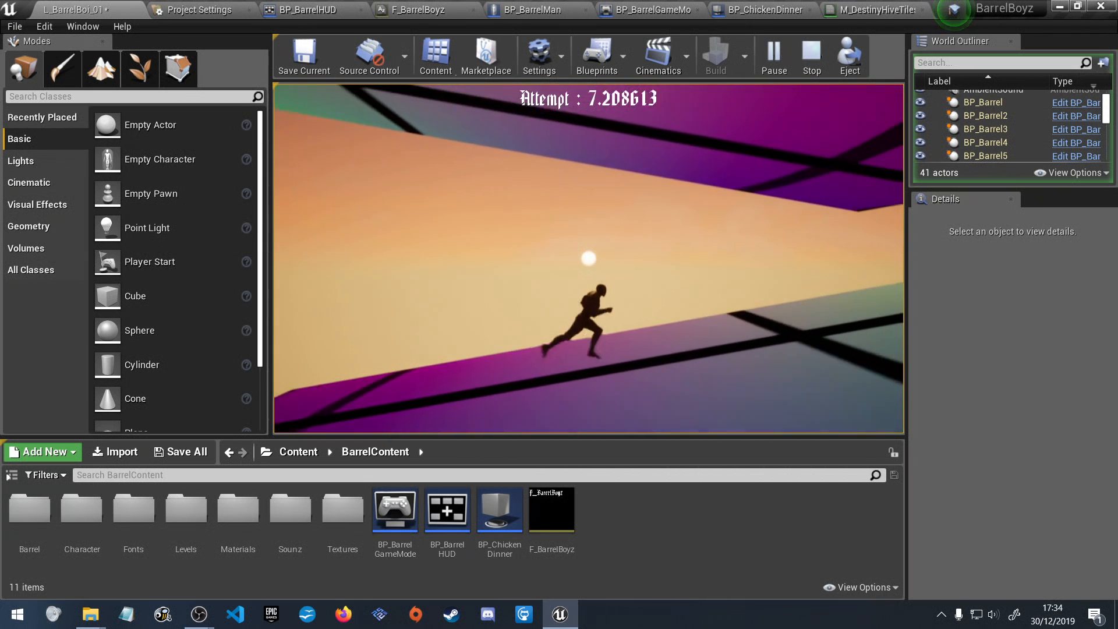
key(a)
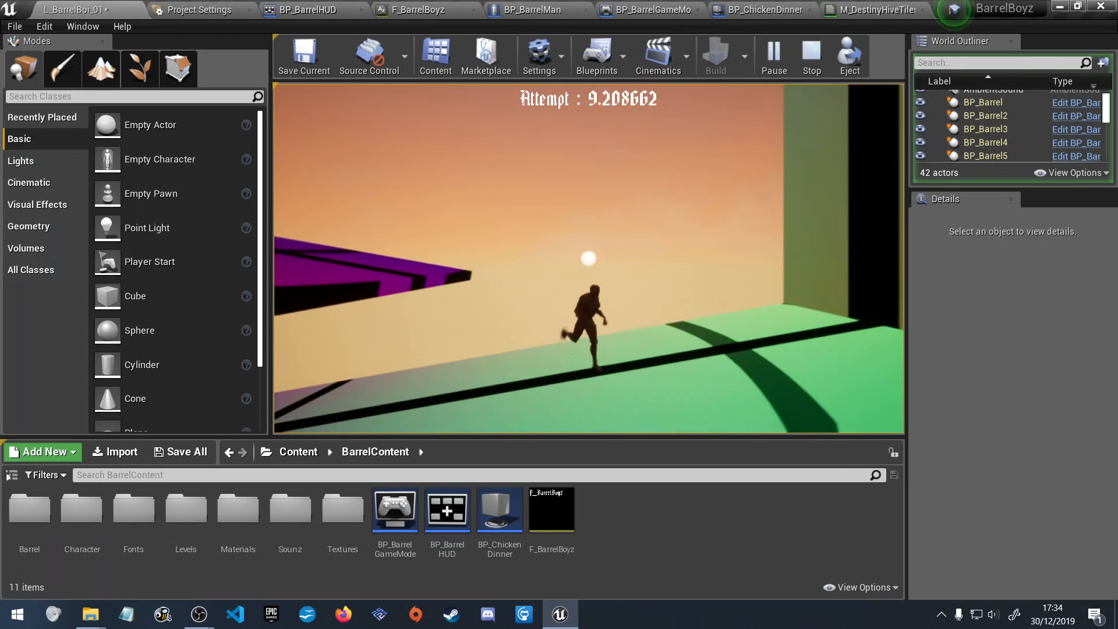
key(space)
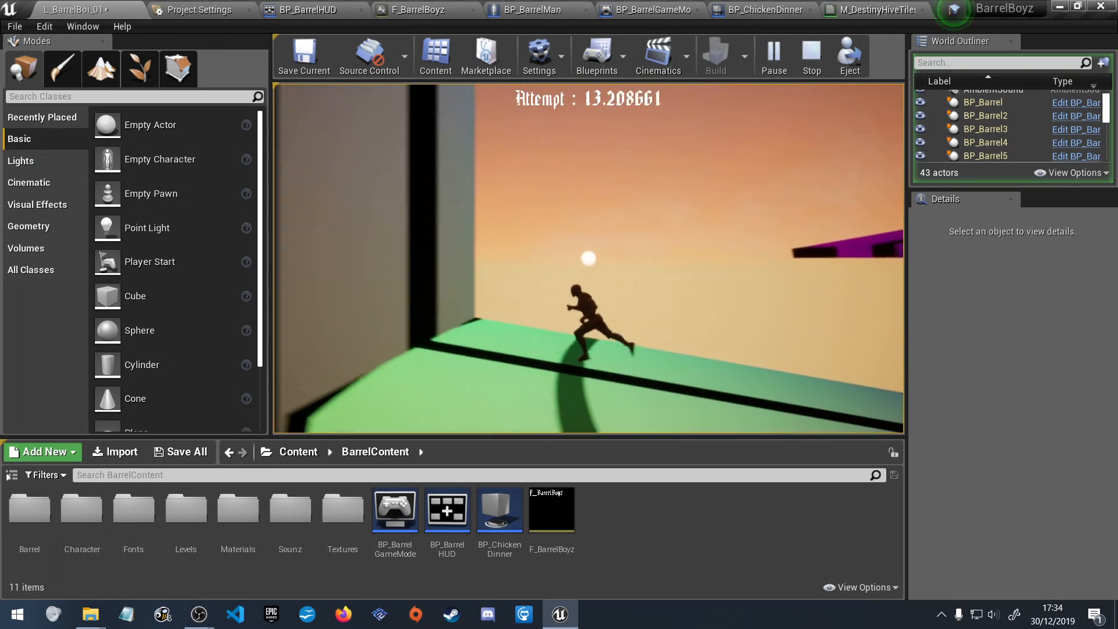
key(space)
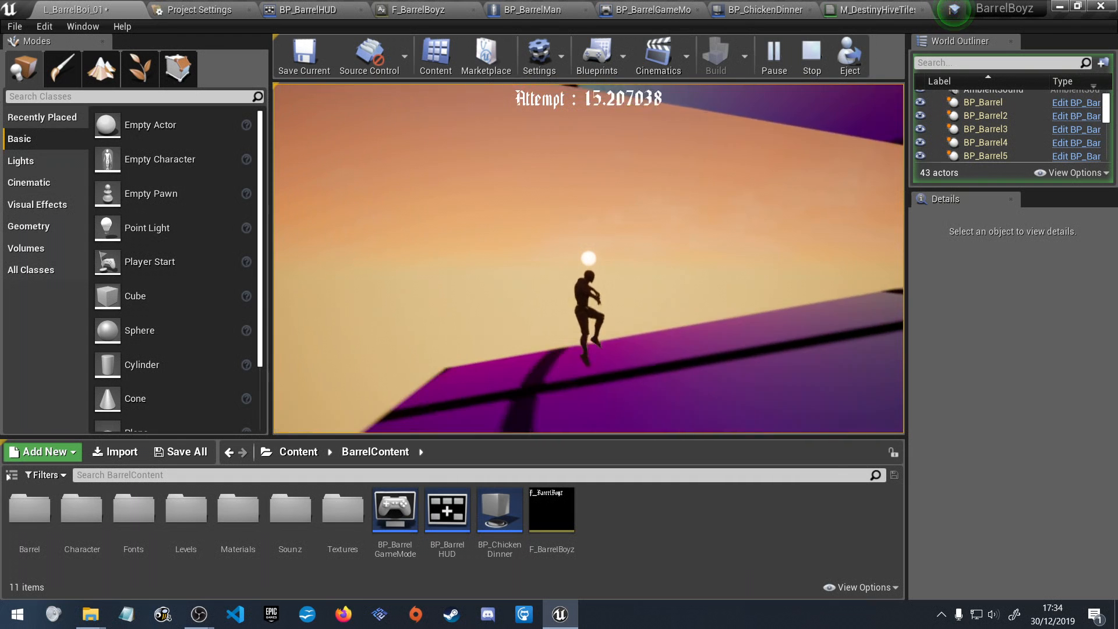
key(space)
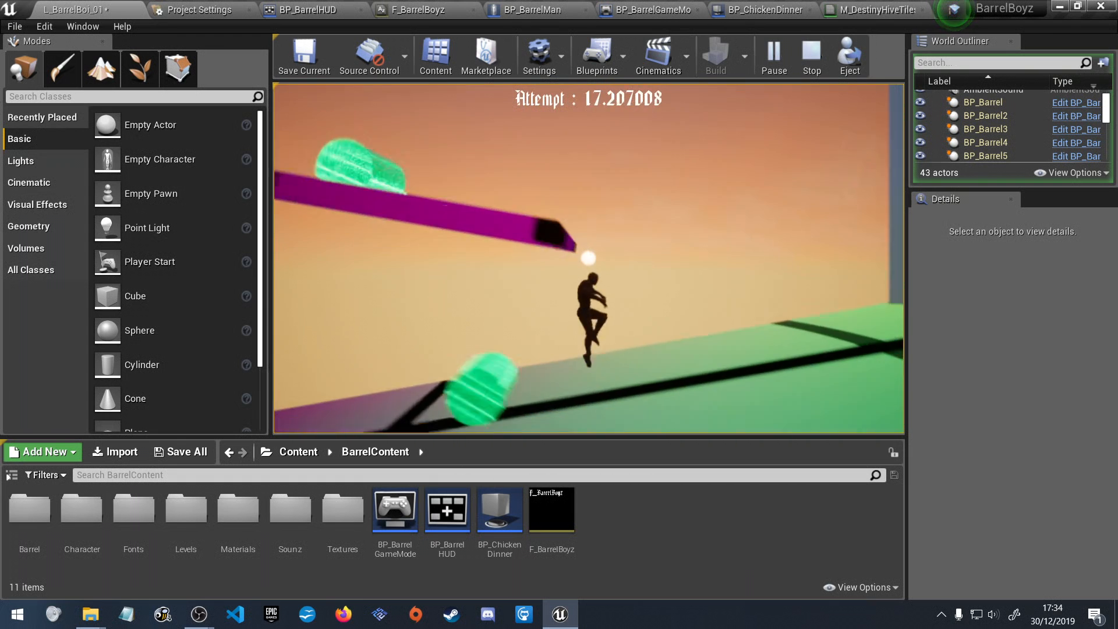
key(space)
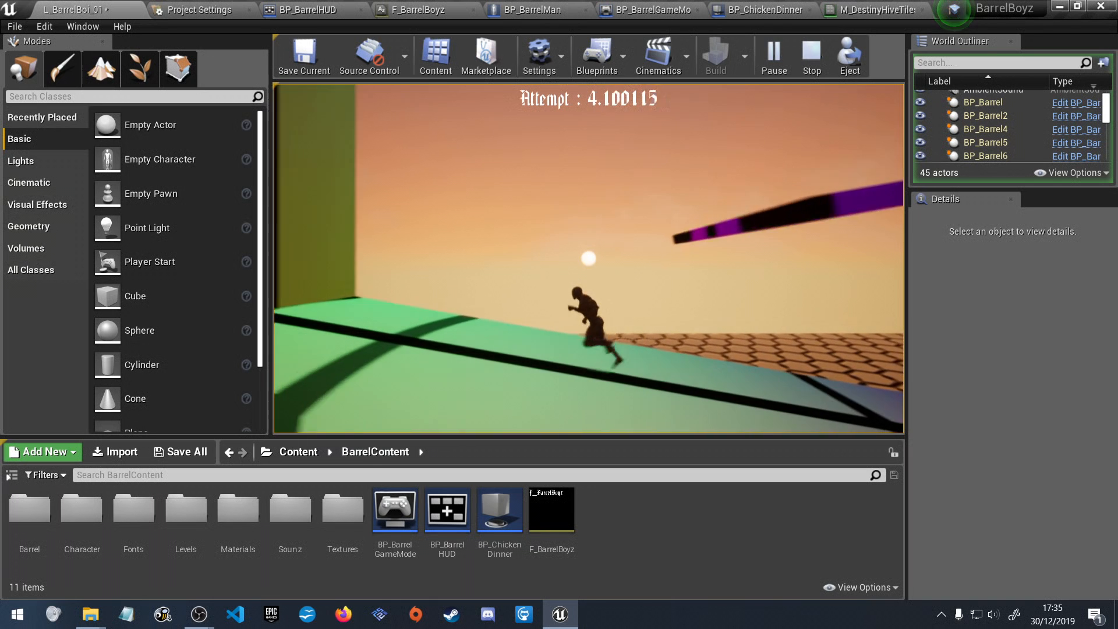
Play a third attempt up the ramps, waiting for oncoming green barrels and jumping over them towards the upper levels.
key(d)
key(space)
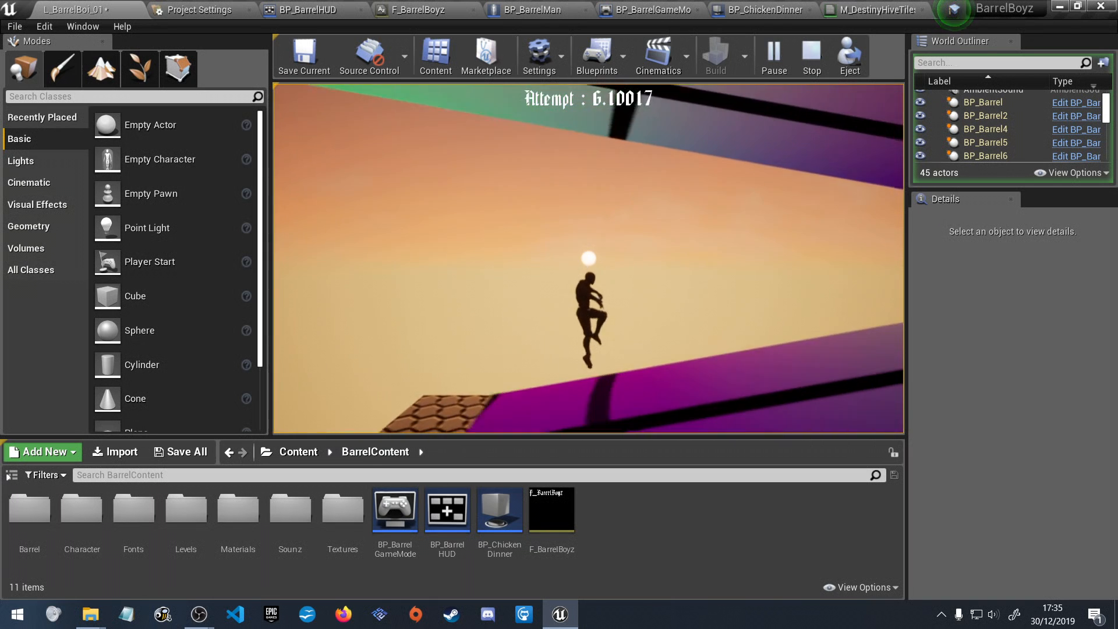
key(d)
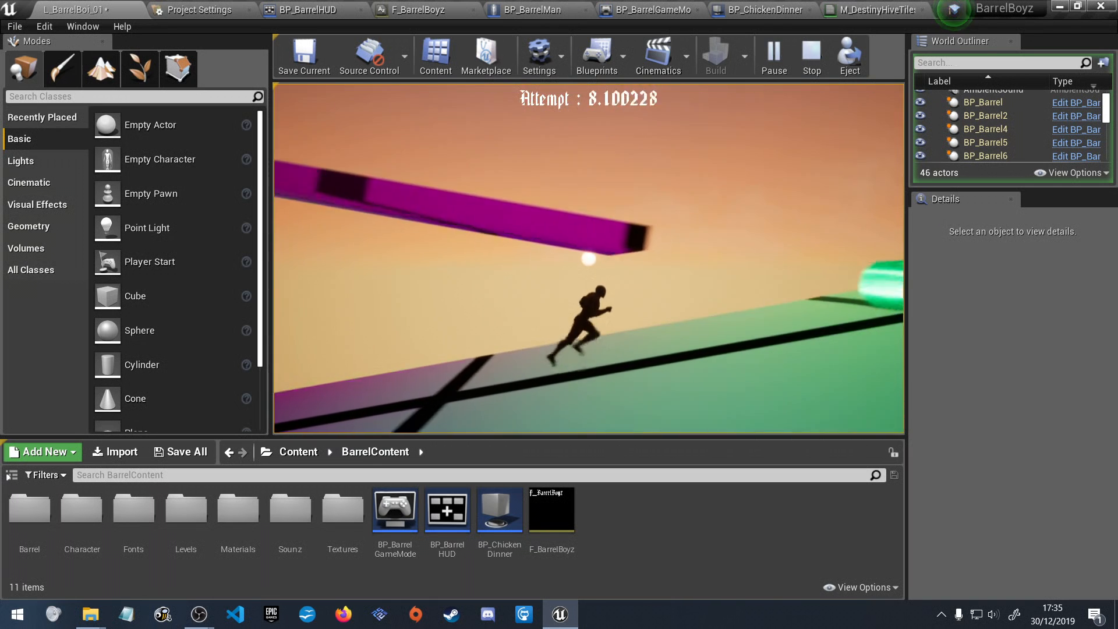
key(space)
key(a)
key(space)
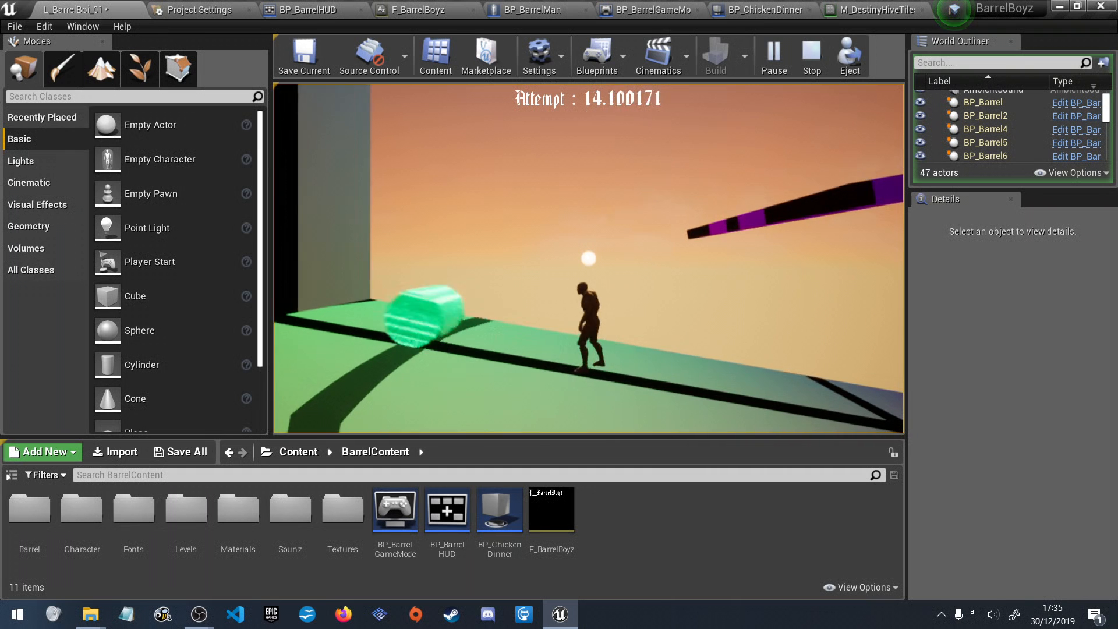
key(space)
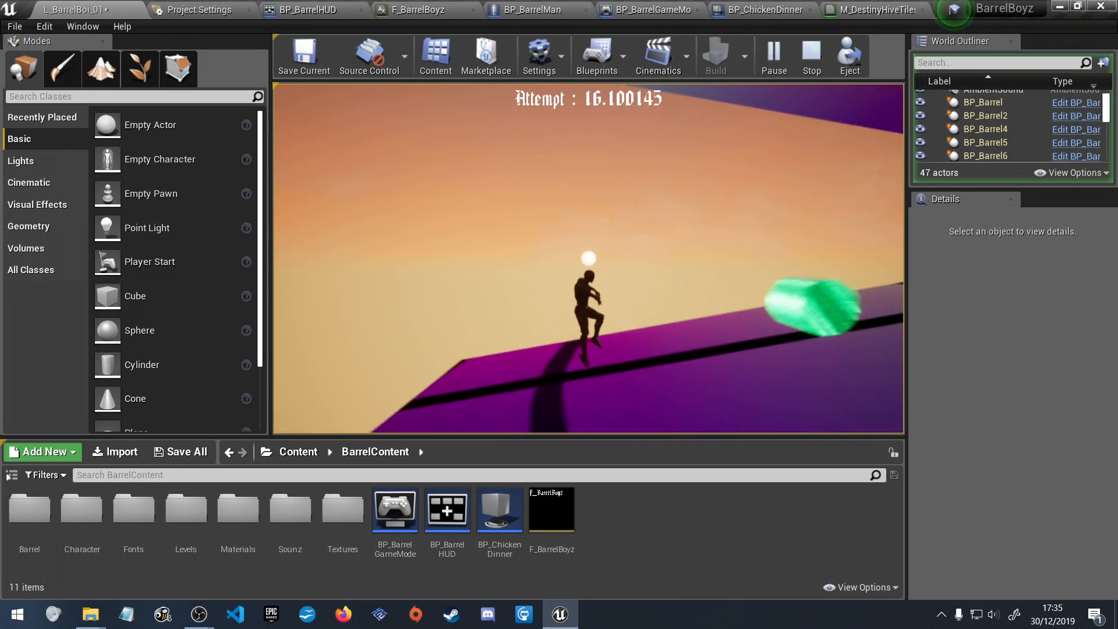
key(d)
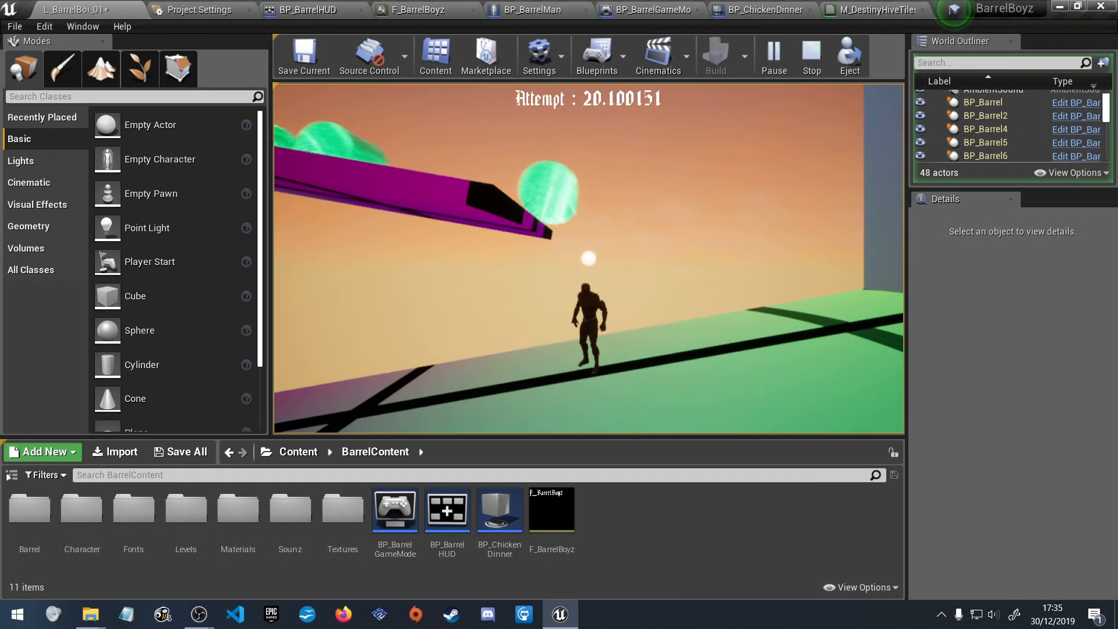
key(space)
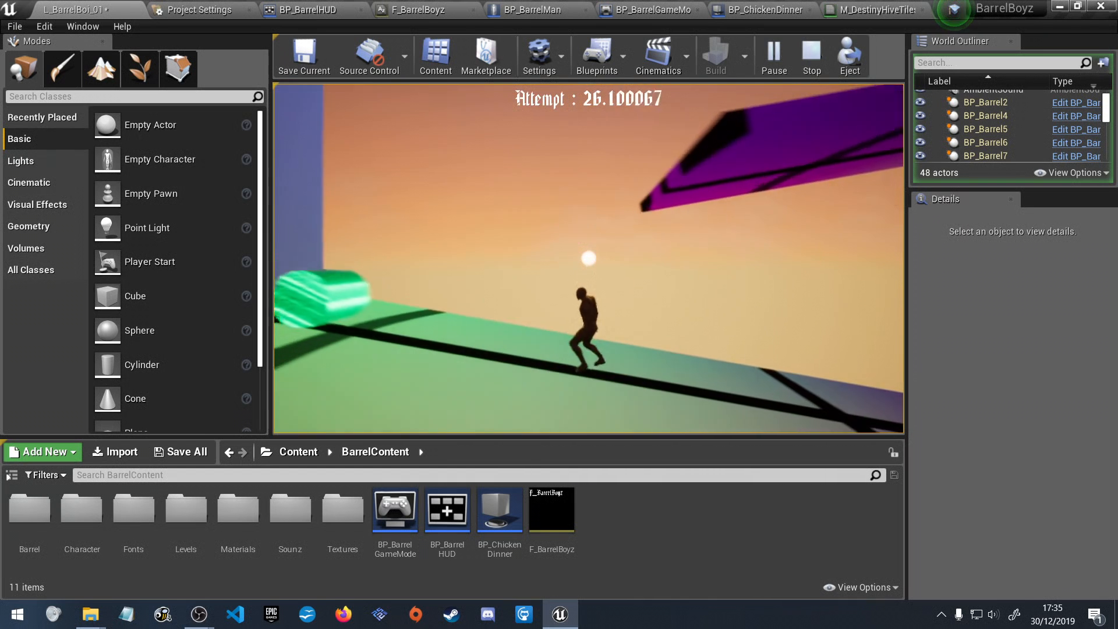
key(space)
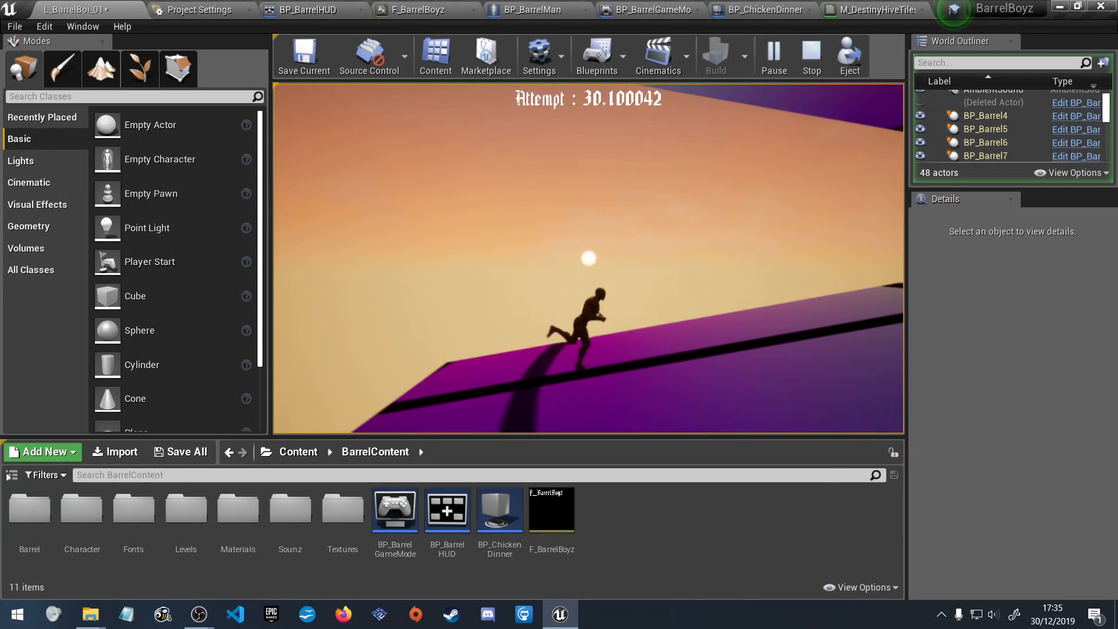
key(space)
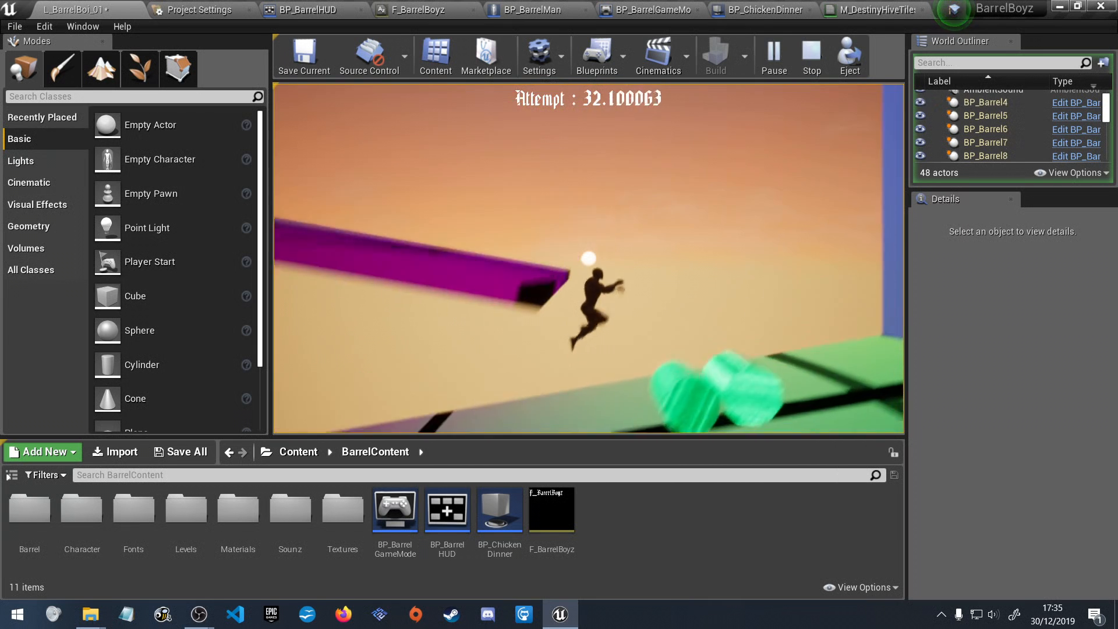
key(space)
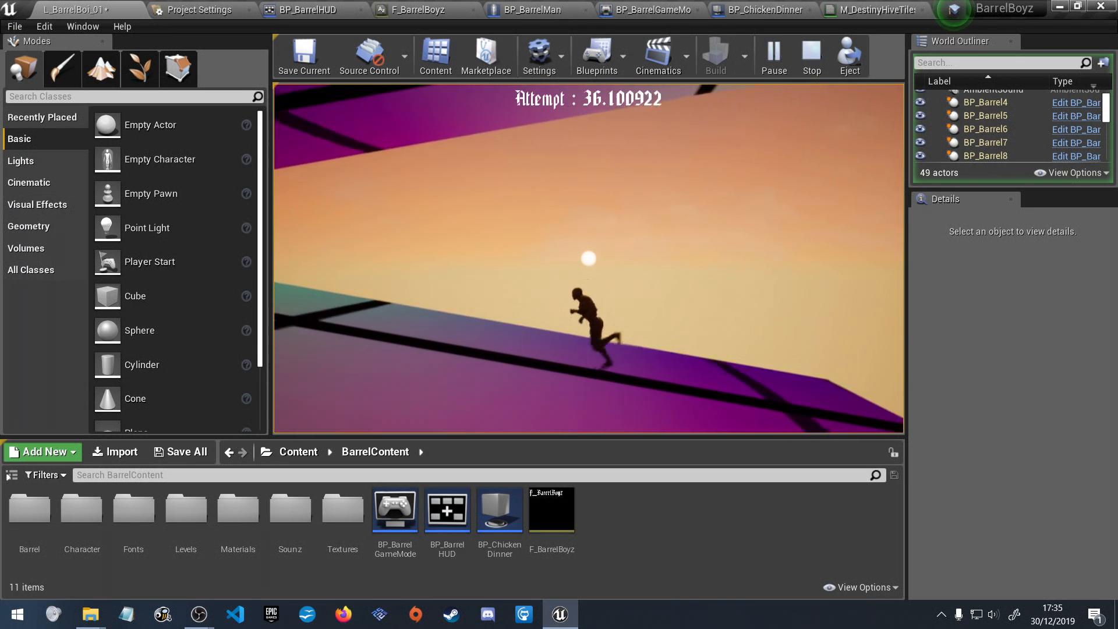
key(space)
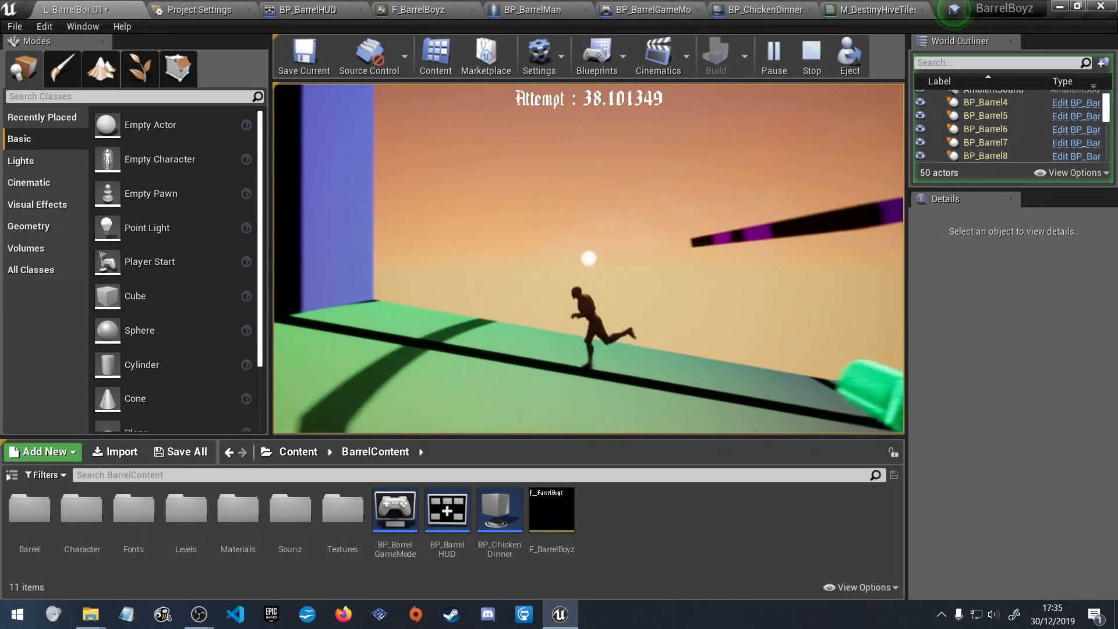
key(space)
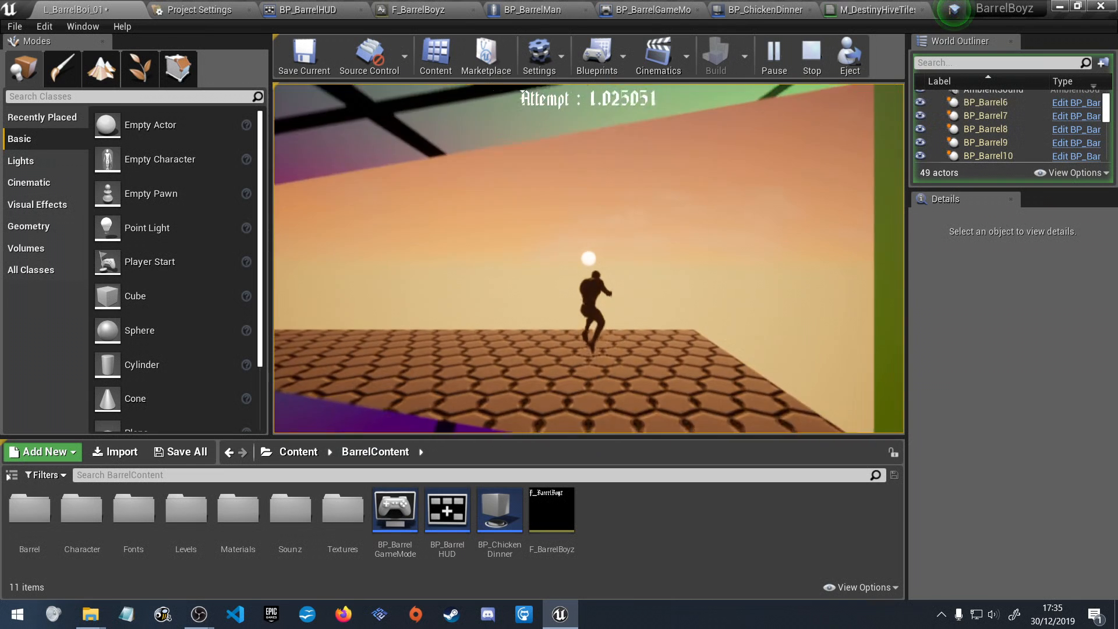
Try the climb a fourth time, jumping over the cluster of barrels on the lowest ramp and turning back at its upper end.
key(a)
key(space)
key(a)
key(space)
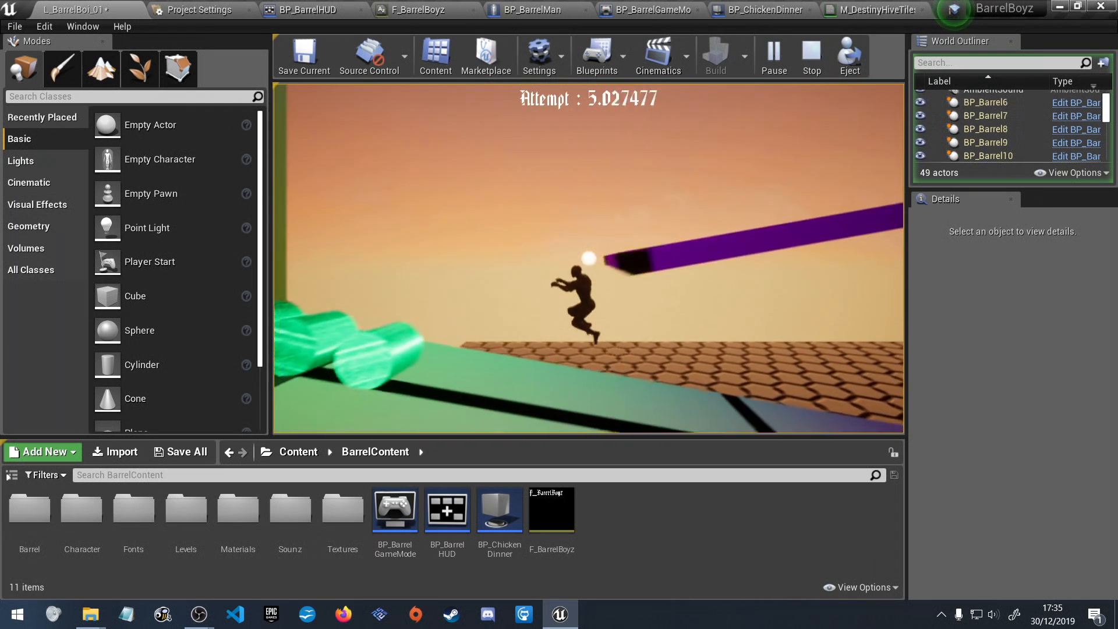
key(space)
key(d)
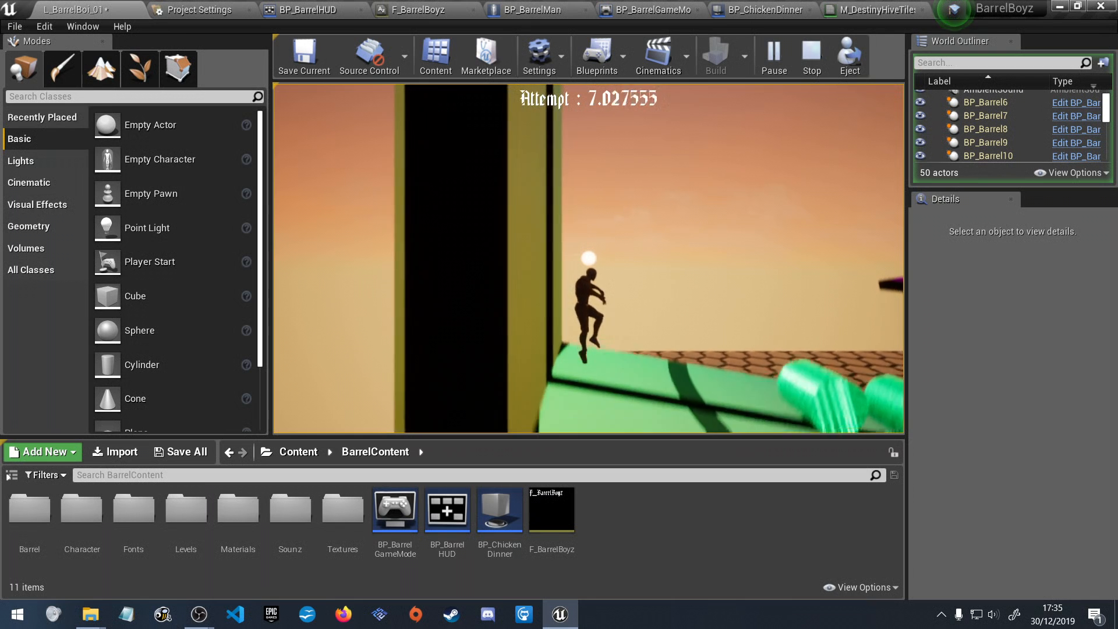
key(space)
key(d)
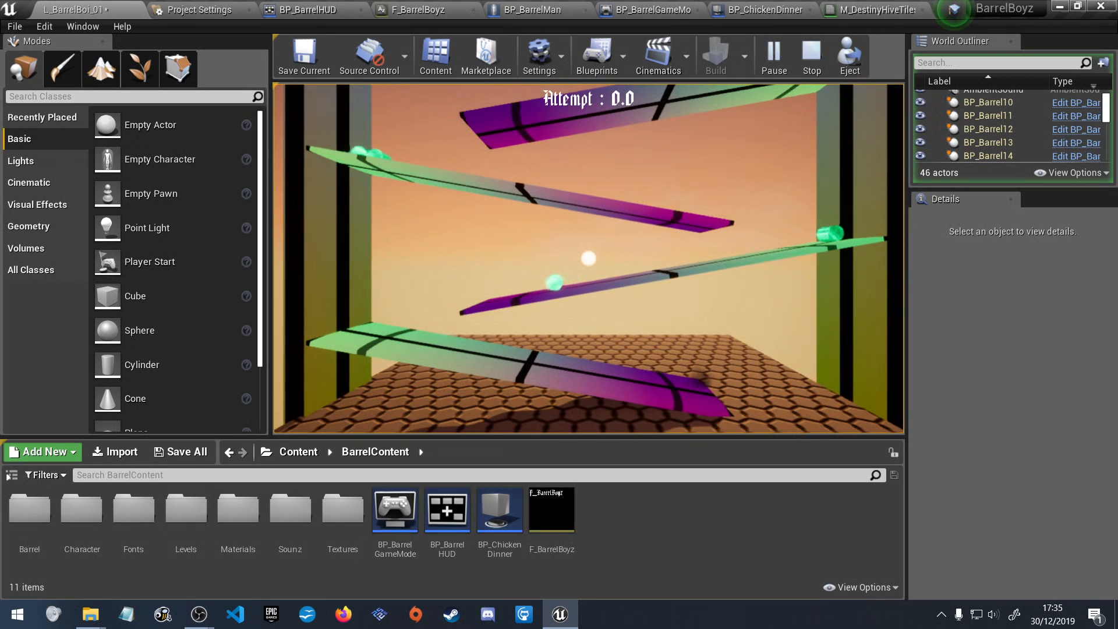
Play a fifth attempt from the floor, jumping over the paired barrels and up onto the higher ramps.
key(a)
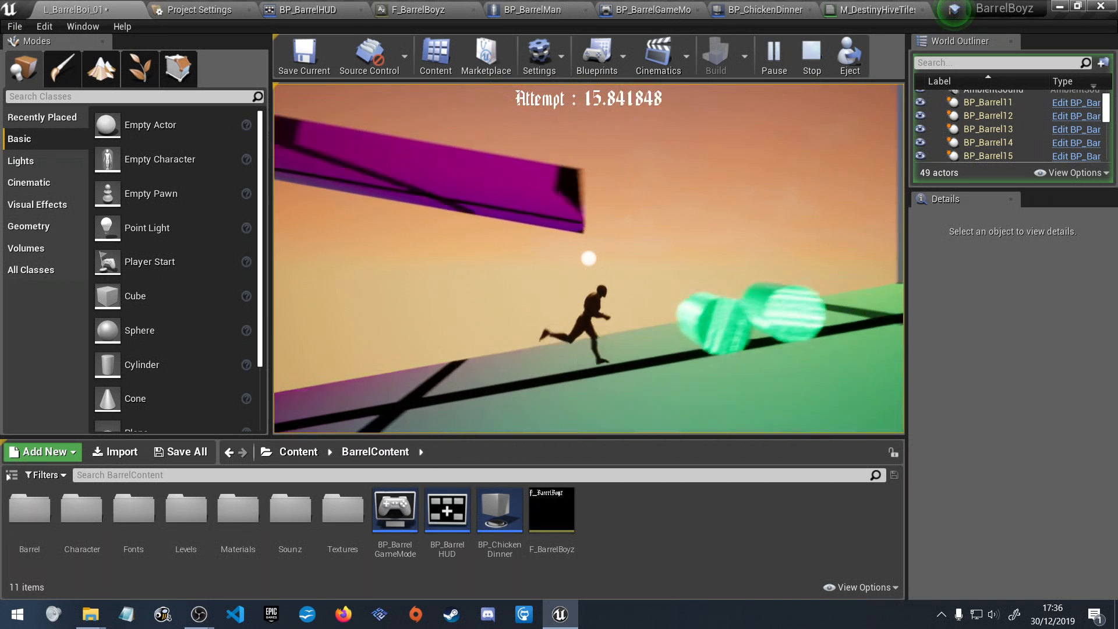
key(space)
key(a)
key(space)
key(space)
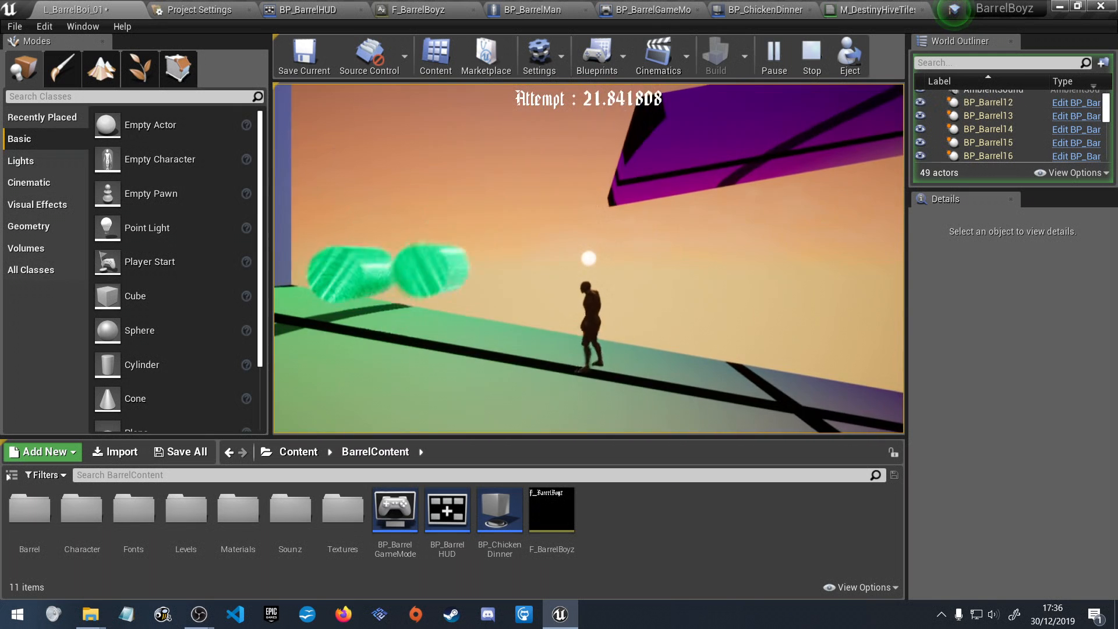
key(space)
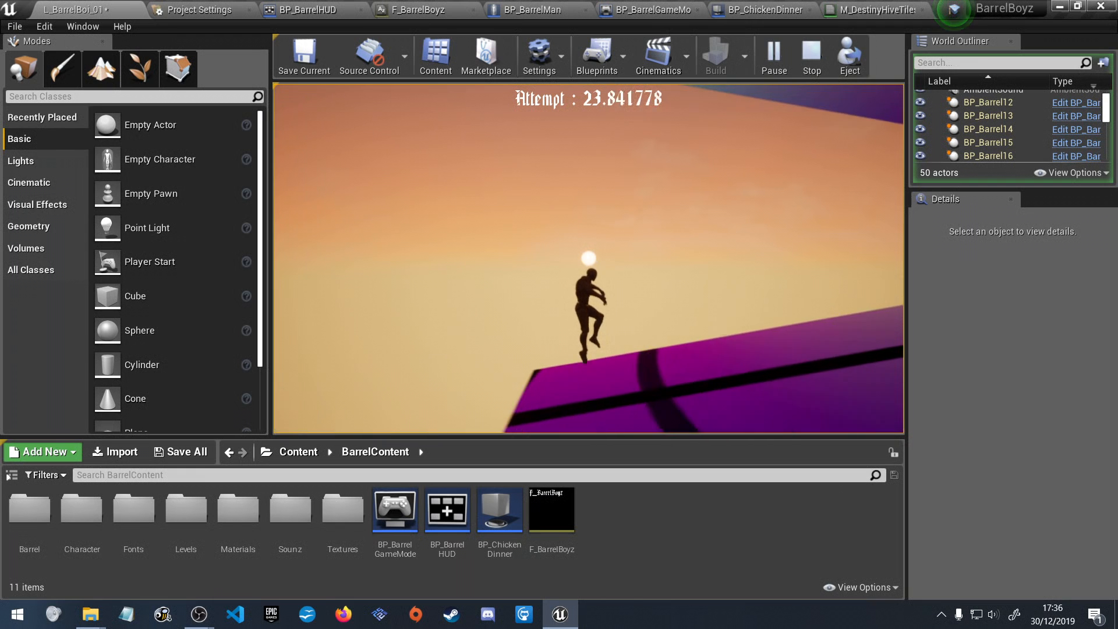
key(space)
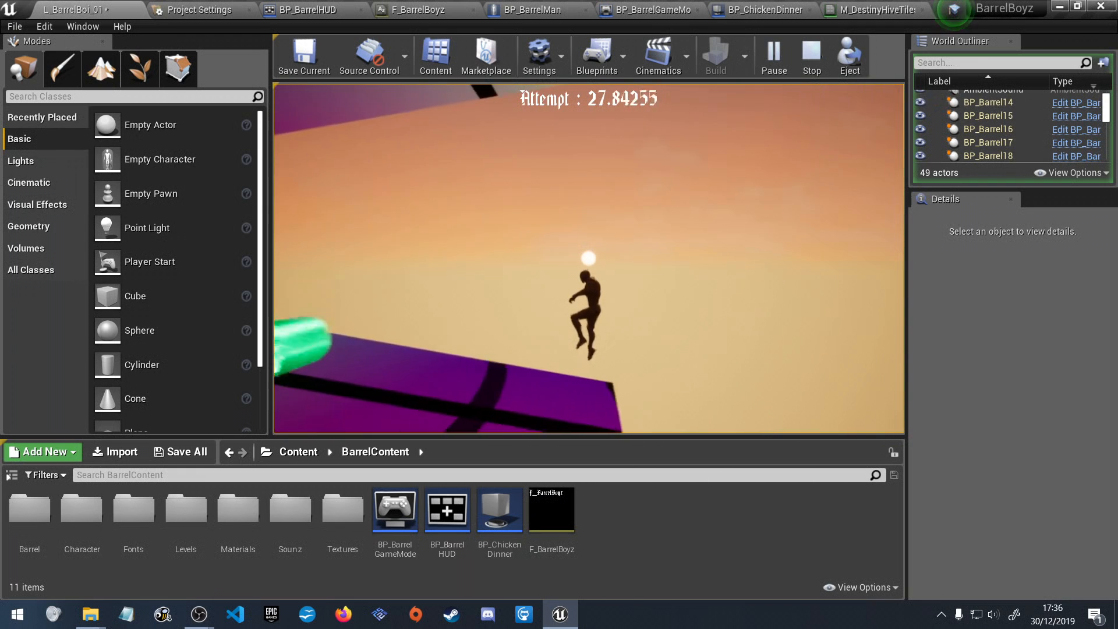
key(space)
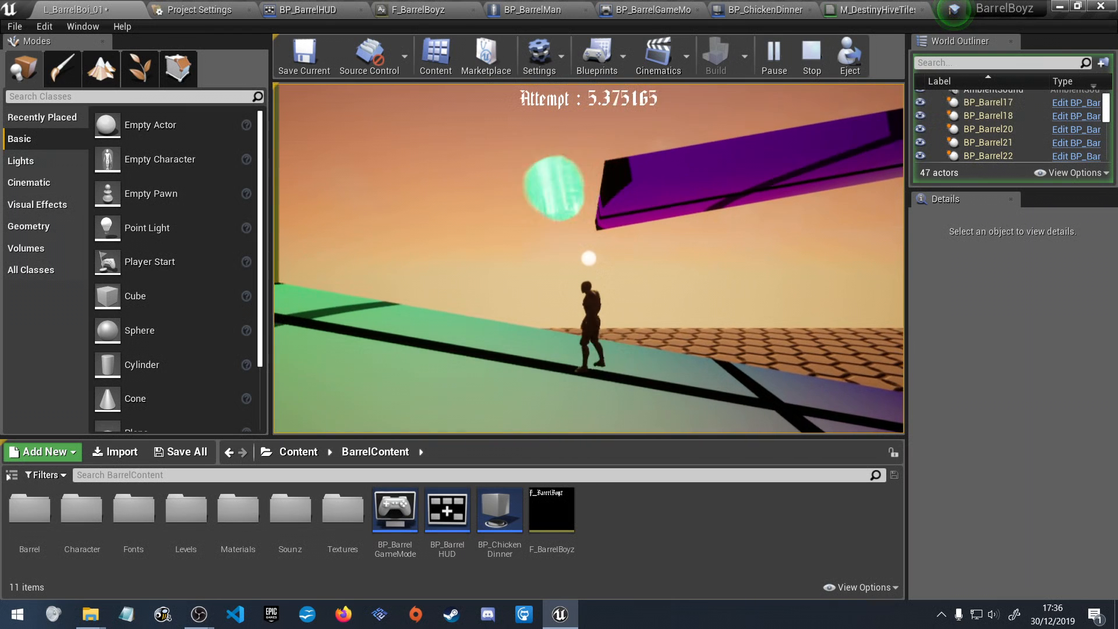
Climb the lower ramps again, holding back for the falling green barrel and jumping from each ramp end onto the next level.
key(a)
key(d)
key(space)
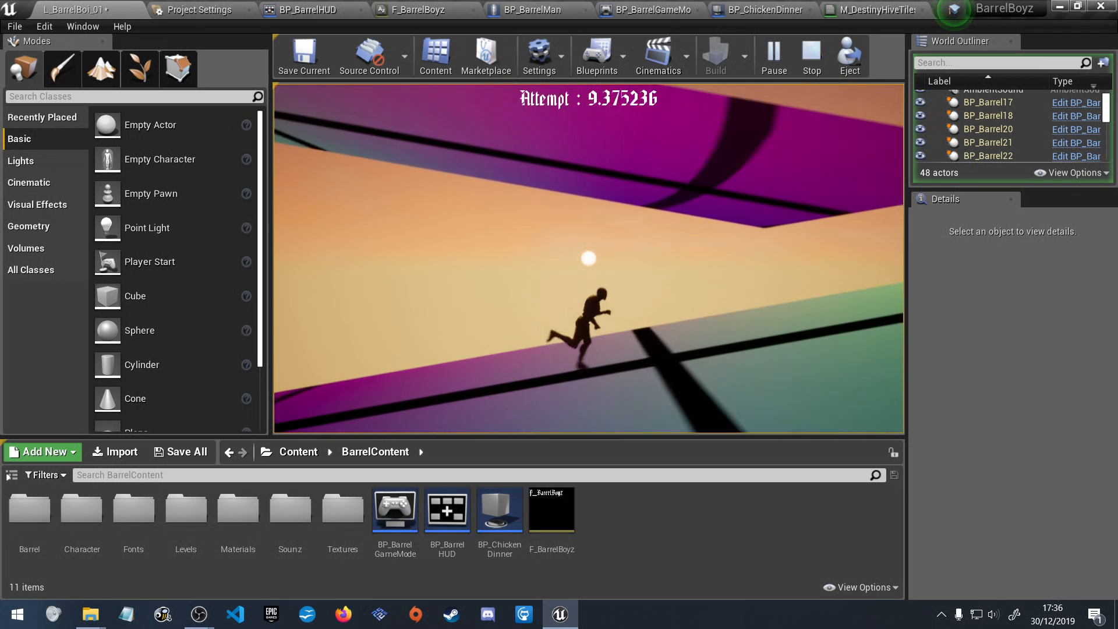
key(space)
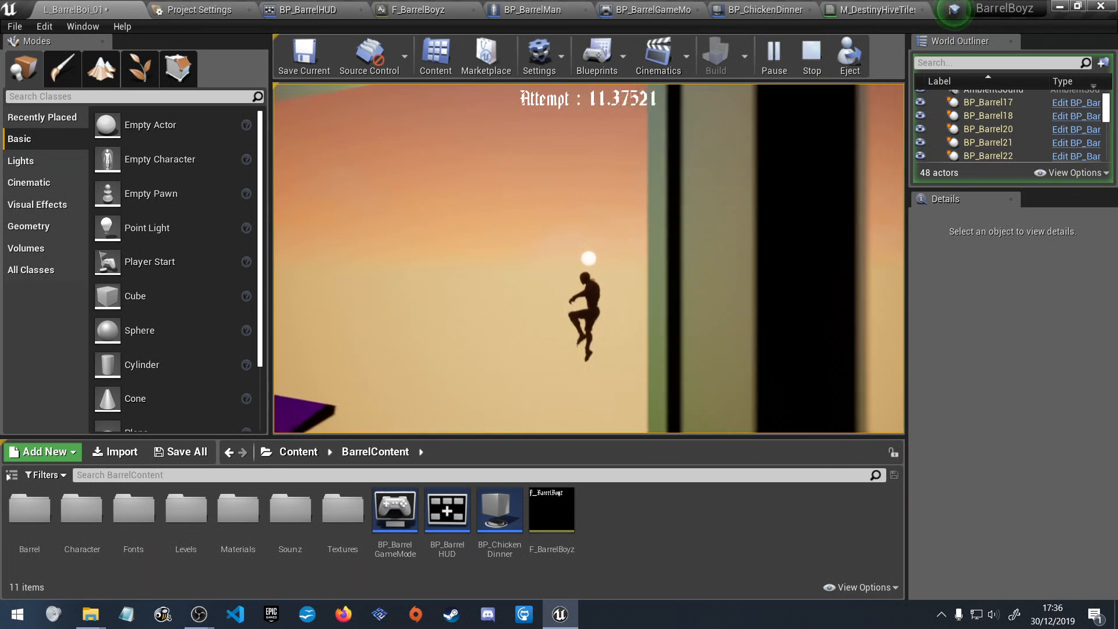
key(space)
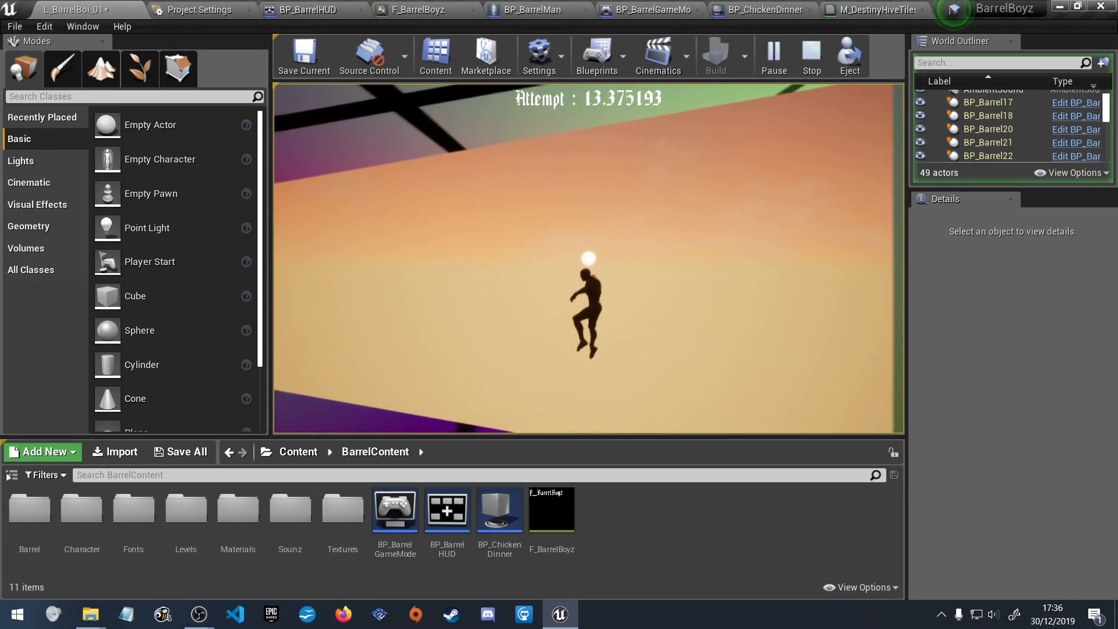
key(space)
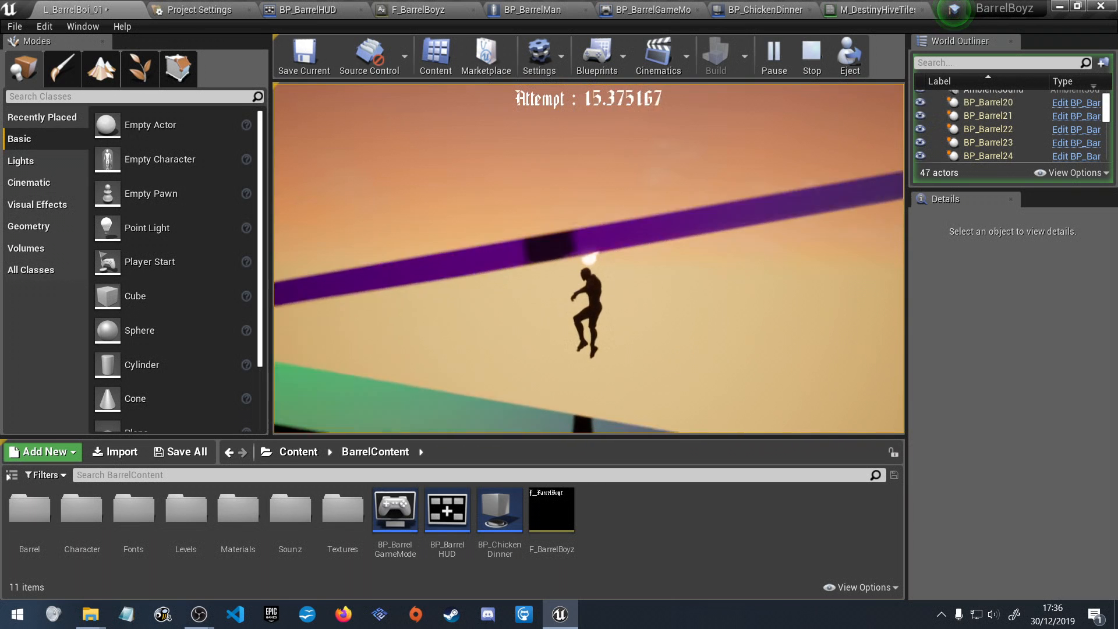
Carry the same attempt onto the higher ramps, jumping over the oncoming barrel and across the gaps beside the walls.
key(space)
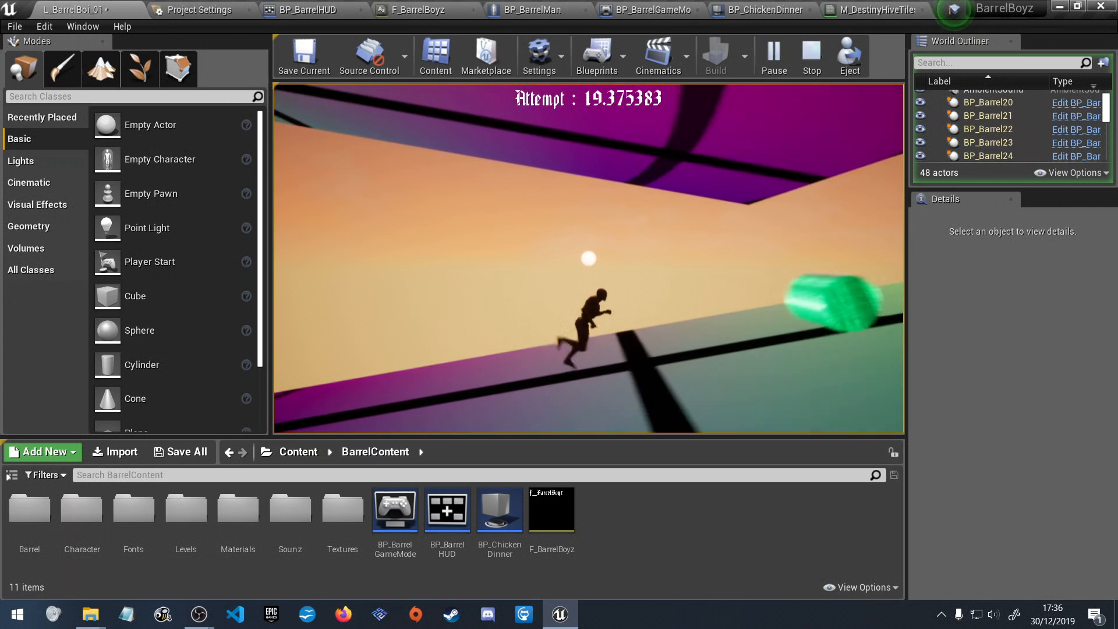
key(space)
key(space)
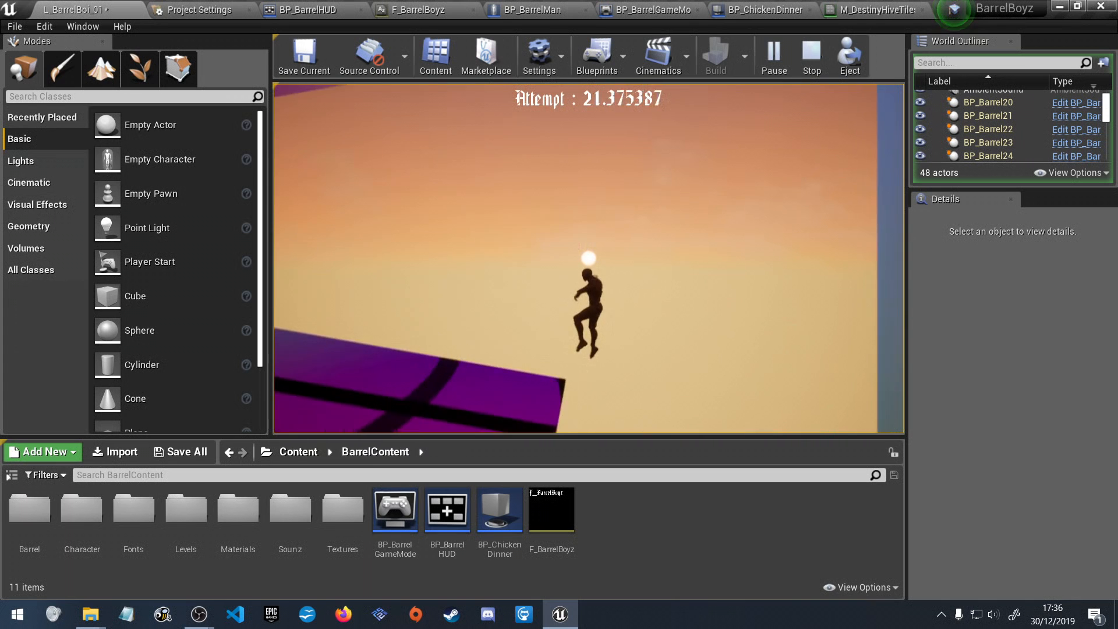
key(space)
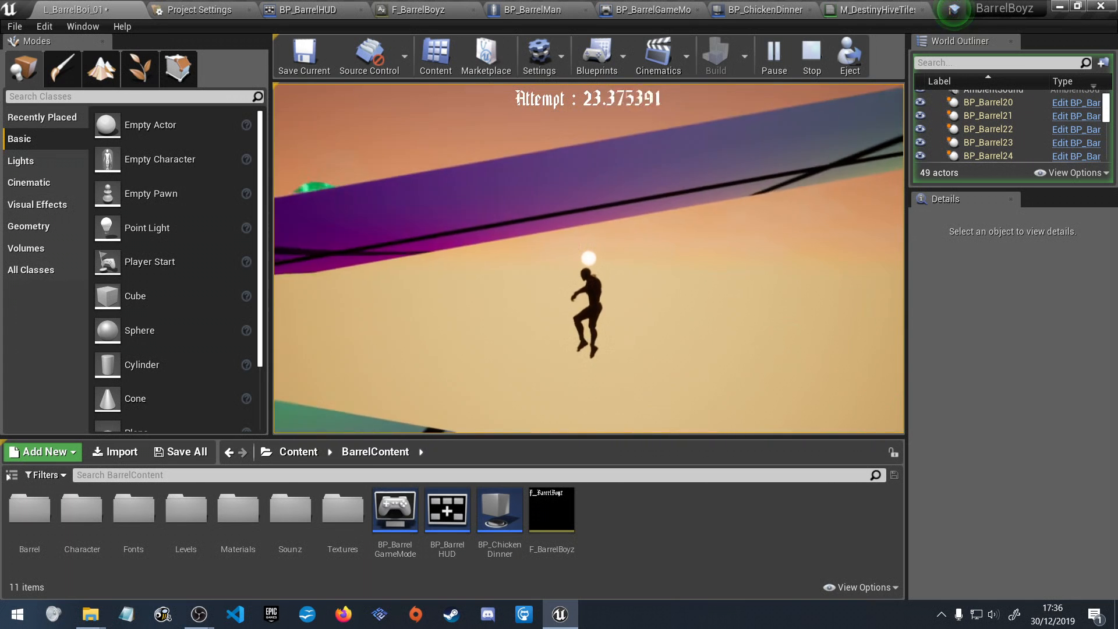
key(space)
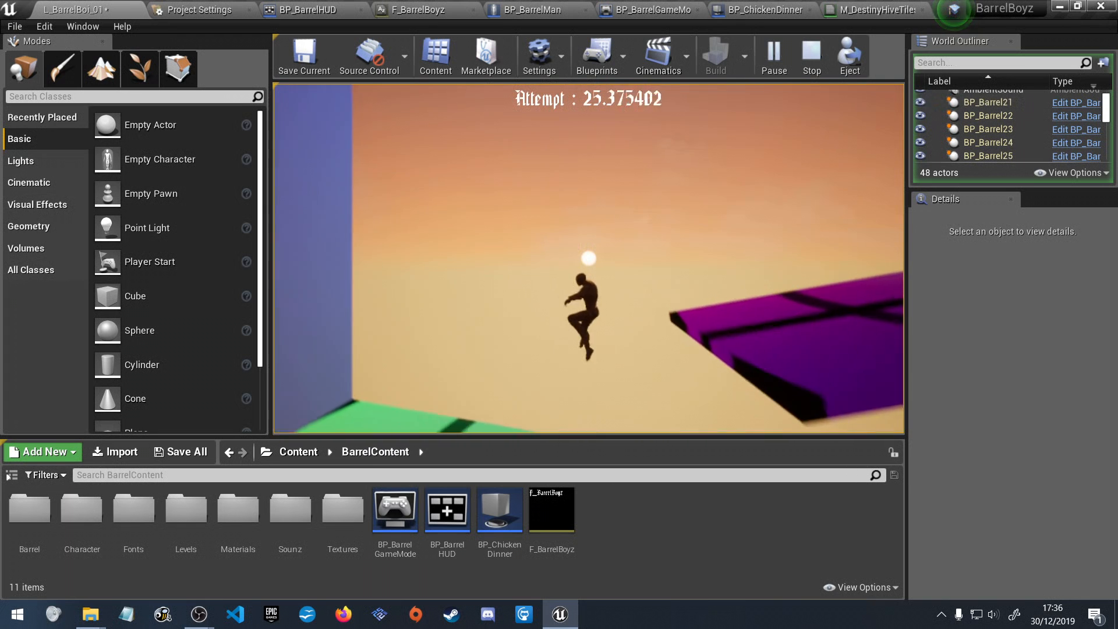
key(space)
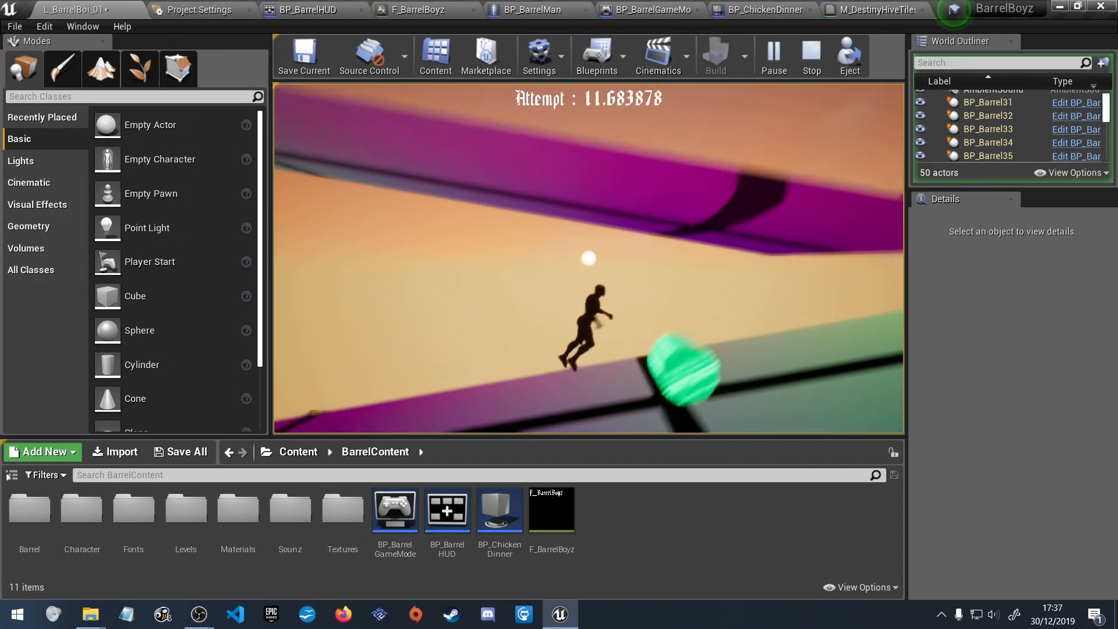
Play another attempt up the ramps, jumping over single and paired barrels and reversing direction at each side wall.
key(space)
key(a)
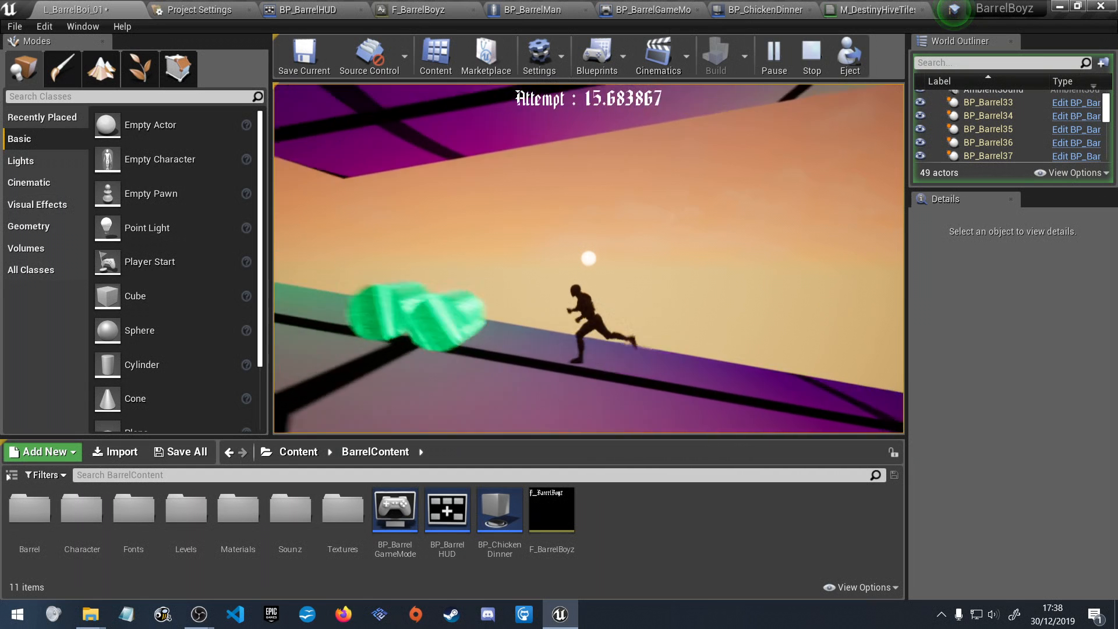
key(space)
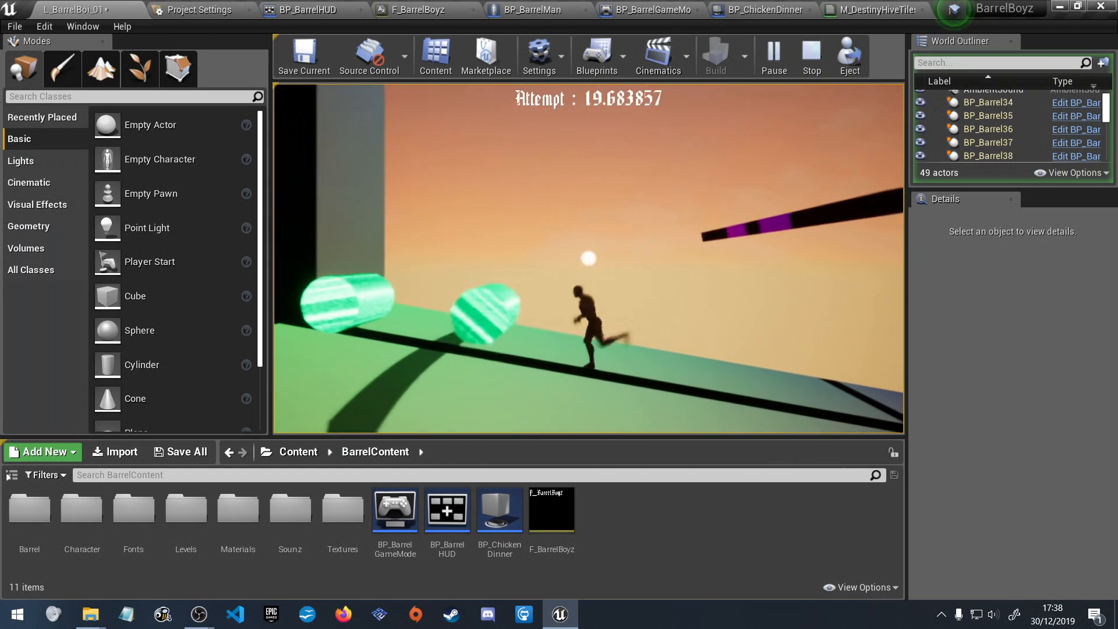
key(space)
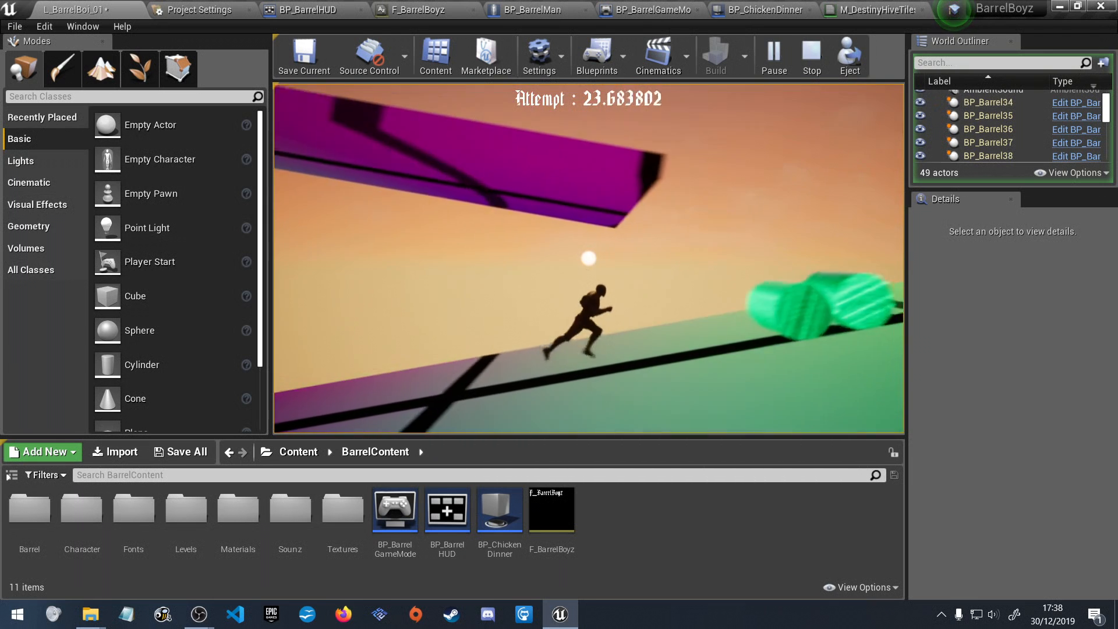
key(space)
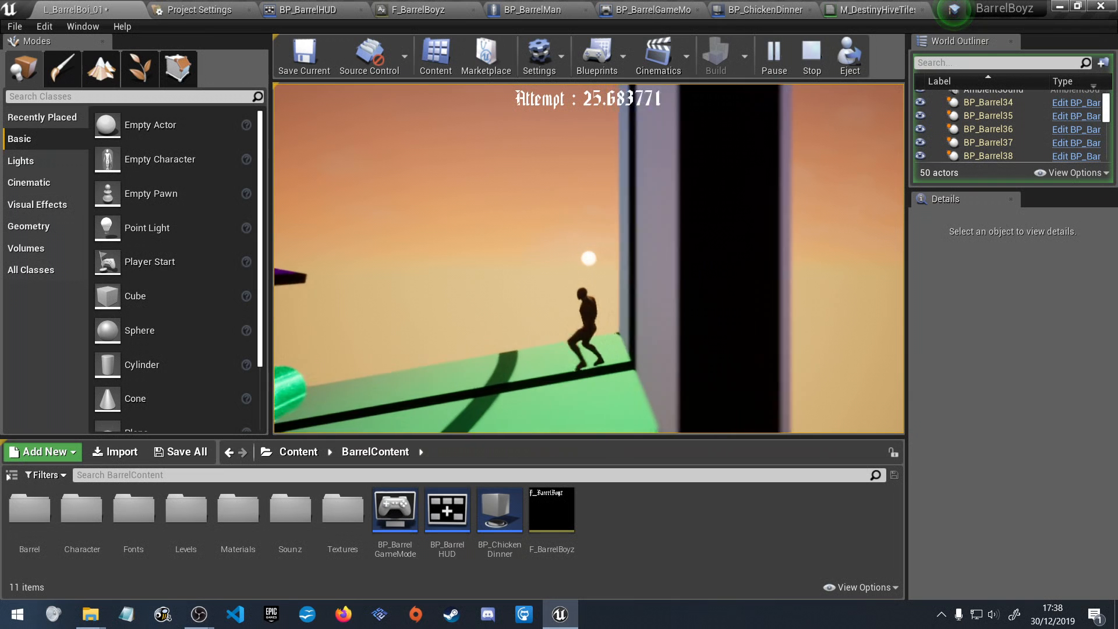
key(space)
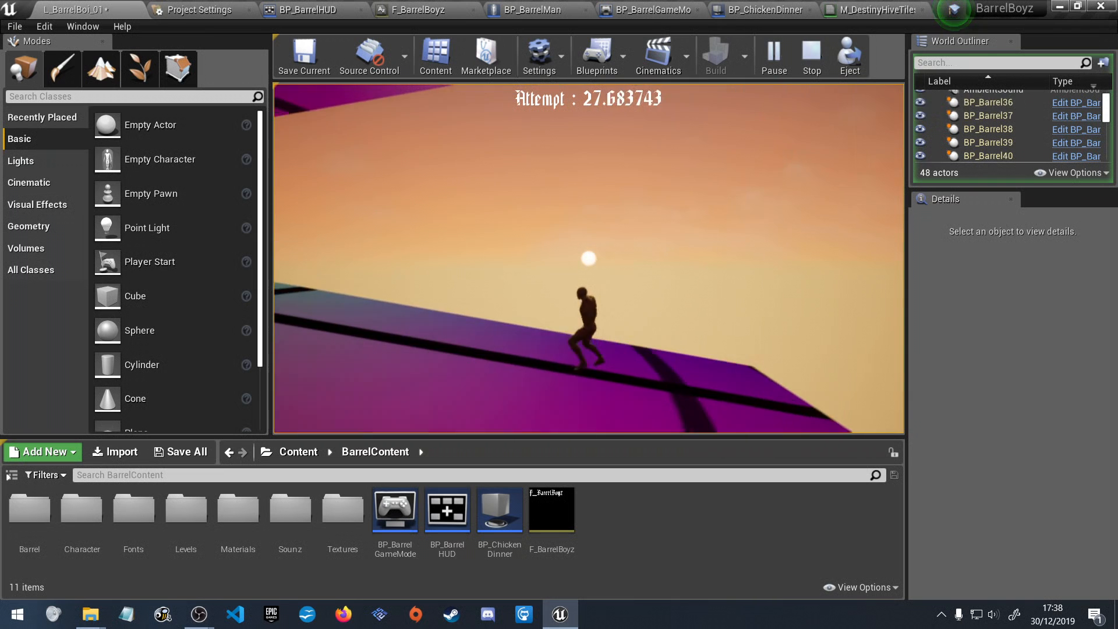
key(space)
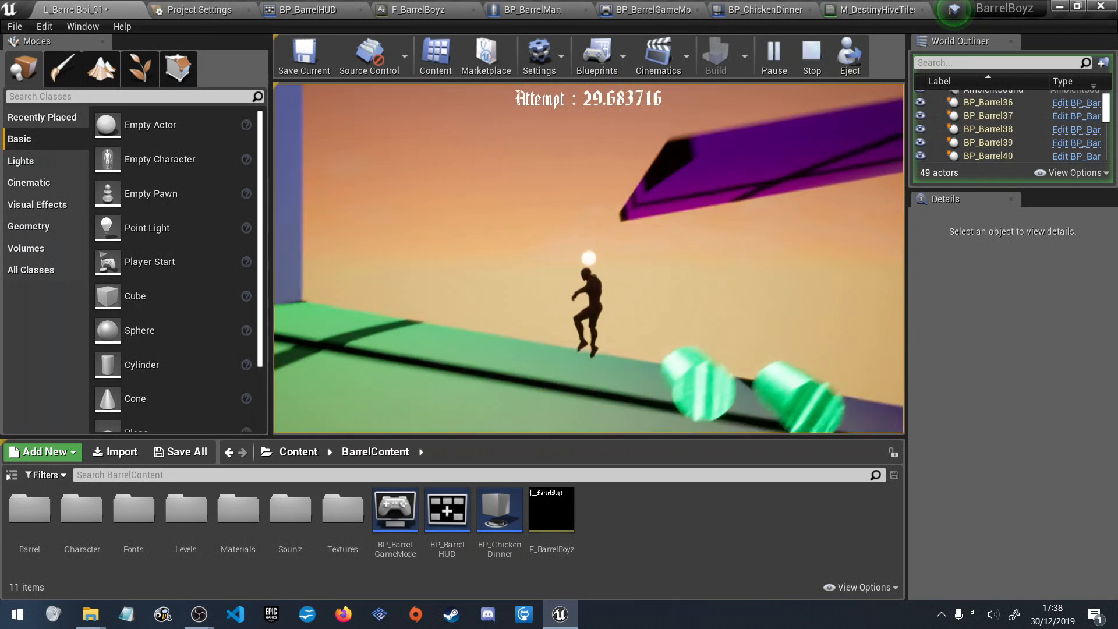
key(space)
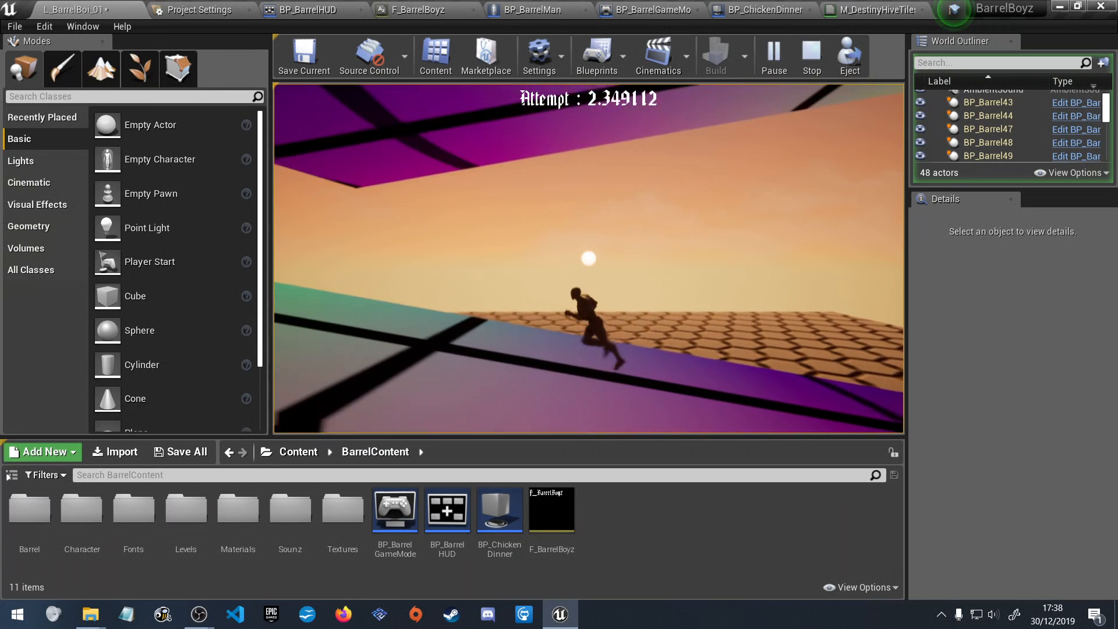
Start a fresh climb from the hexagon-tiled floor, running up the first ramps and jumping the barrel by the wall.
key(space)
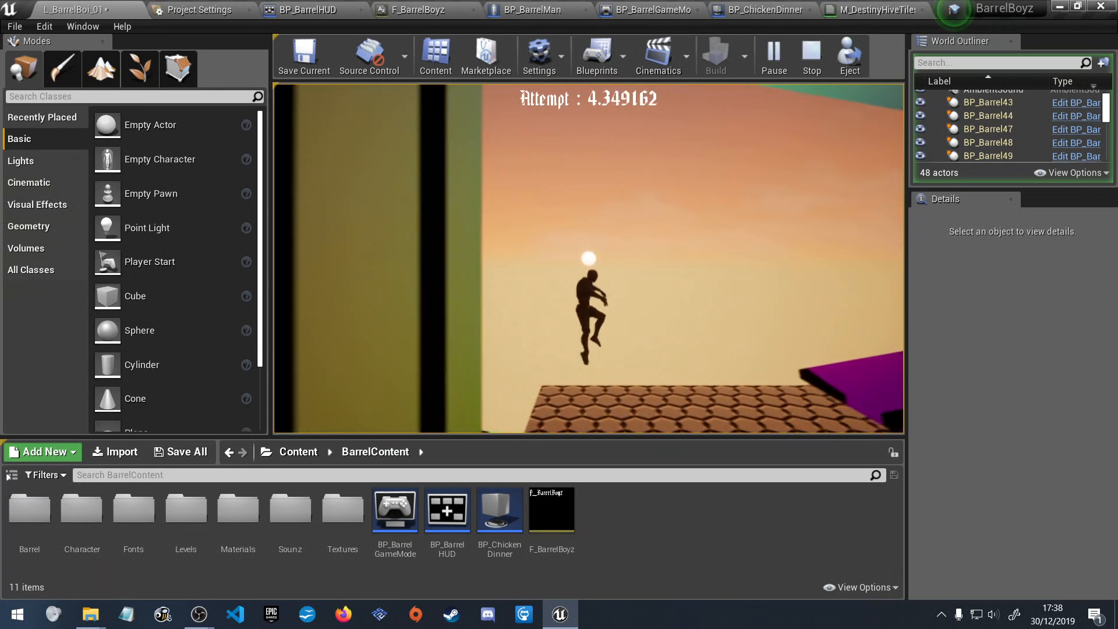
key(d)
key(space)
key(d)
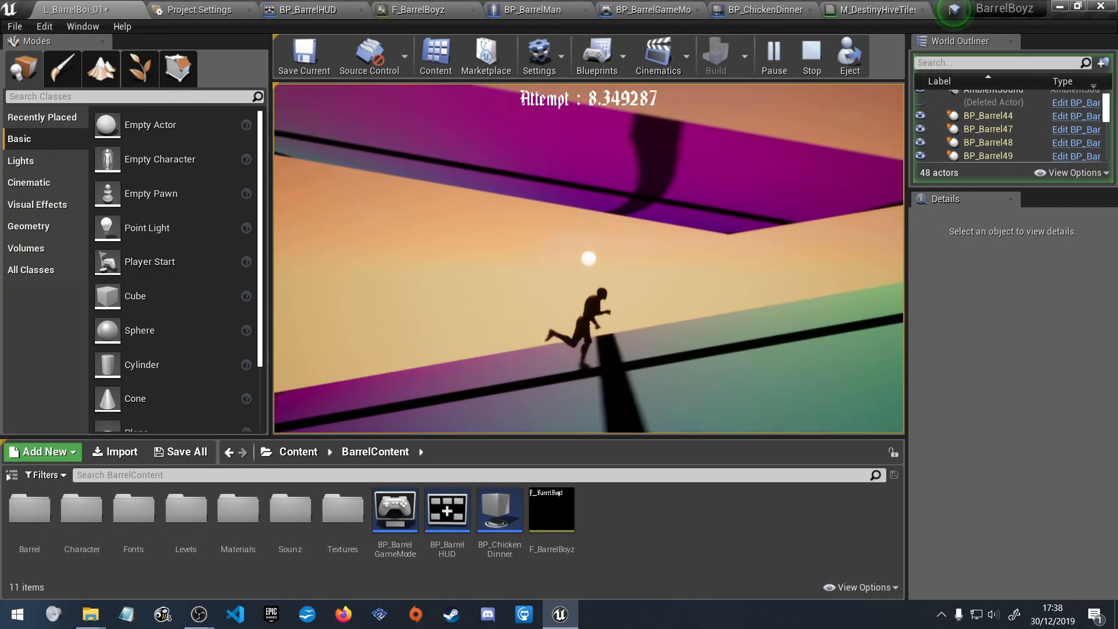
key(a)
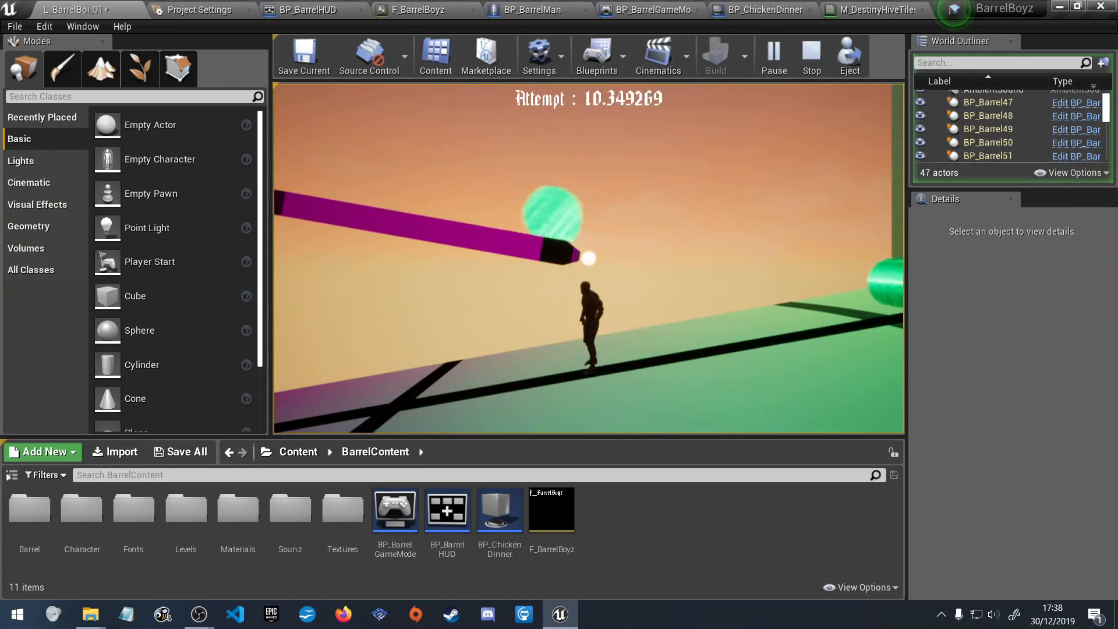
key(d)
key(space)
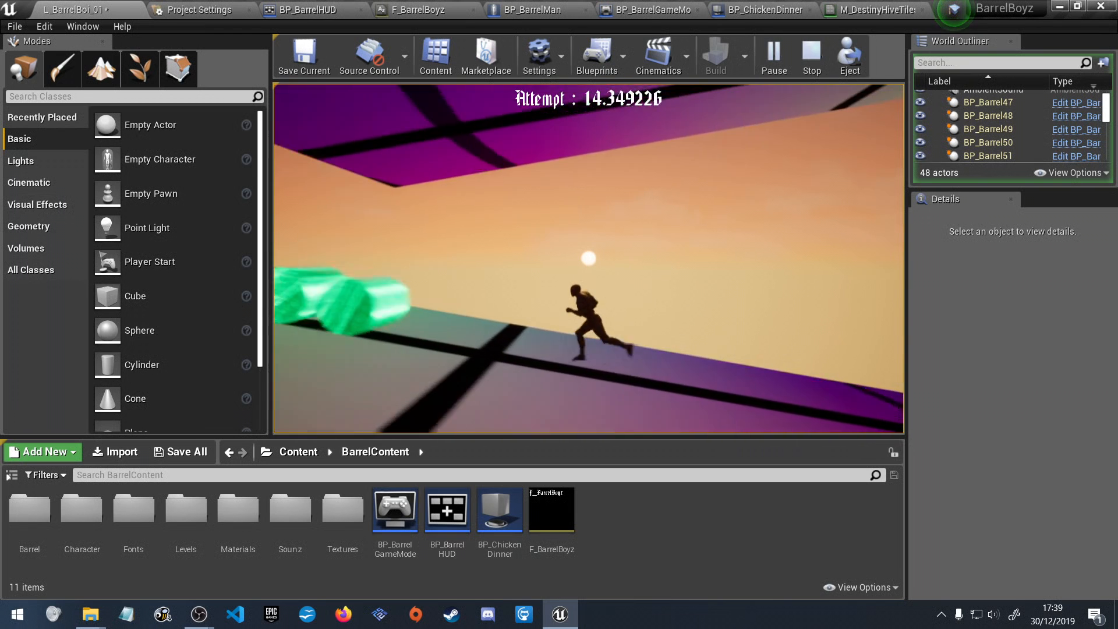
Jump over the barrel group on the leftward ramp and continue past the next barrel near the wall onto the ramp above.
key(space)
key(d)
key(a)
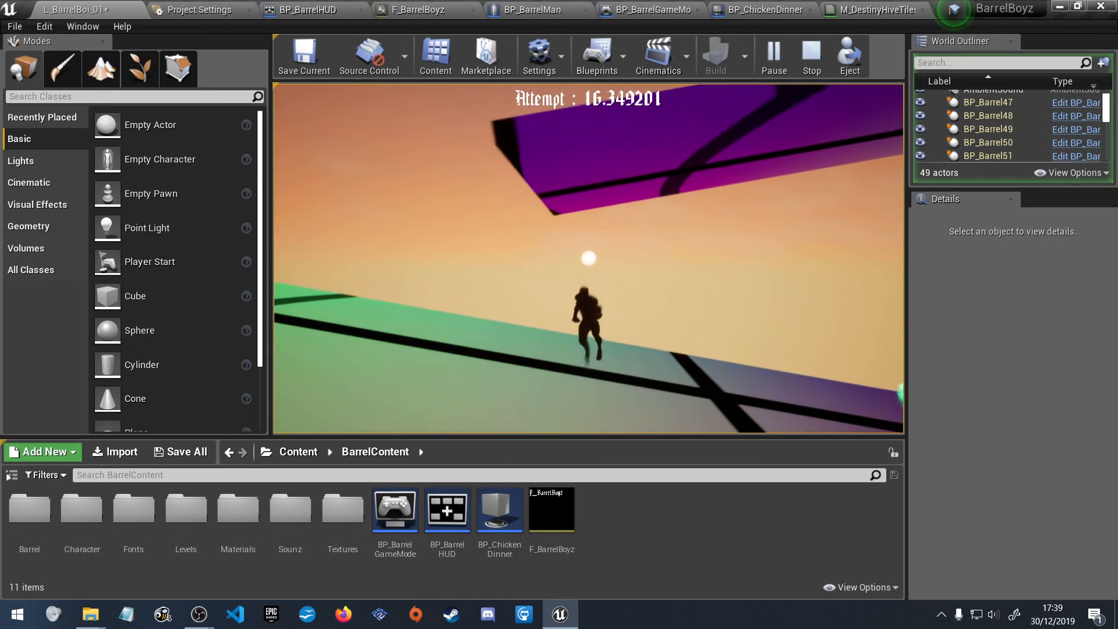
key(a)
key(a)
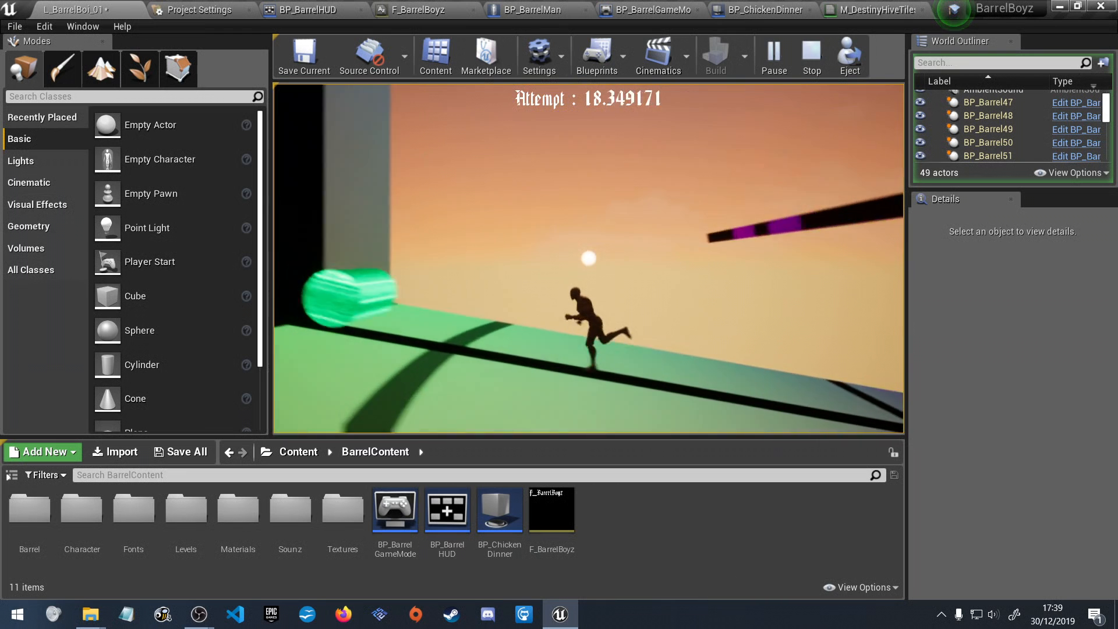
key(space)
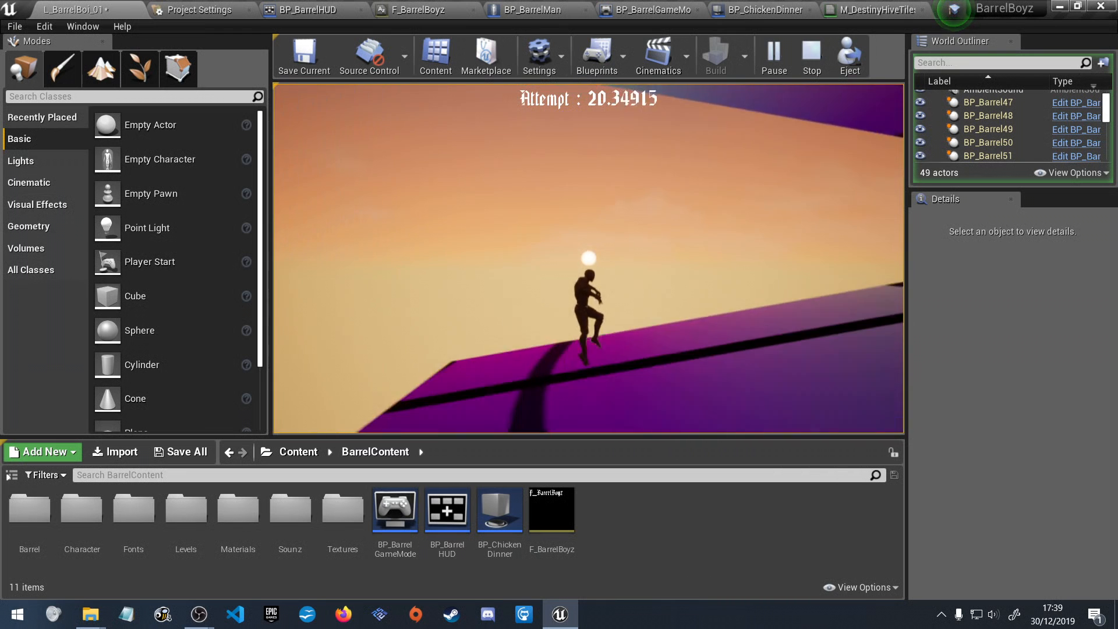
Advance through the middle ramps, jumping over each rolling barrel and turning back at the blue-lit walls.
key(d)
key(space)
key(d)
key(d)
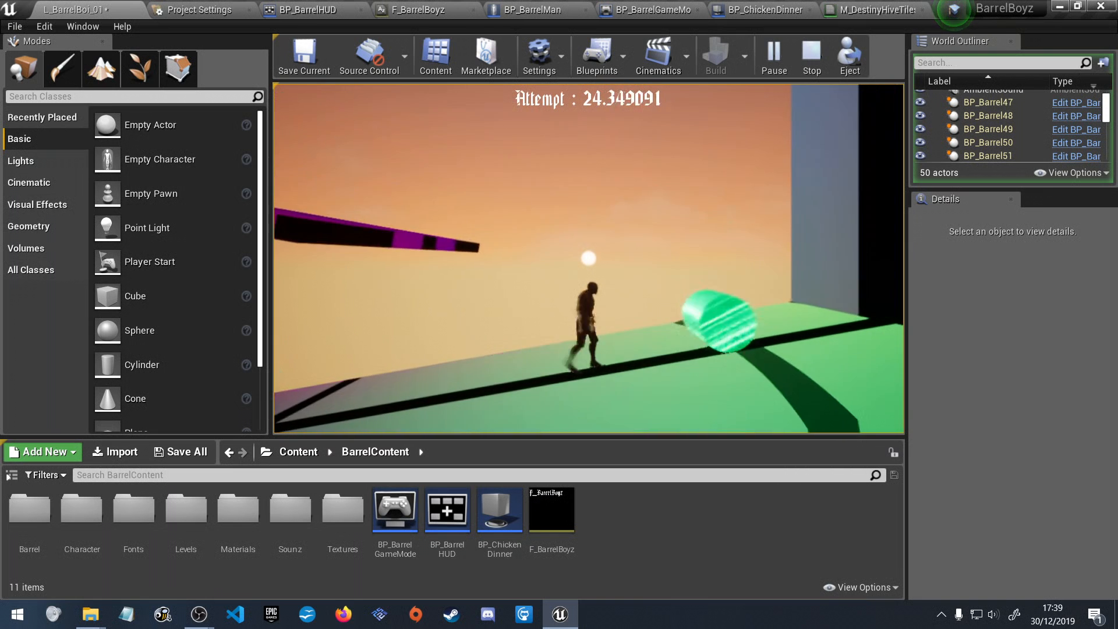
key(space)
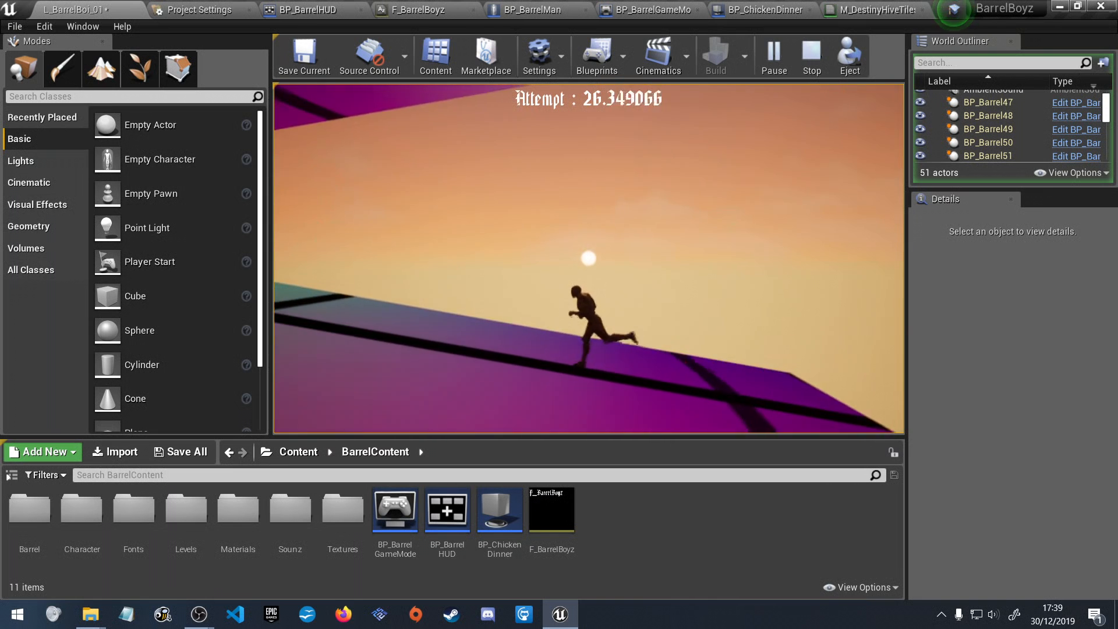
key(space)
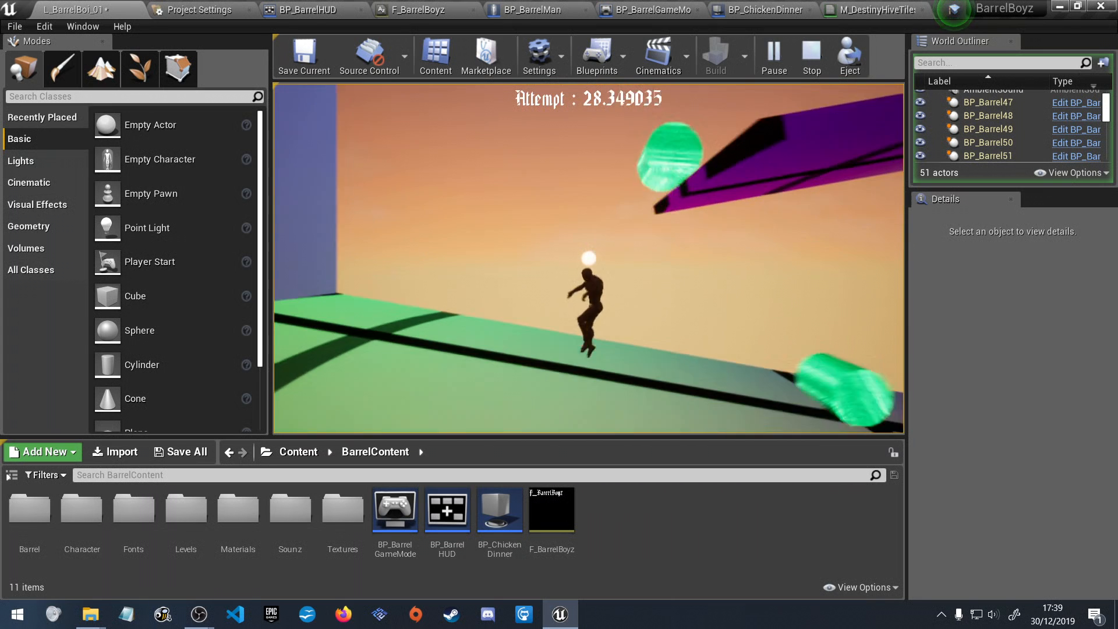
key(space)
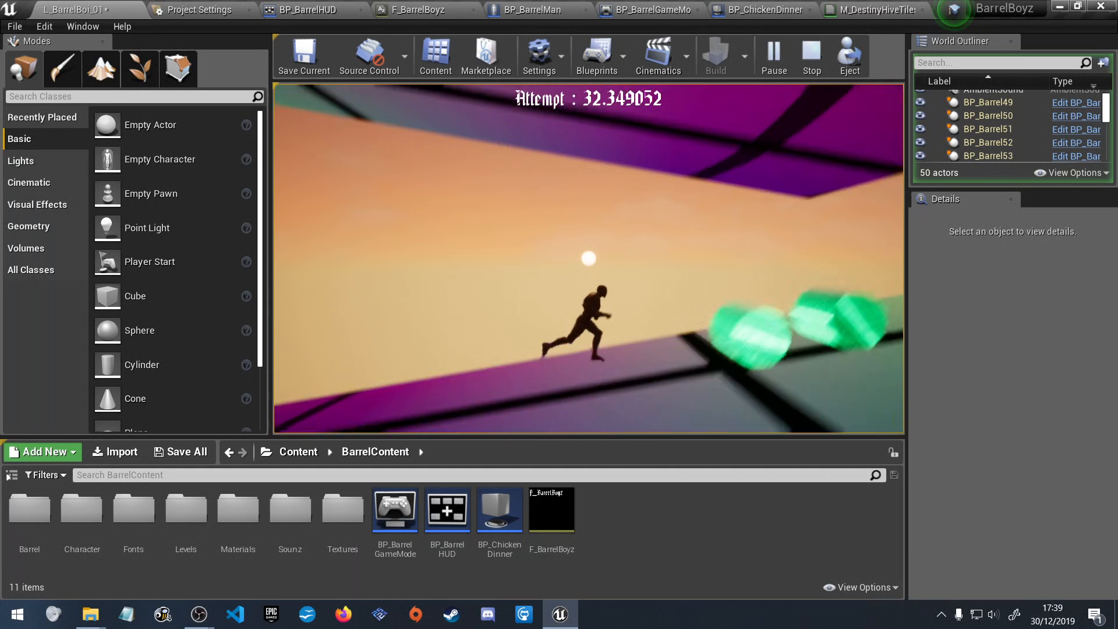
Jump the remaining barrels on the upper ramps, reach the chicken dinner goal at the summit, and leave the game window.
key(space)
key(space)
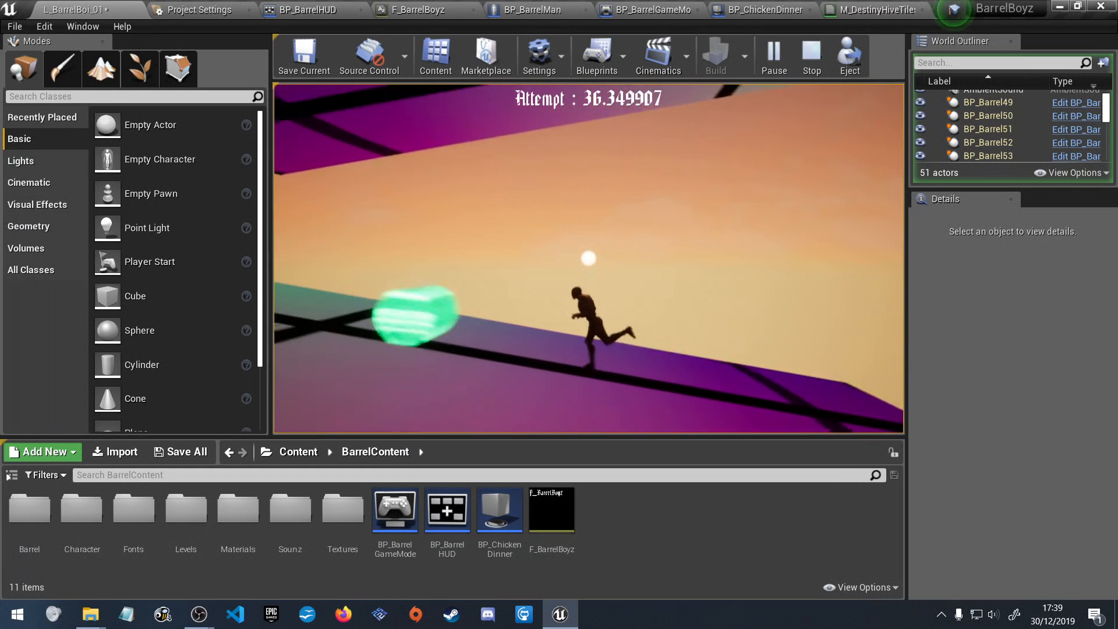
key(space)
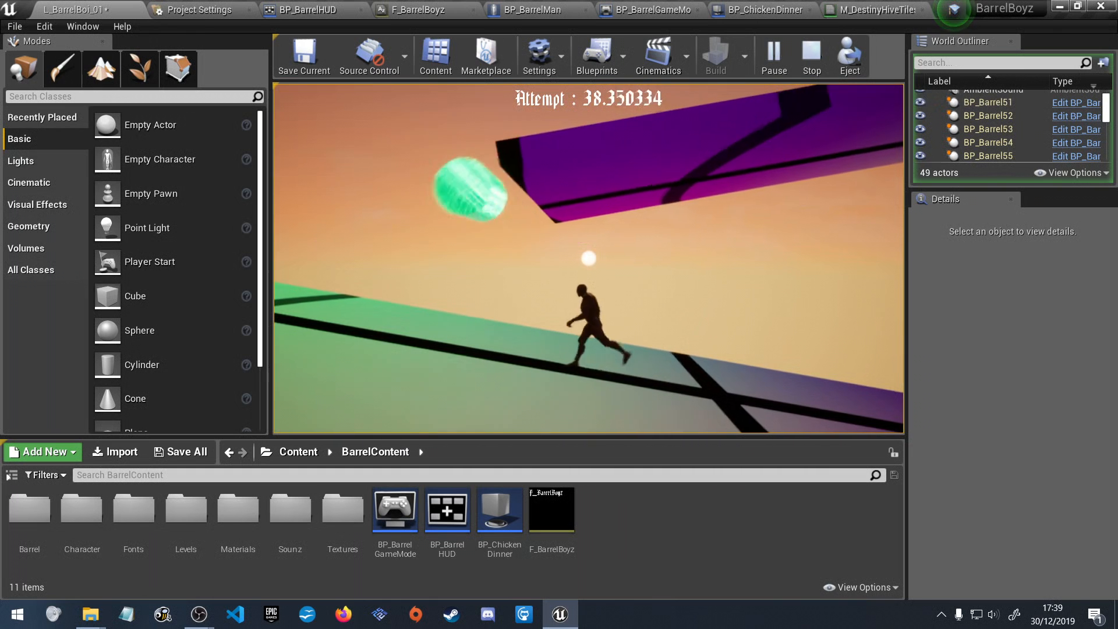
key(space)
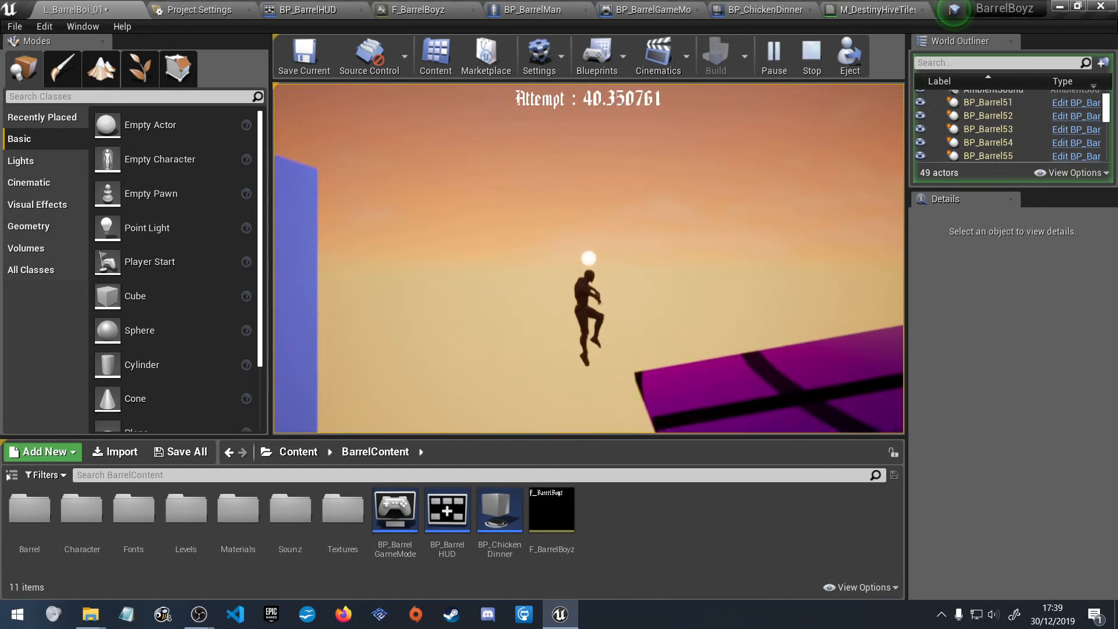
key(space)
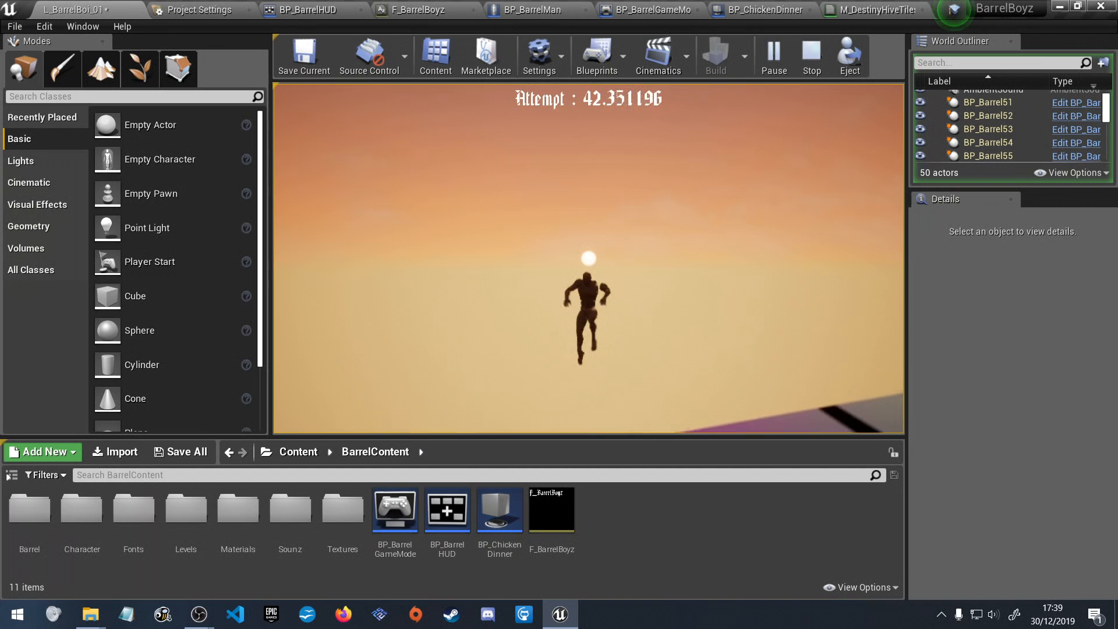
key(space)
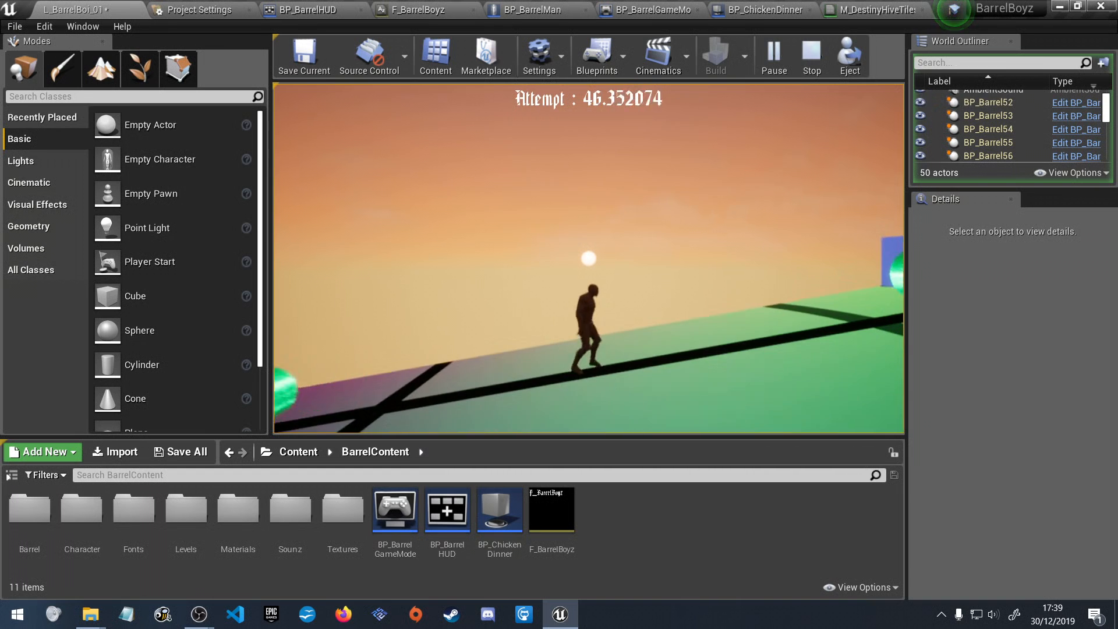
key(space)
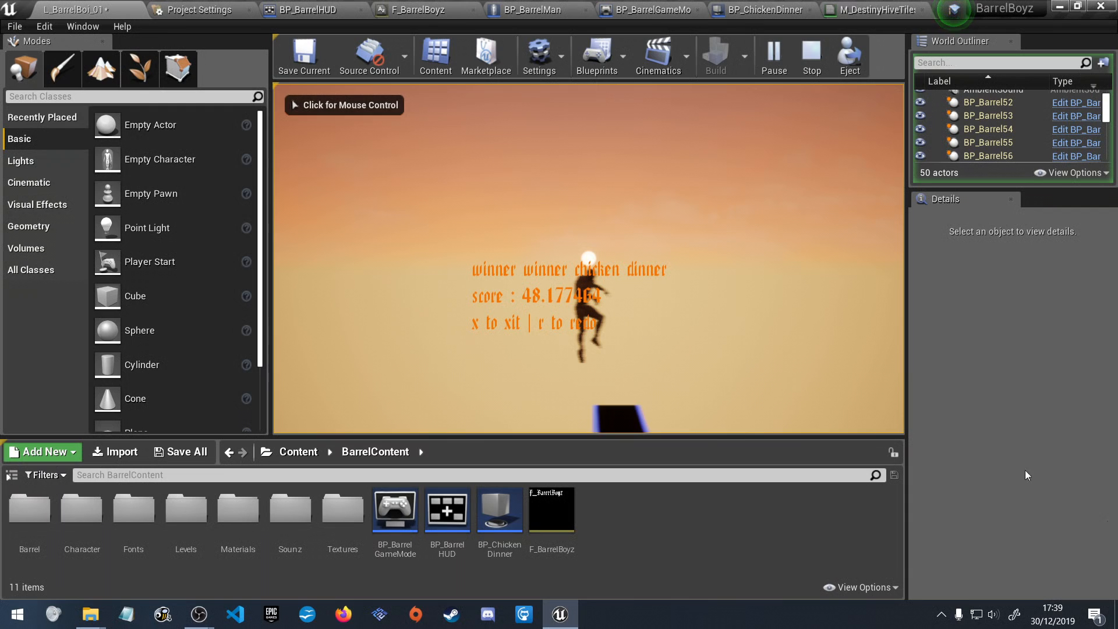
key(alt+Tab)
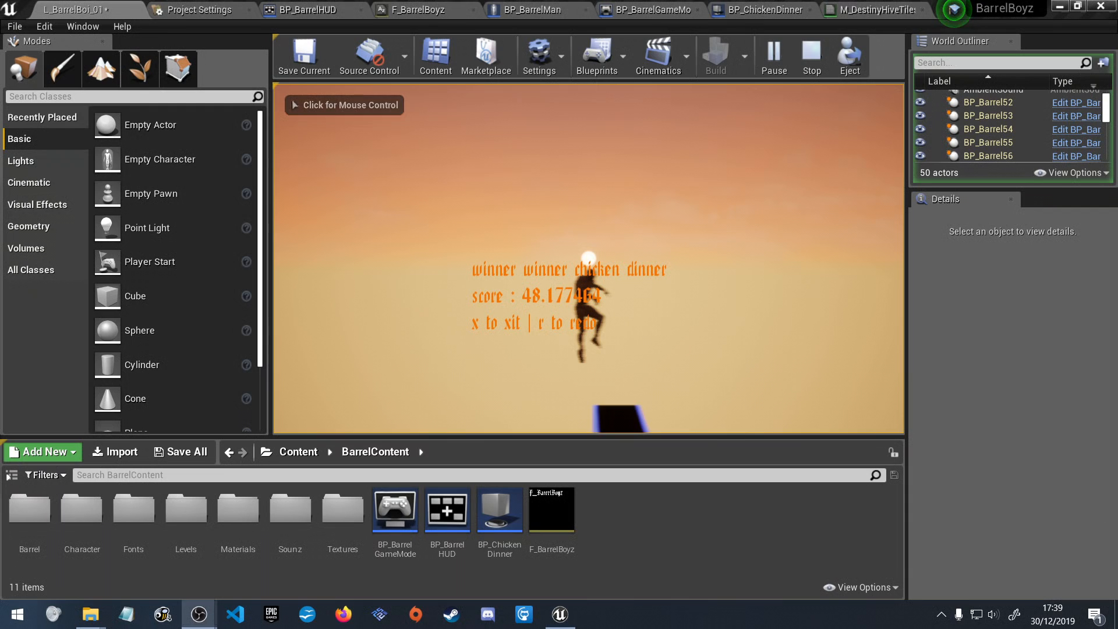